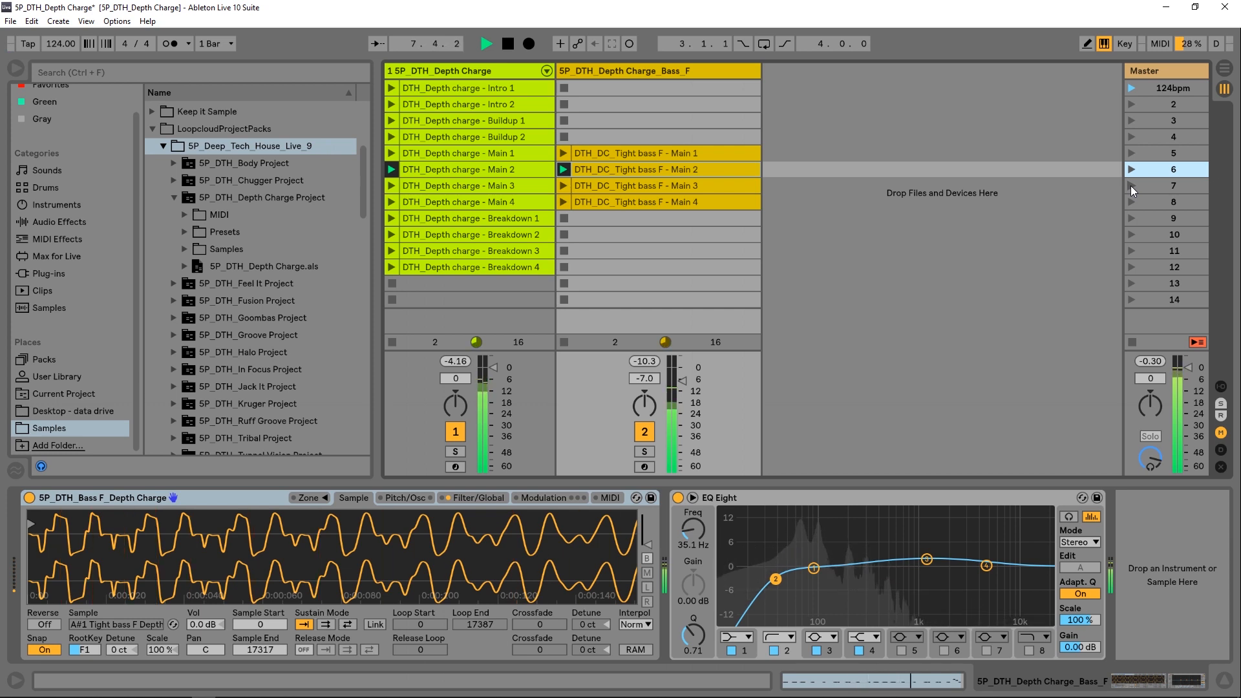
# - Audition the Main 3 and Main 4 scenes of the Depth Charge set, and stop all clips
pyautogui.click(1131, 185)
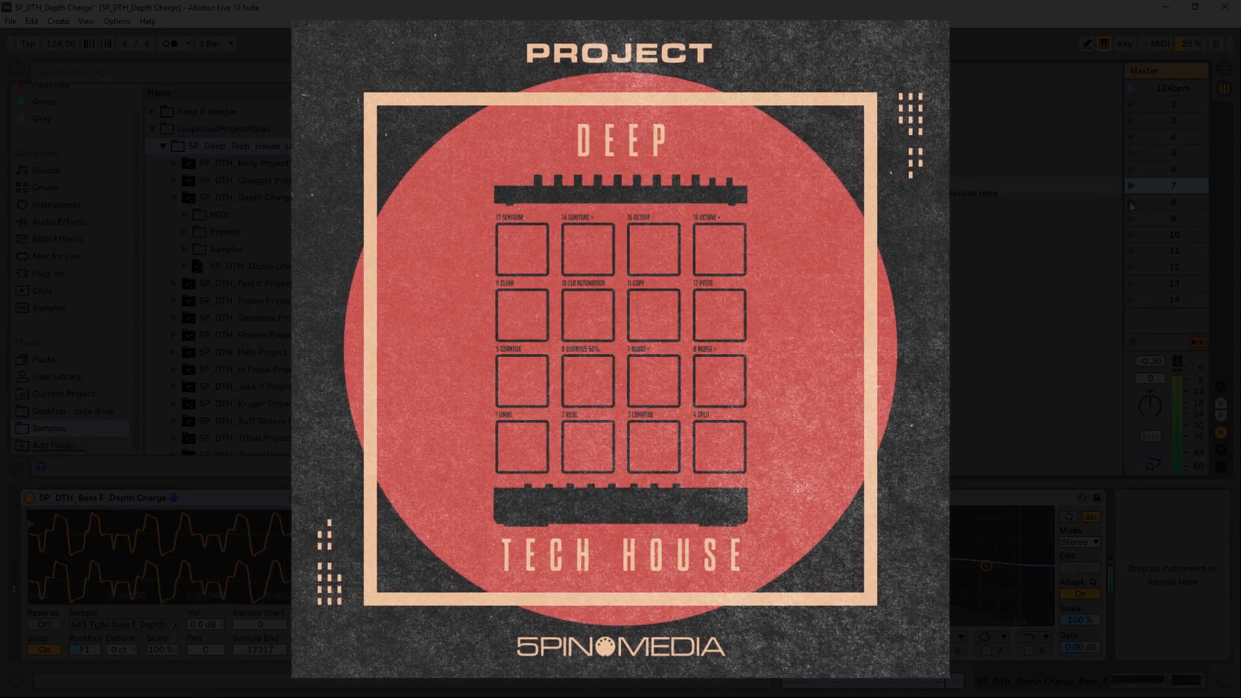
pyautogui.click(1130, 202)
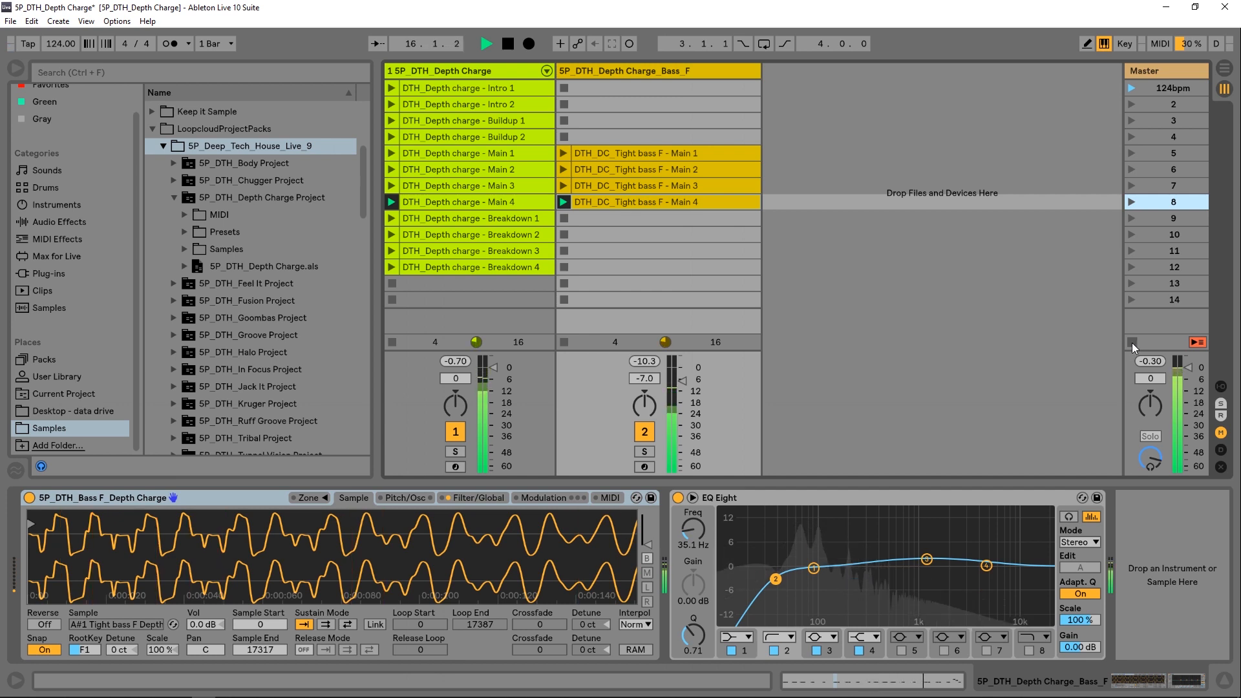
pyautogui.click(1131, 343)
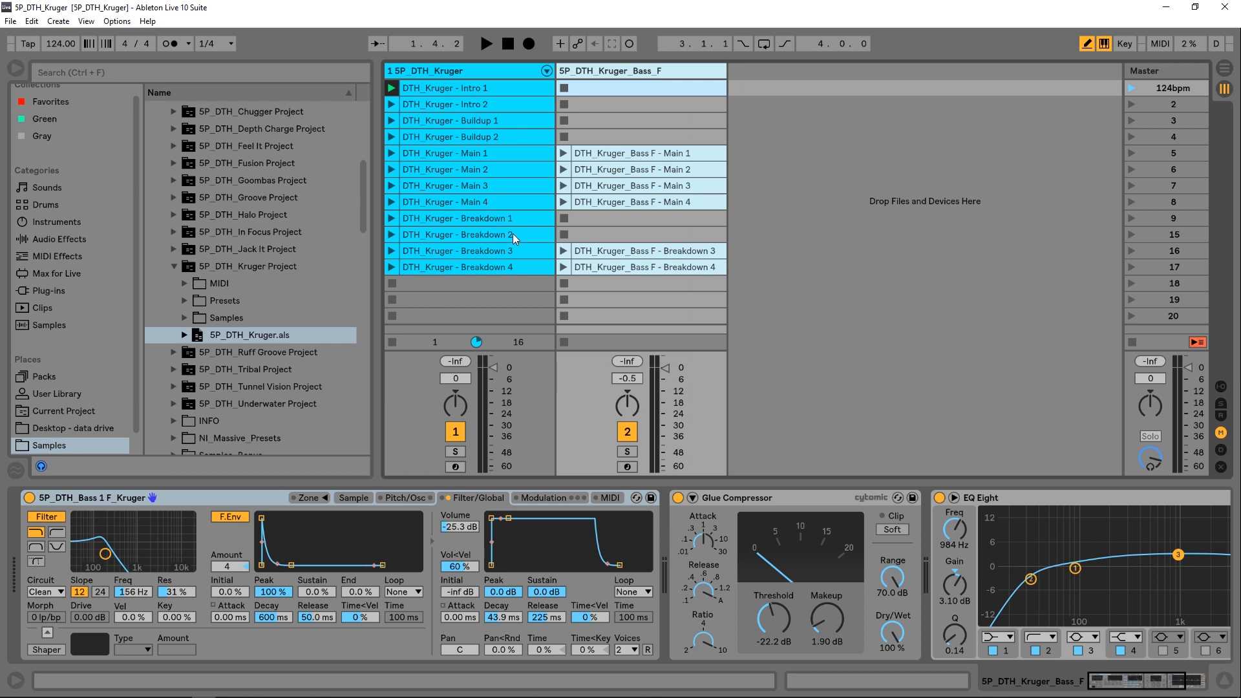
# - Audition the Main 3 scene of the Kruger set and stop playback
pyautogui.click(1132, 185)
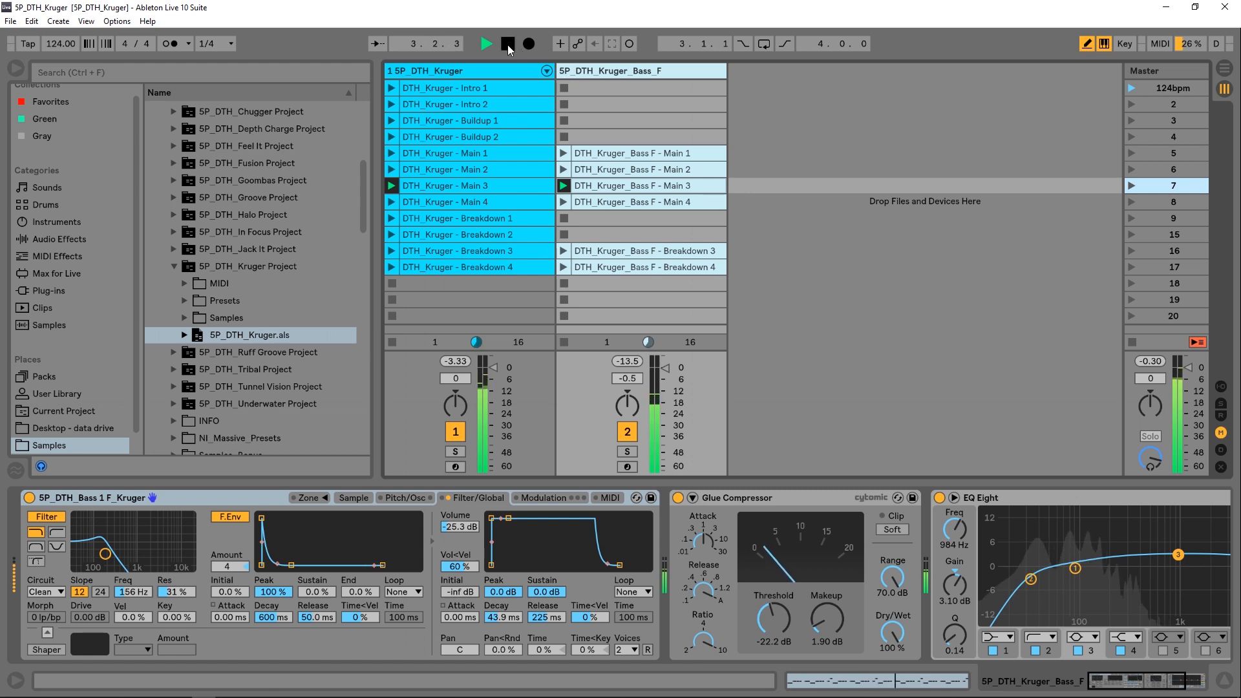
pyautogui.press('space')
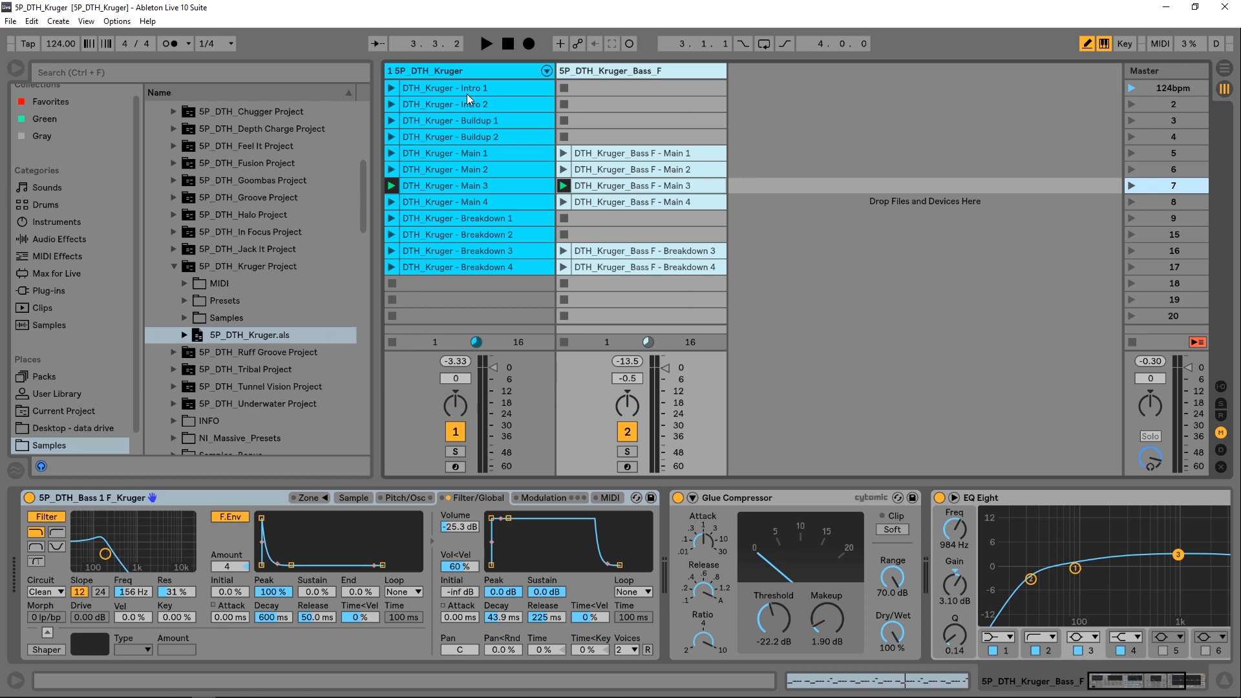
# - Set the global launch quantization to 1 Bar and start recording the Intro 1 scene into the arrangement
pyautogui.click(210, 48)
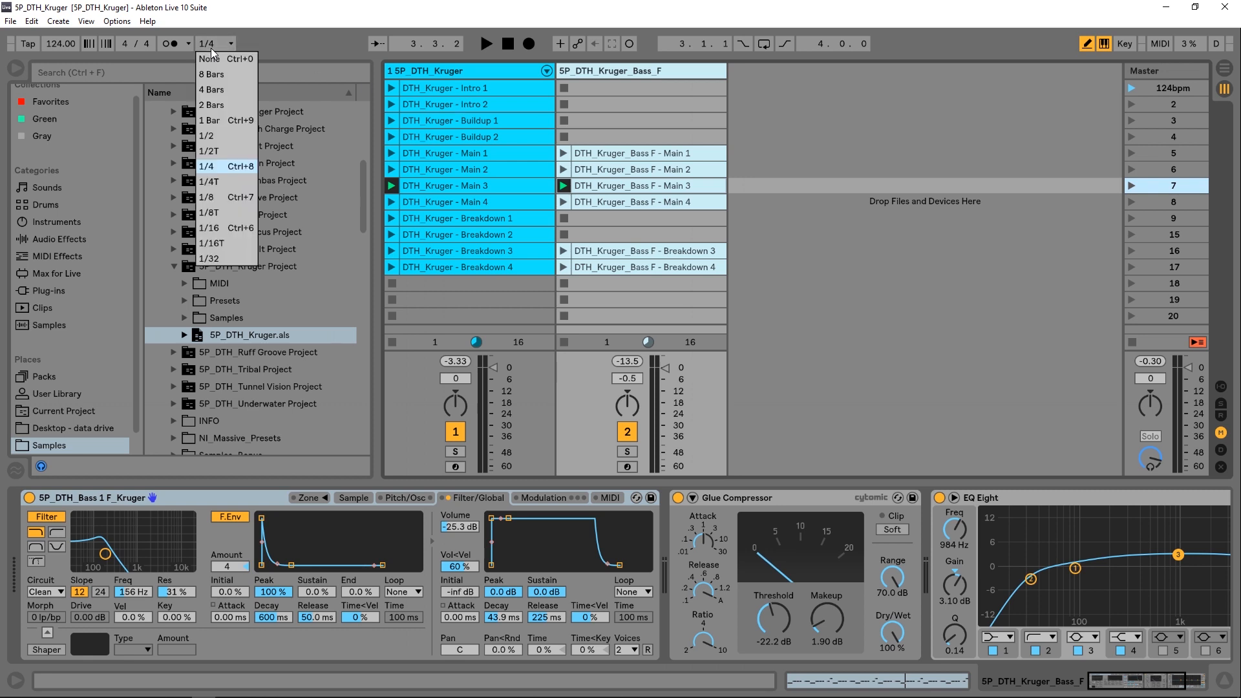
pyautogui.click(211, 119)
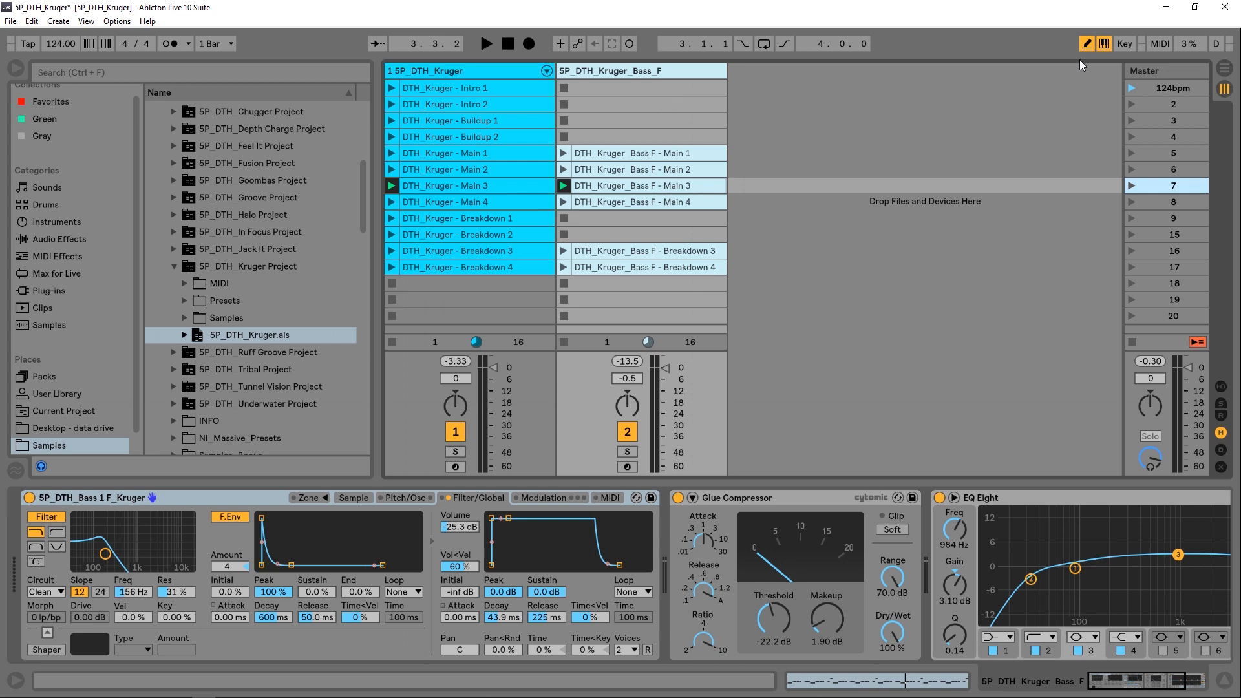
pyautogui.click(1132, 91)
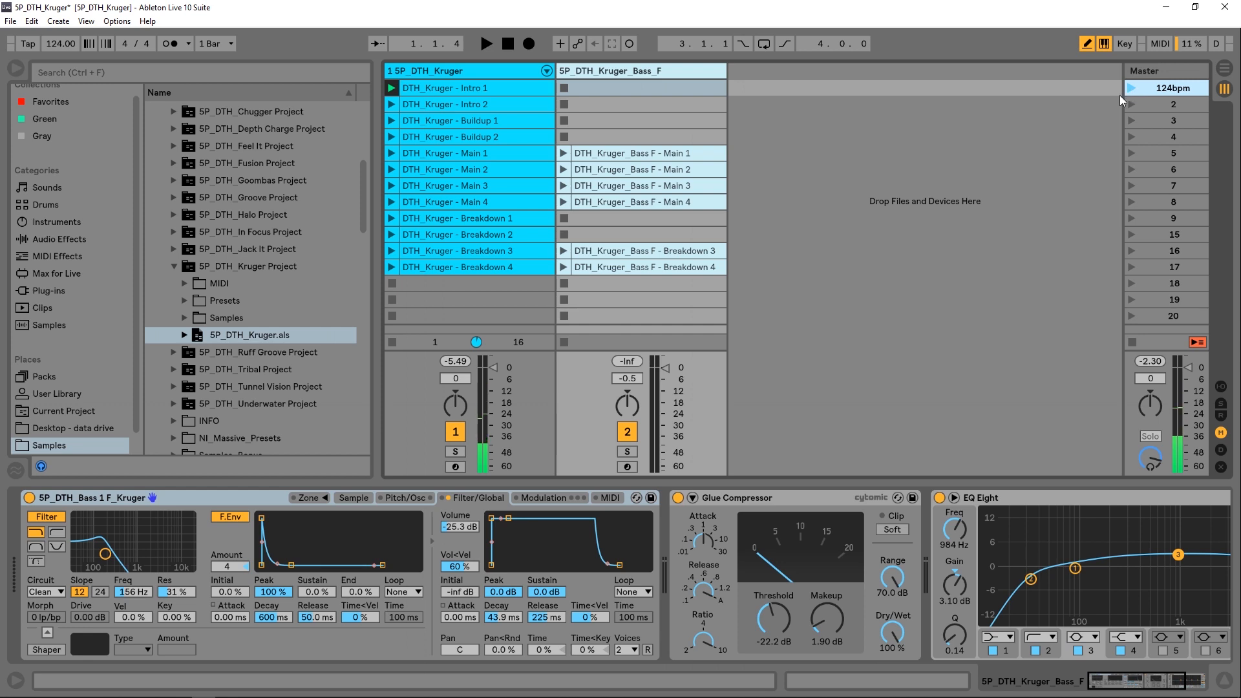
pyautogui.click(529, 44)
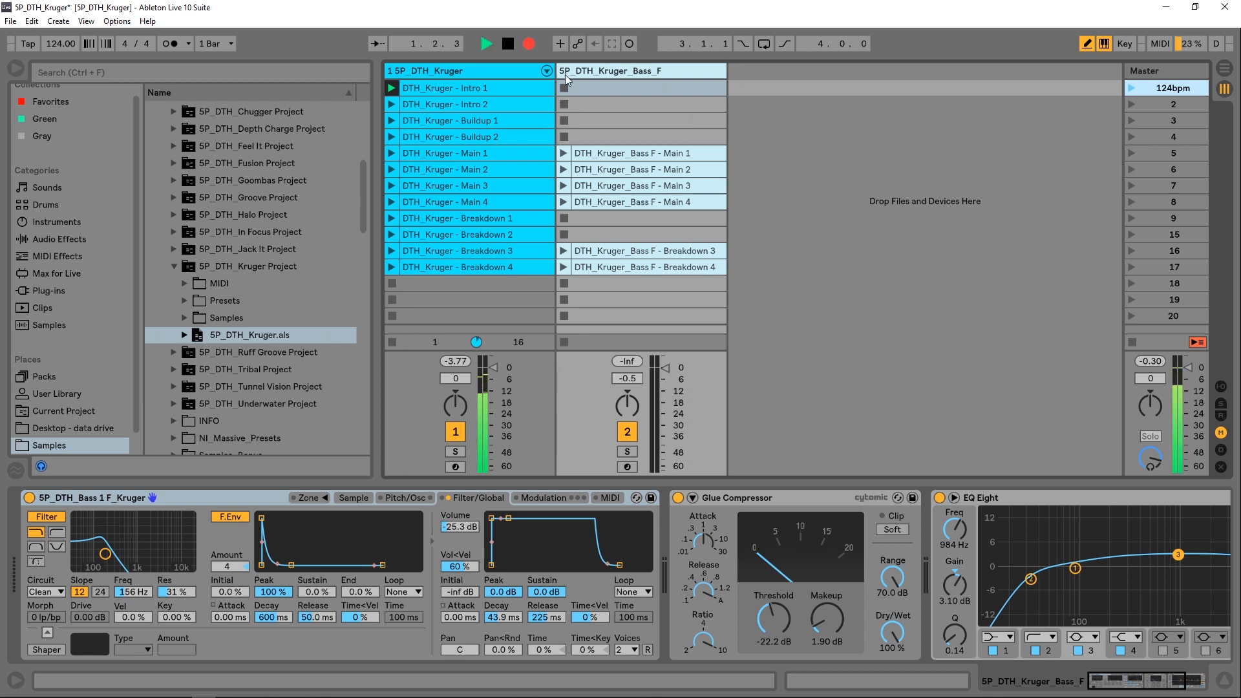
# - While recording, launch the Intro 2, Breakdown 1, Buildup 2, Main 2 and Main 3 scenes in that order
pyautogui.click(1131, 106)
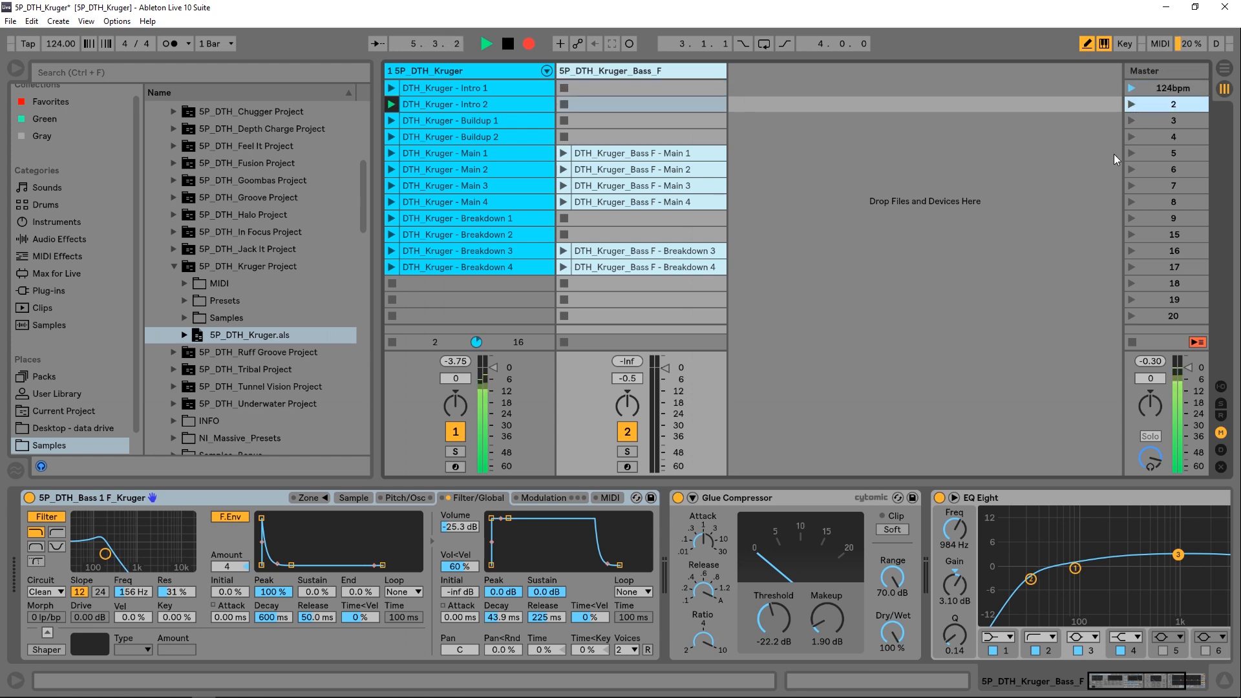
pyautogui.click(1130, 218)
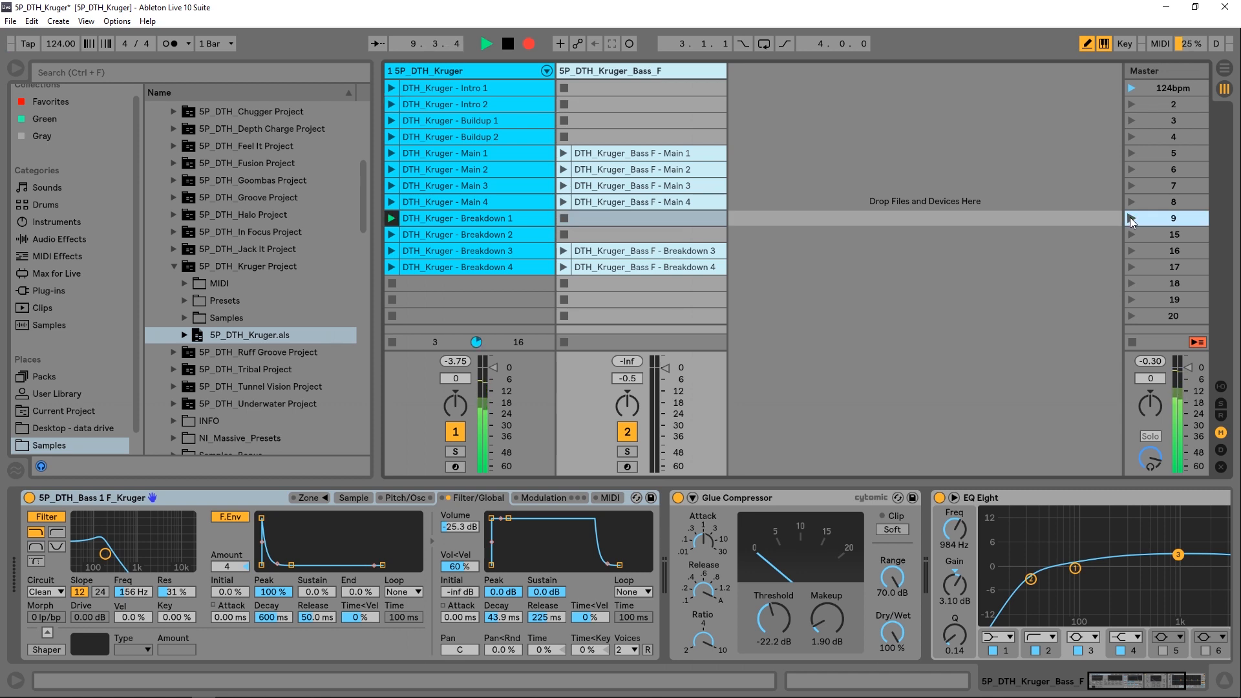
pyautogui.click(1131, 136)
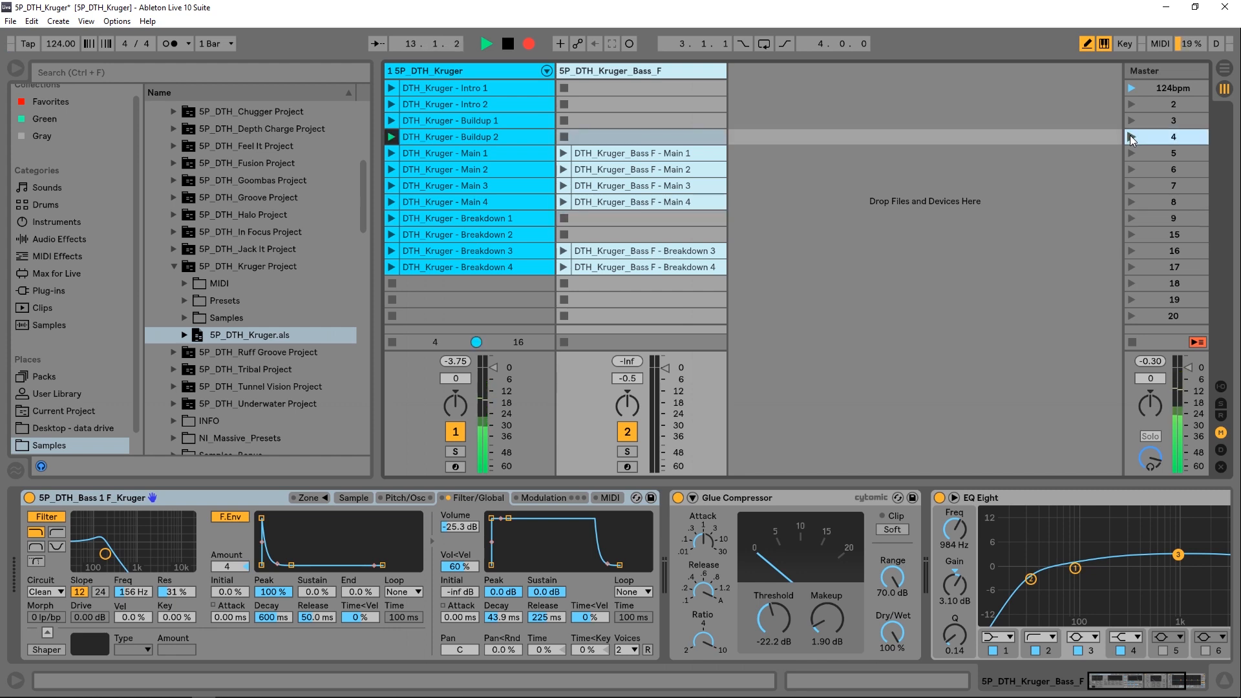
pyautogui.click(1131, 170)
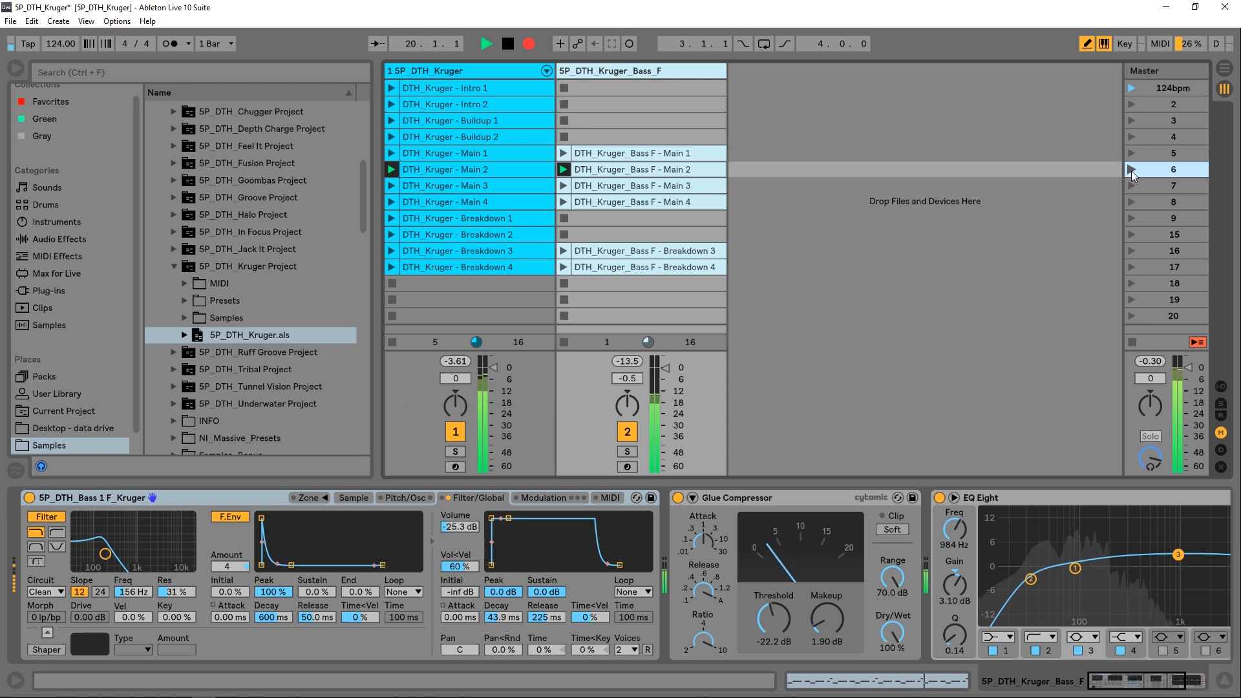
pyautogui.click(1131, 186)
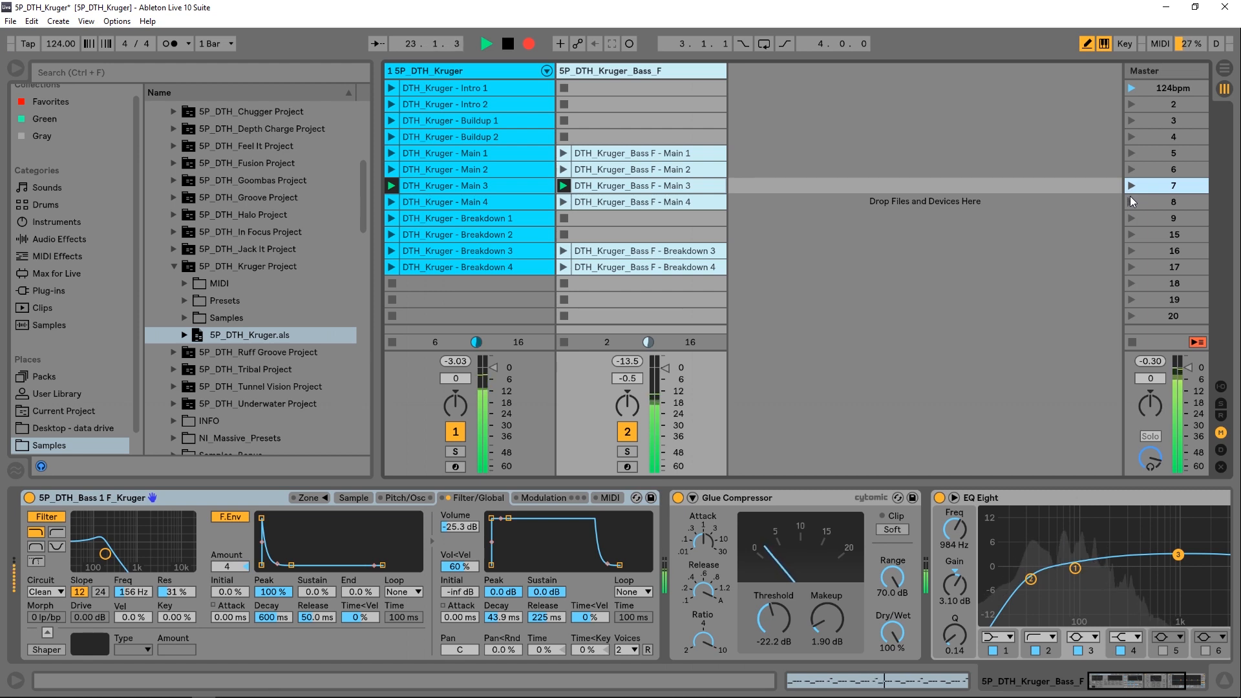
# - Continue the recorded performance with the Breakdown 3, Buildup 1, Main 4 and Breakdown 4 scenes, and end it by stopping all clips and the transport
pyautogui.click(1130, 251)
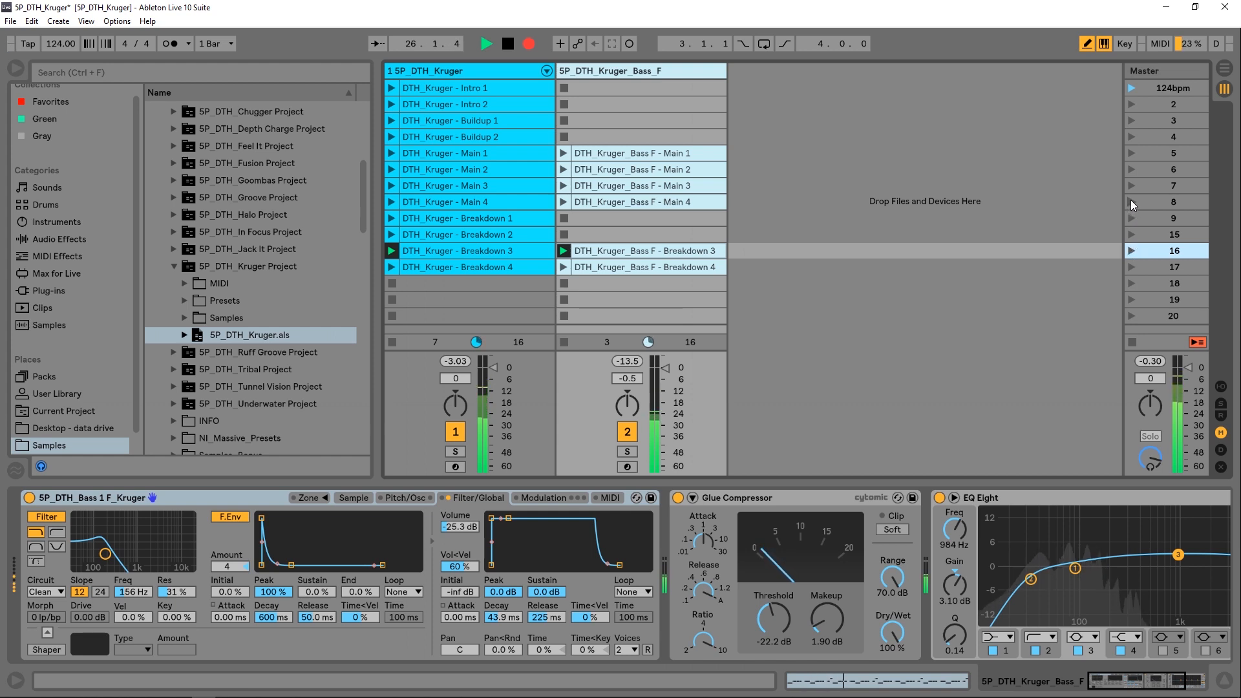
pyautogui.click(1131, 120)
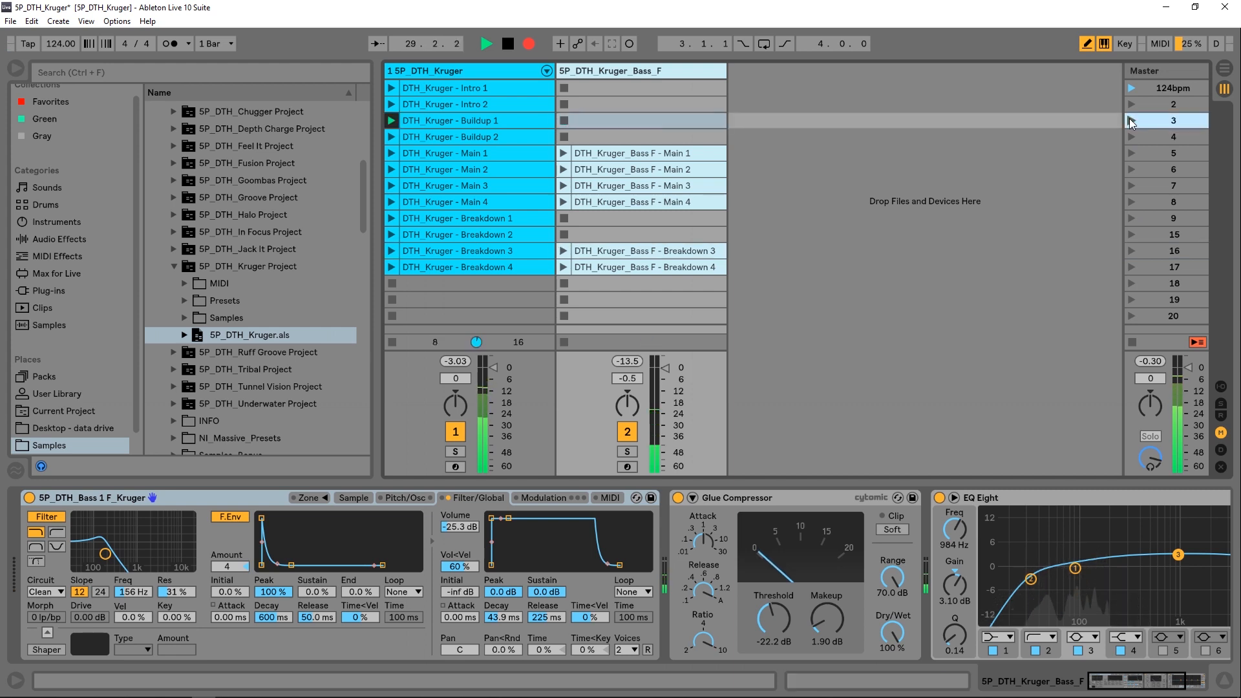
pyautogui.click(1130, 201)
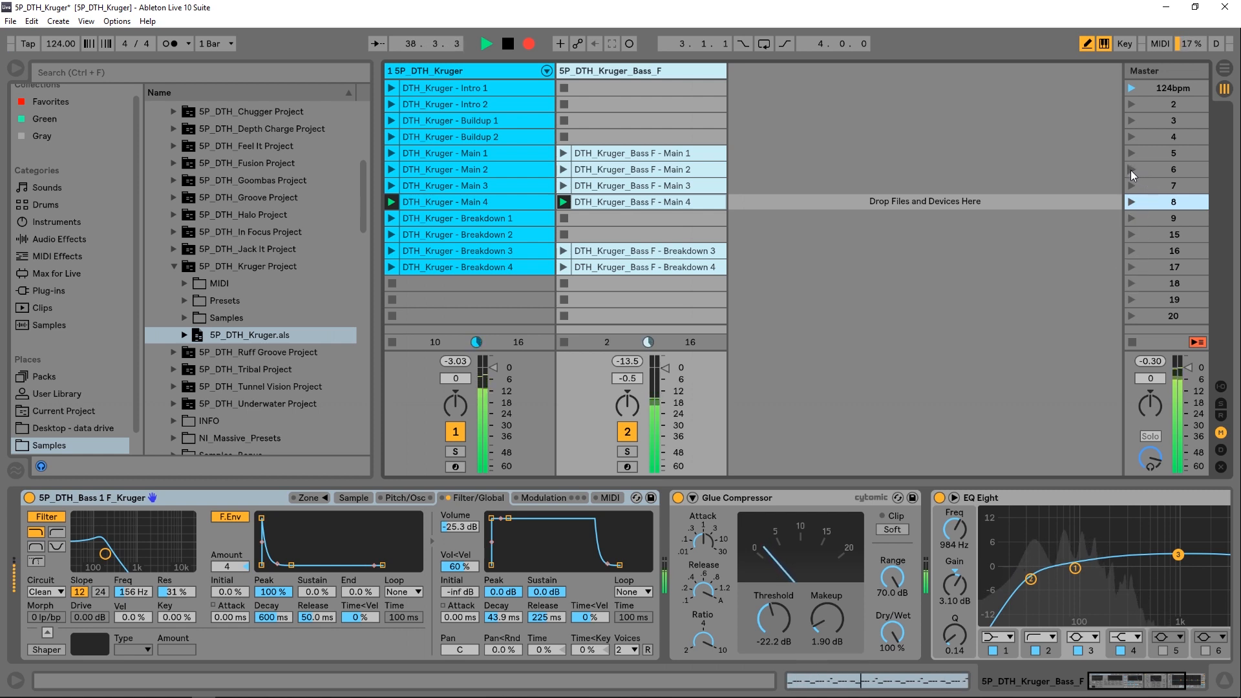
pyautogui.click(1132, 266)
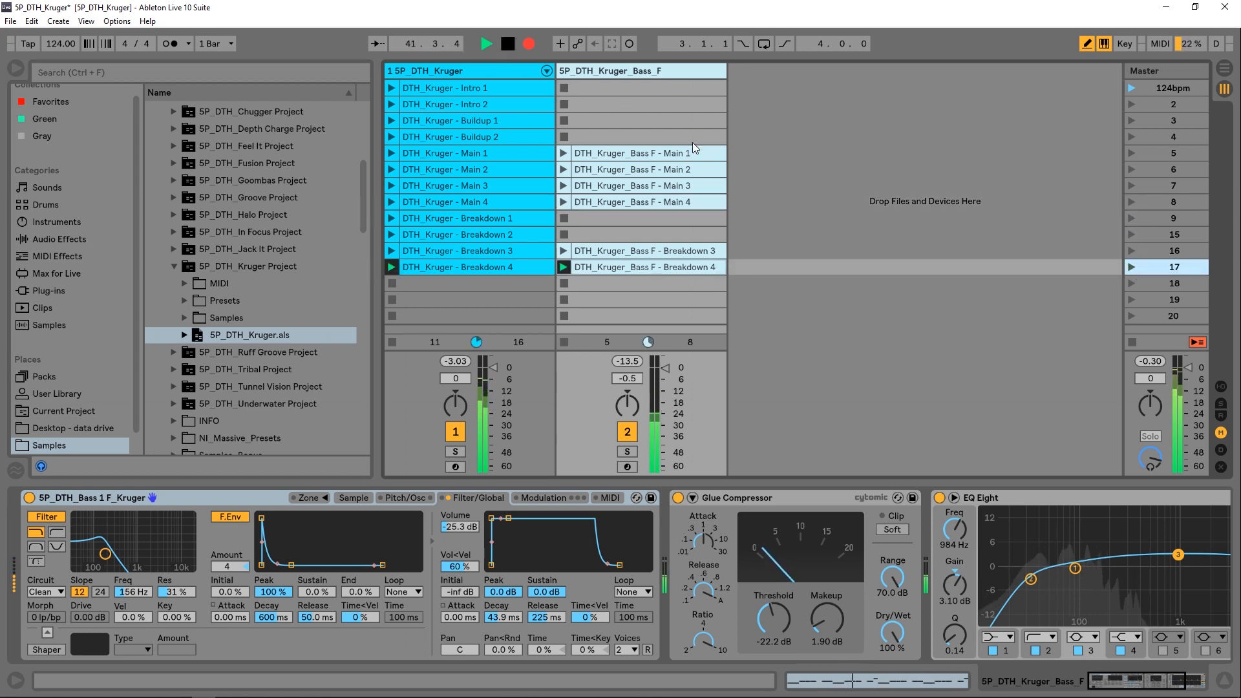
pyautogui.click(1133, 342)
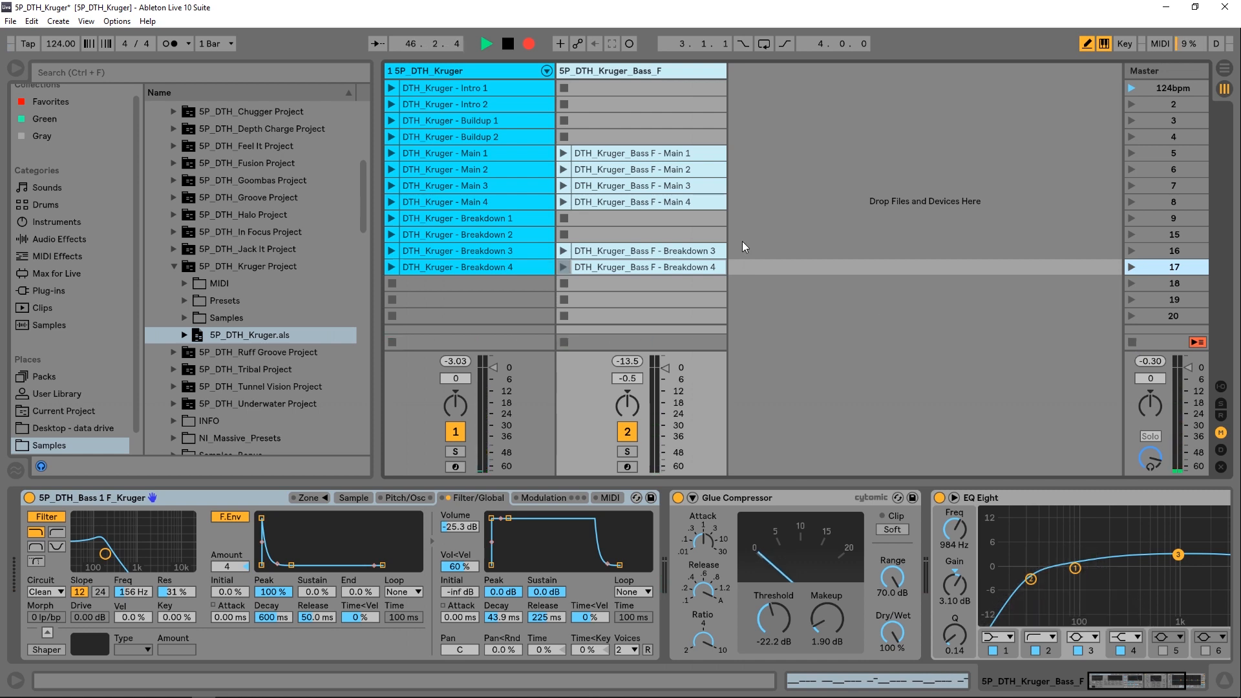
pyautogui.click(509, 45)
# - Switch to the Arrangement View and re-enable arrangement playback for all tracks so the recorded clips are active
pyautogui.press('Tab')
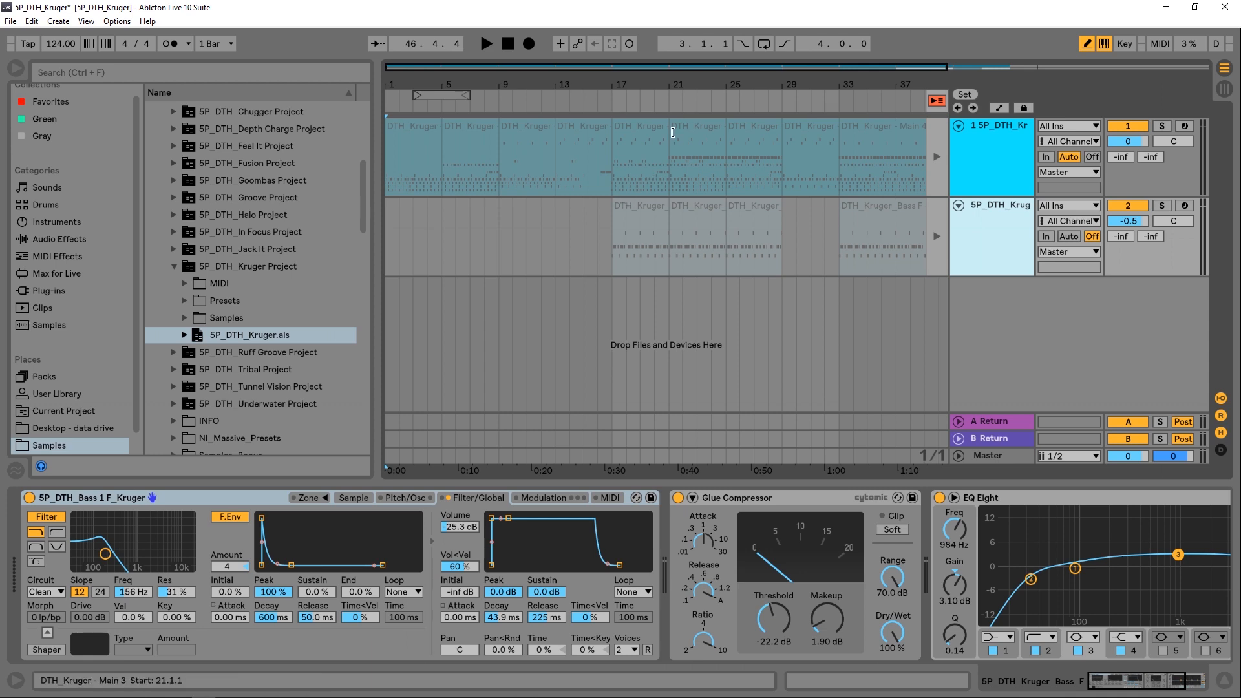
pyautogui.click(940, 102)
pyautogui.moveTo(846, 77); pyautogui.dragTo(846, 45)
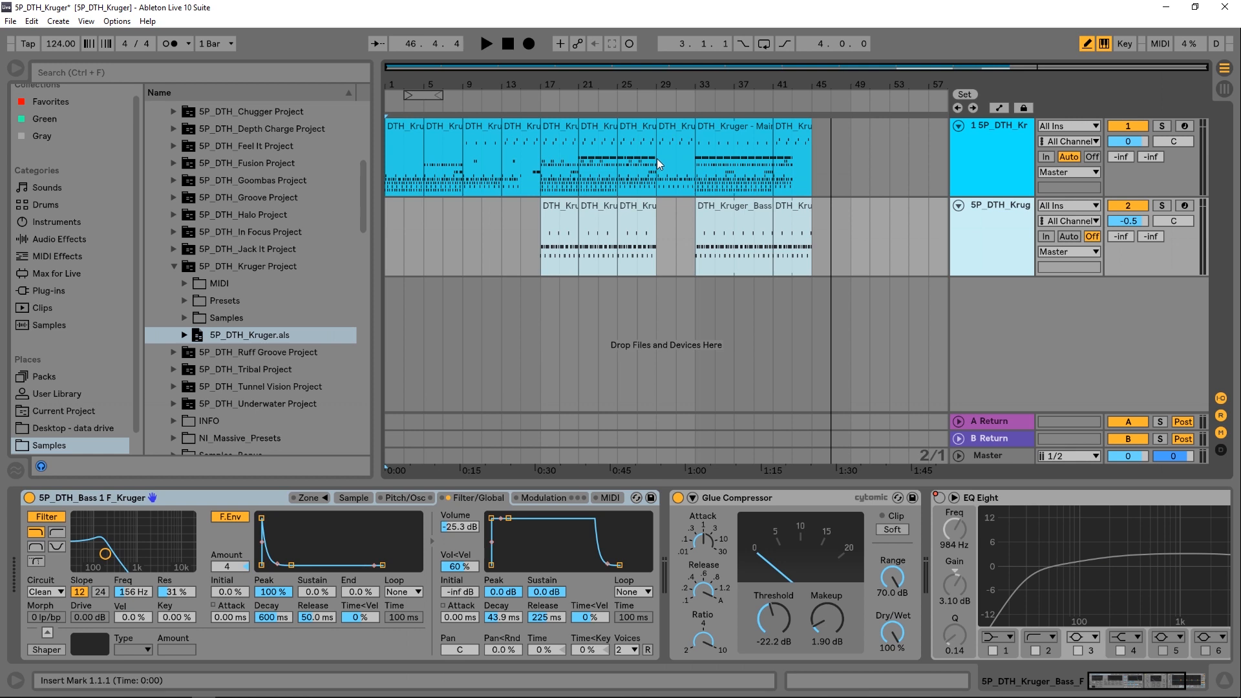
# - Open the Buildup 1 clip at bar 29 in the MIDI note editor, hide its envelopes and enlarge the editor to show the drum lanes
pyautogui.click(675, 128)
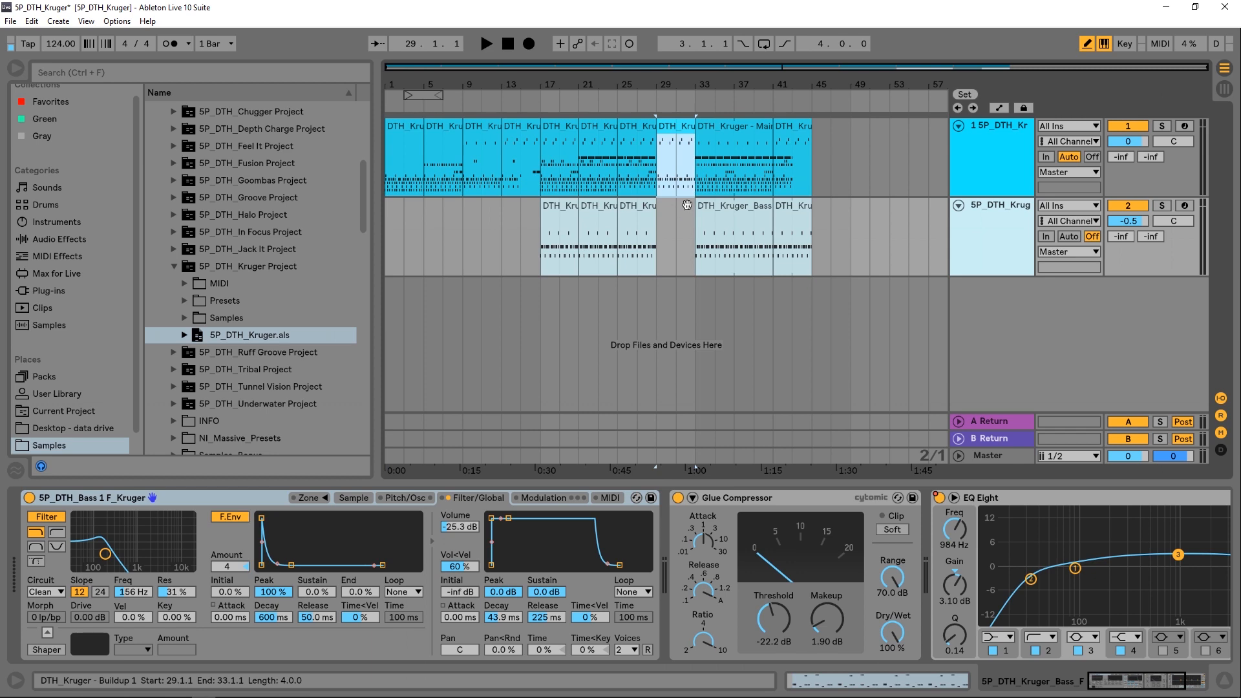
pyautogui.press('Delete')
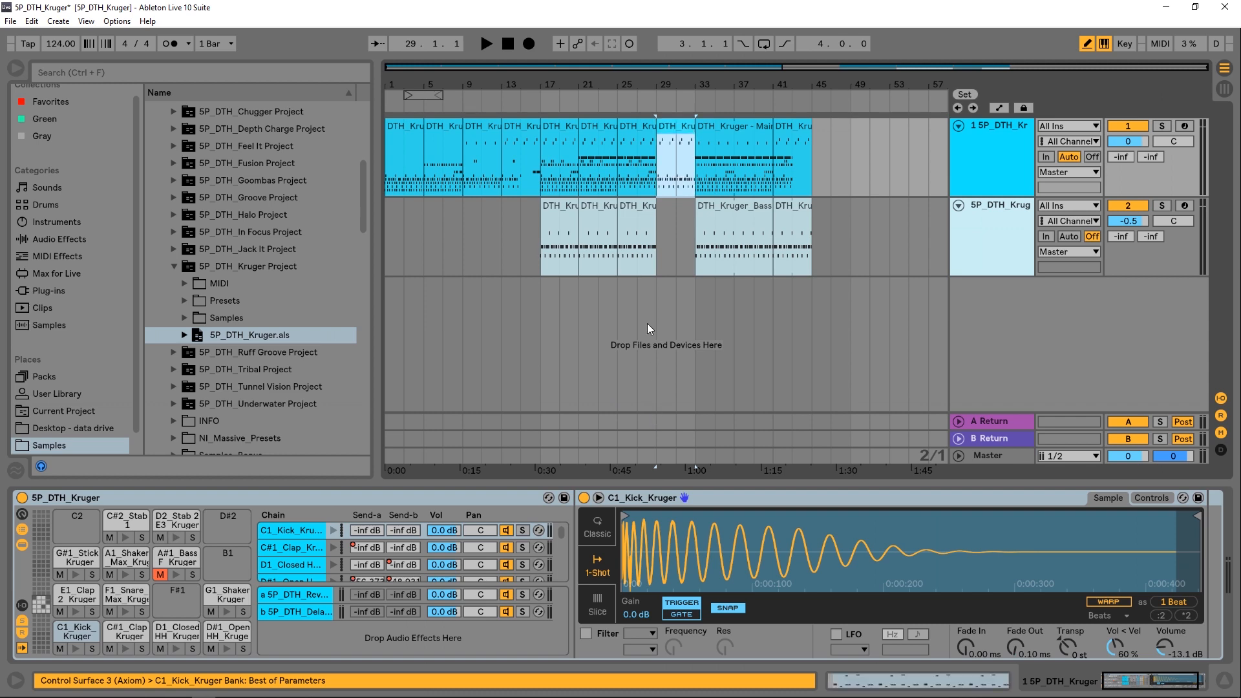
pyautogui.hotkey('ctrl', 'z')
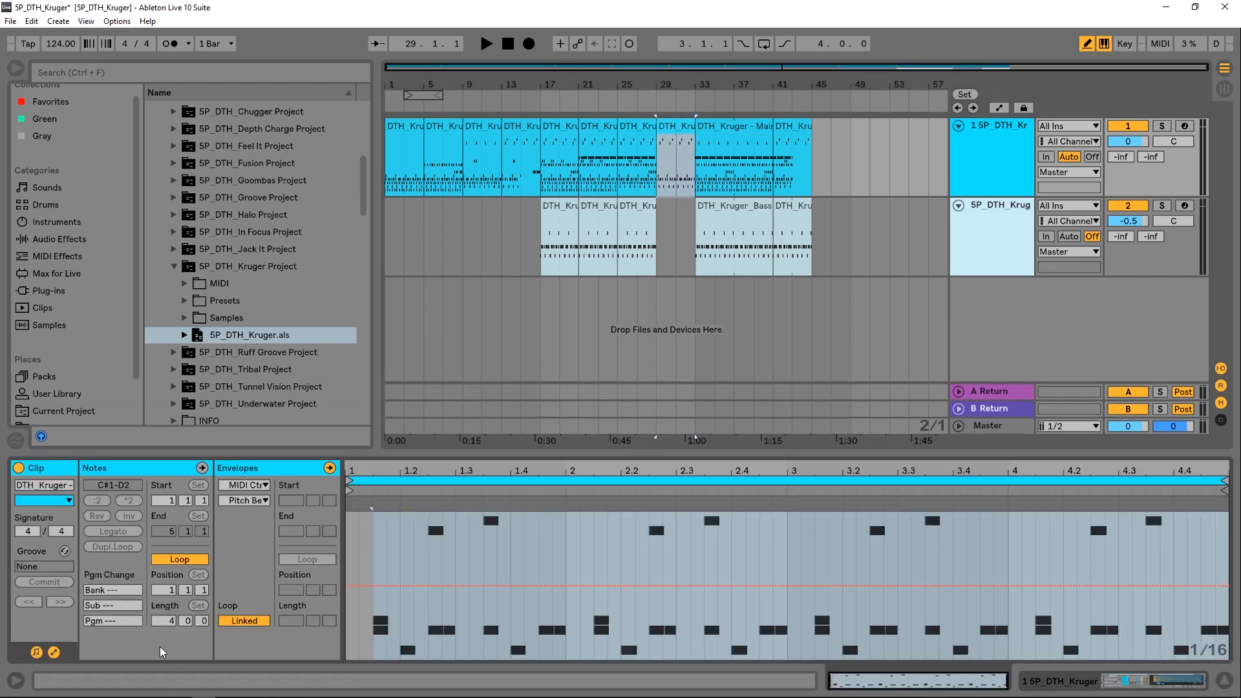
pyautogui.click(51, 650)
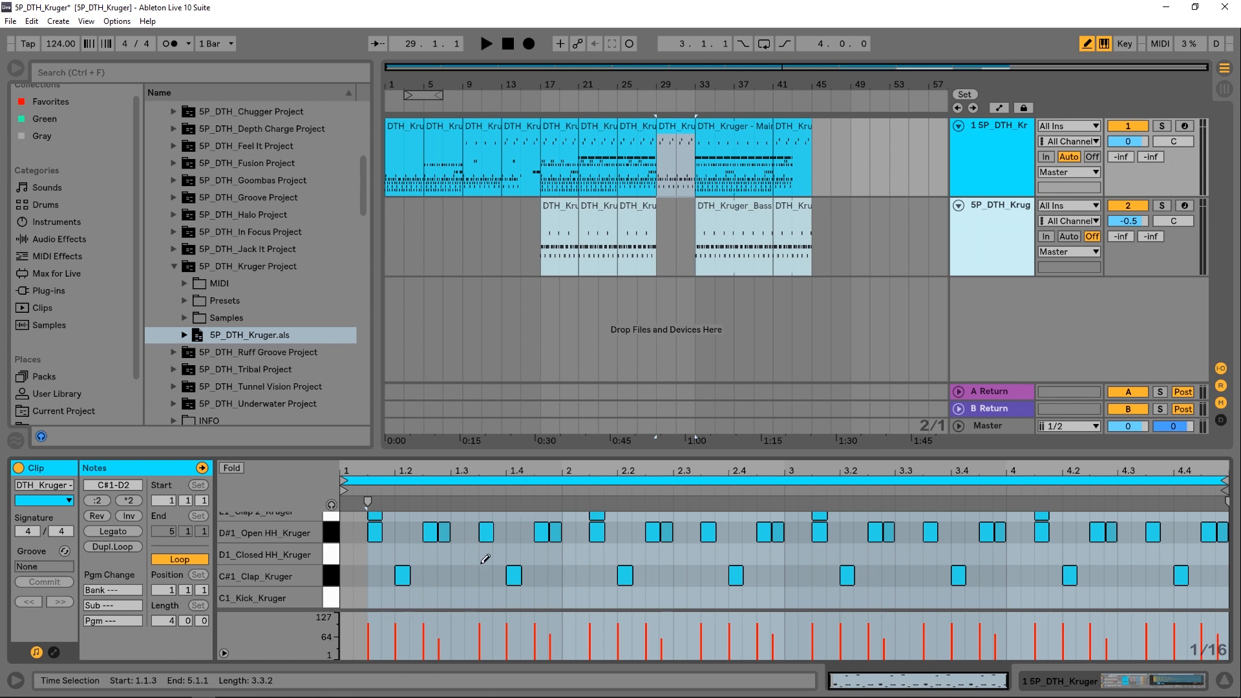
pyautogui.moveTo(512, 456); pyautogui.dragTo(513, 323)
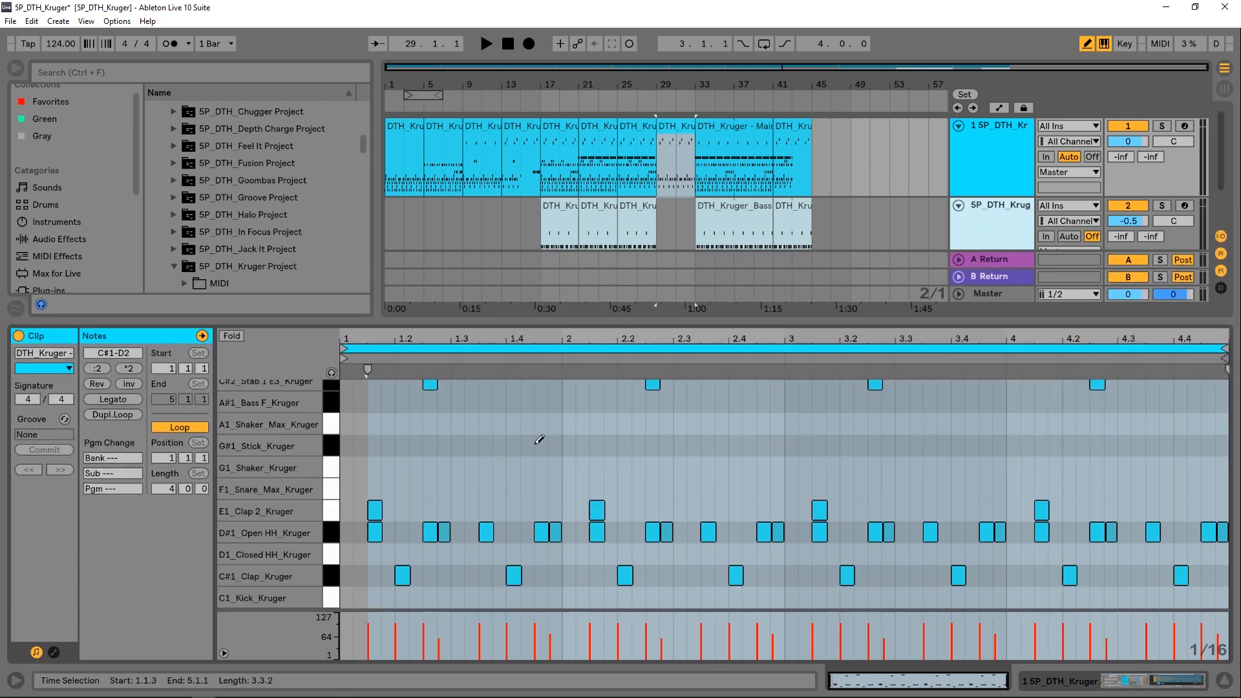
pyautogui.scroll(1, 546, 456)
pyautogui.scroll(-1, 449, 542)
# - Draw a C1 kick note at 1.1.1 in the Buildup 1 clip and duplicate it to the start of bars 2, 3 and 4
pyautogui.click(388, 595)
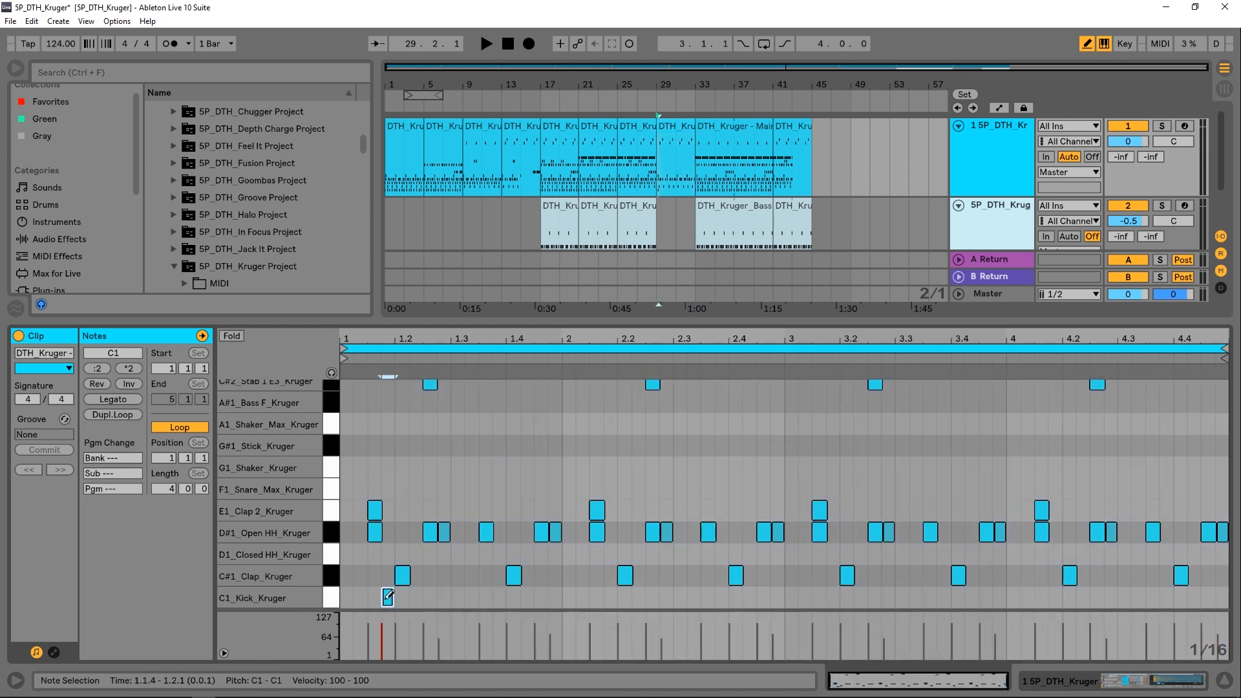
pyautogui.moveTo(389, 595); pyautogui.dragTo(350, 594)
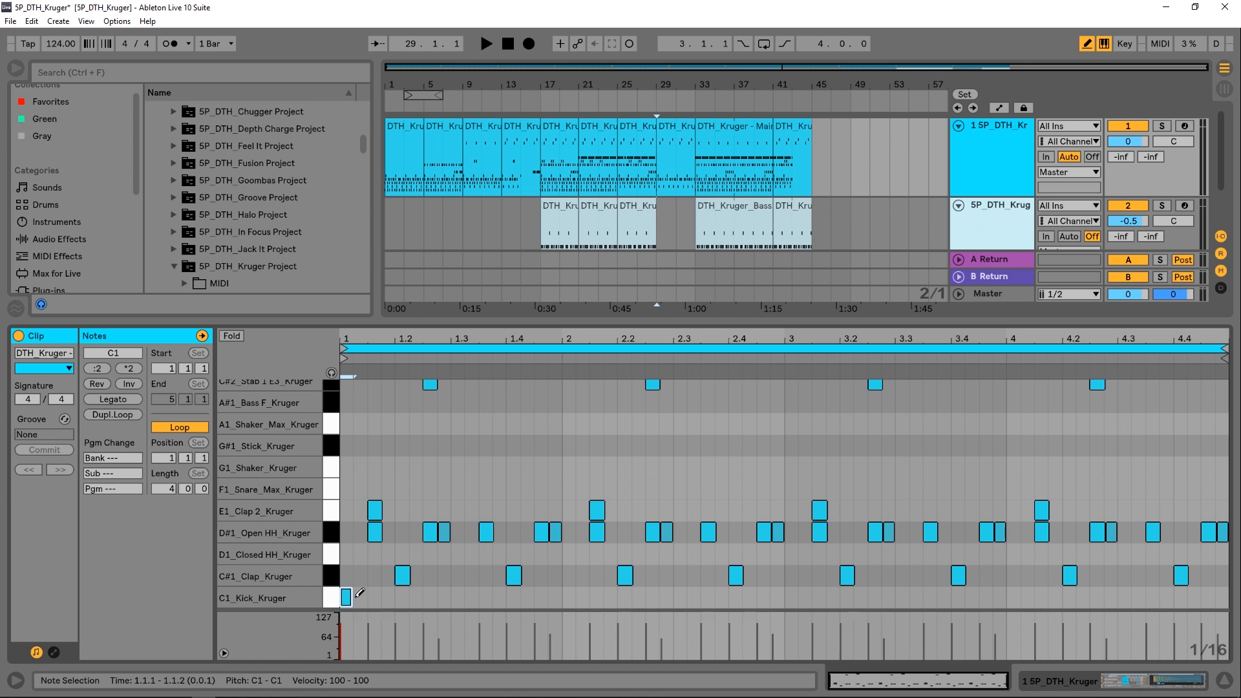
pyautogui.press('b')
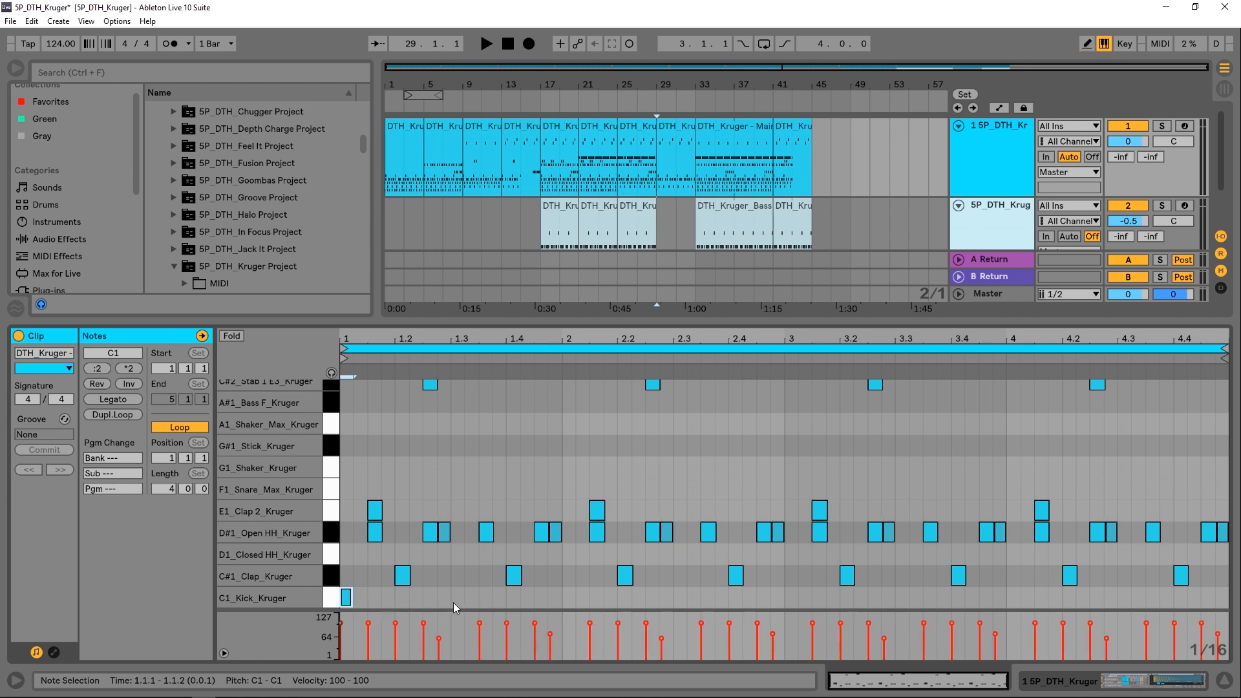
pyautogui.moveTo(553, 598); pyautogui.dragTo(349, 596)
pyautogui.hotkey('ctrl', 'd')
pyautogui.hotkey('ctrl', 'd')
pyautogui.hotkey('ctrl', 'd')
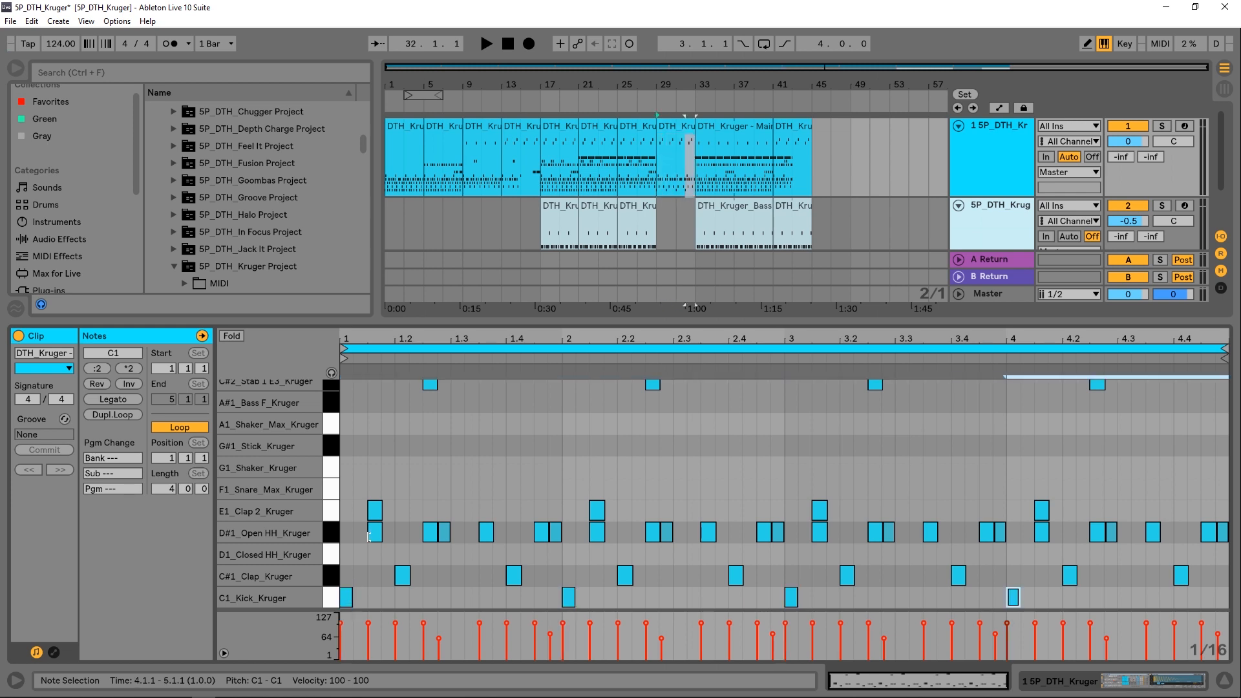
# - Play the arrangement from just before bar 29 to hear the transition into the edited Buildup 1 clip
pyautogui.click(643, 97)
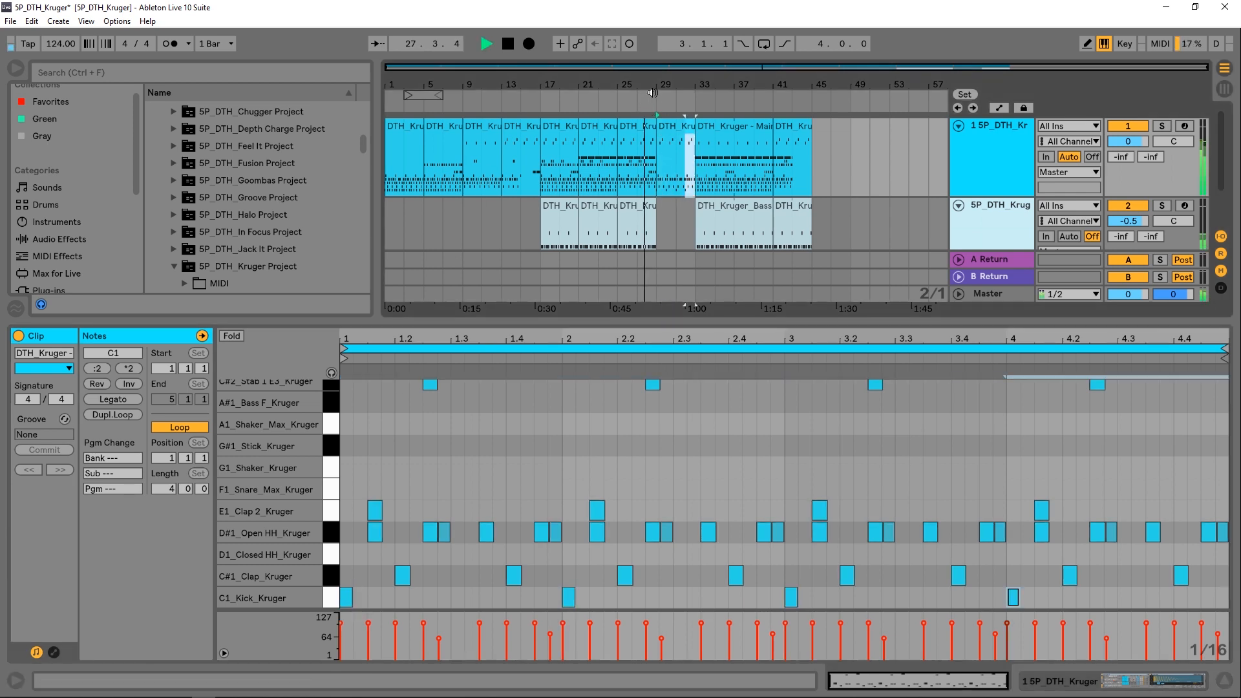
pyautogui.moveTo(660, 85); pyautogui.dragTo(661, 127)
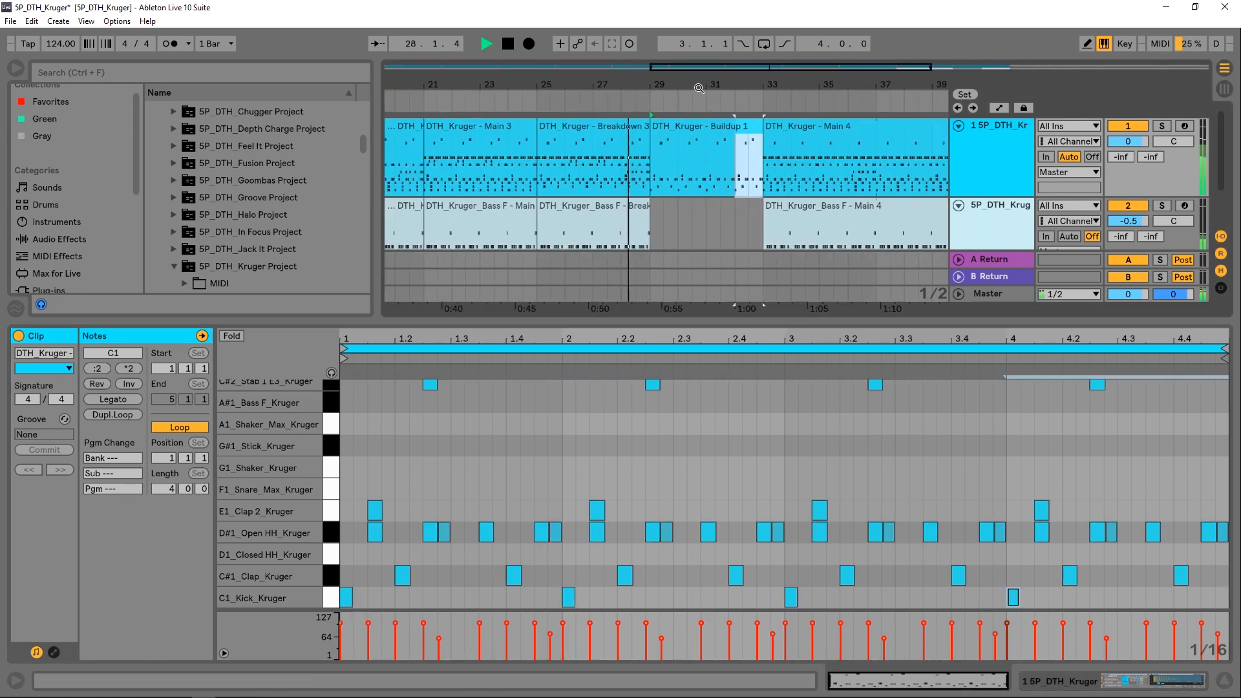
pyautogui.click(694, 137)
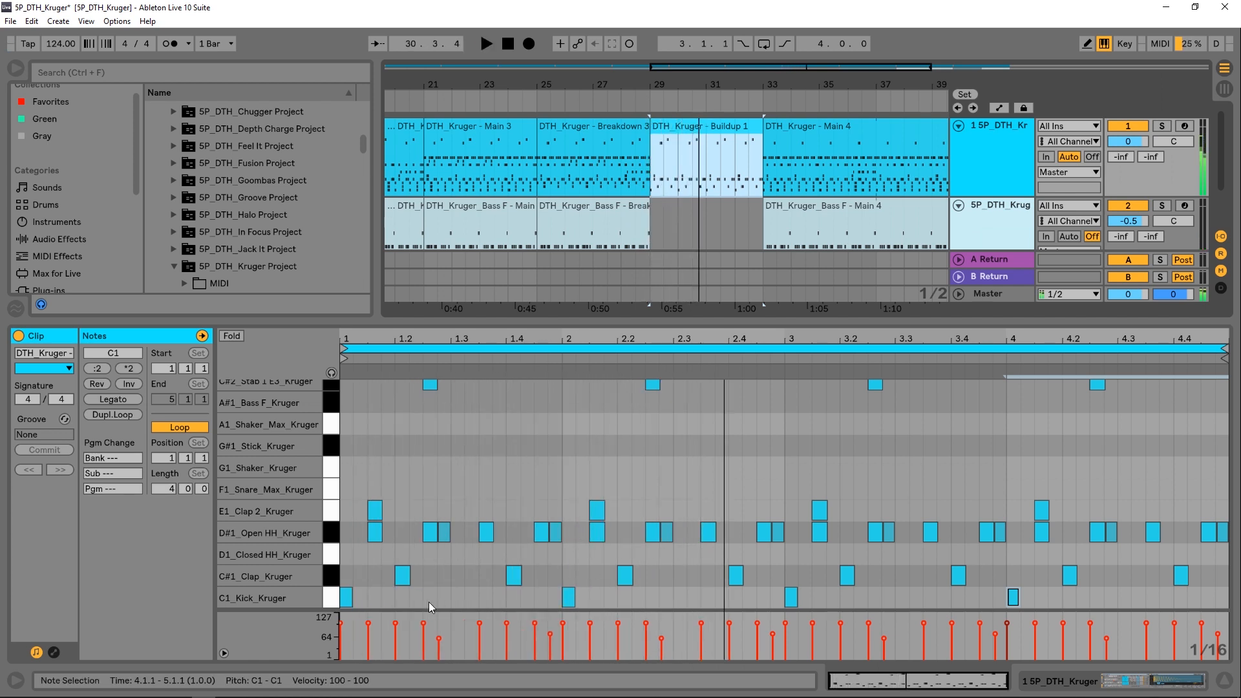
# - Duplicate the one-beat C1 kick from 1.1.1 onto every beat through 3.1.1 in the Buildup 1 clip
pyautogui.click(346, 596)
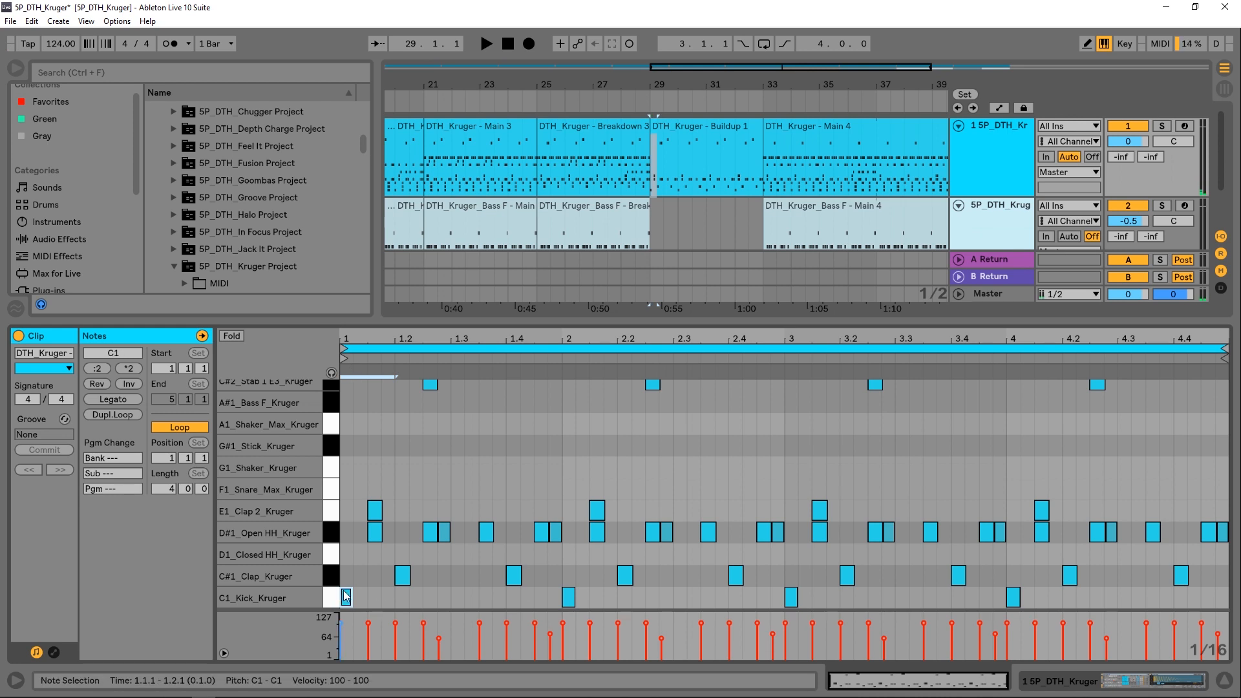
pyautogui.hotkey('ctrl', 'd')
pyautogui.hotkey('ctrl', 'd')
pyautogui.hotkey('ctrl', 'd')
pyautogui.hotkey('ctrl', 'd')
pyautogui.hotkey('ctrl', 'd')
pyautogui.hotkey('ctrl', 'd')
pyautogui.hotkey('ctrl', 'd')
pyautogui.hotkey('ctrl', 'd')
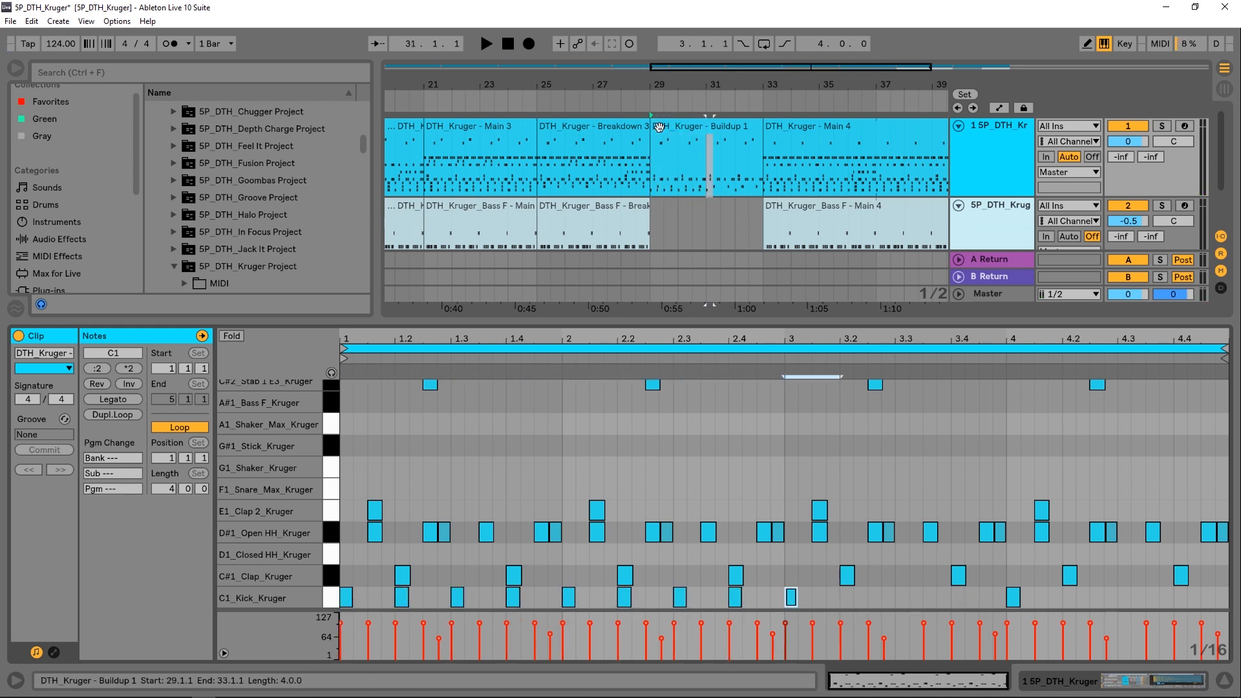
# - Play Buildup 1 from bar 29 into Main 4 with both tracks folded, and check the notes in the Breakdown 3 and Main 3 drum clips
pyautogui.press('space')
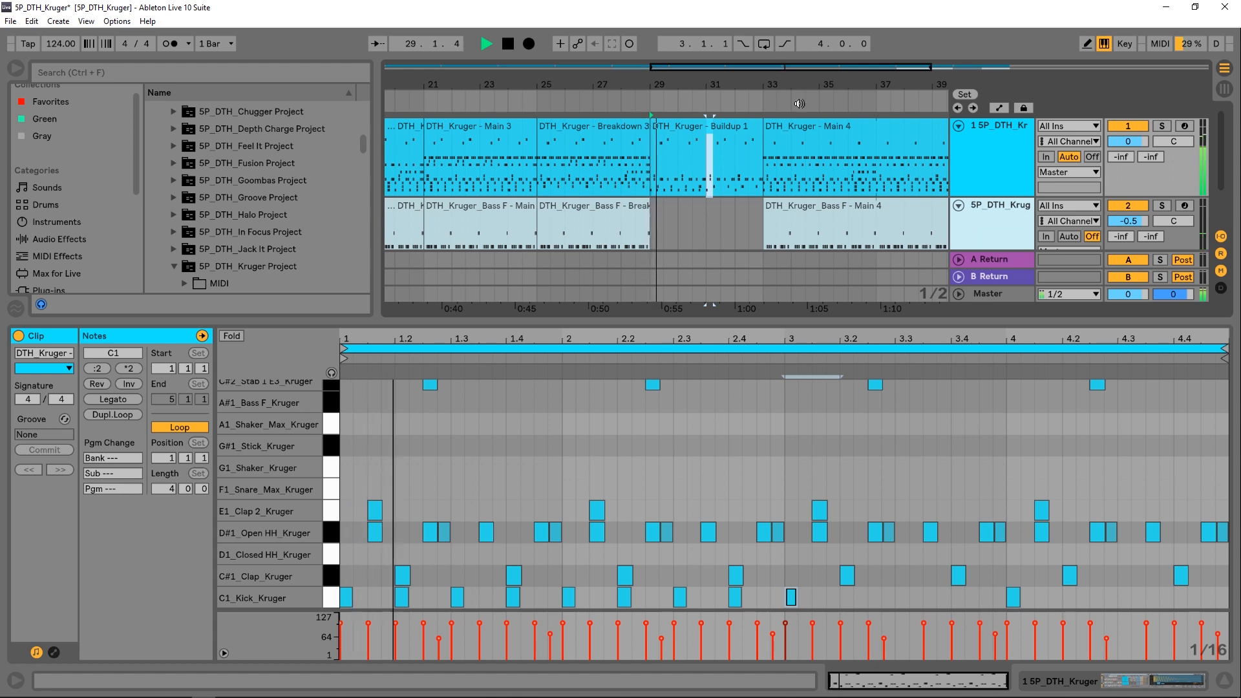
pyautogui.click(959, 125)
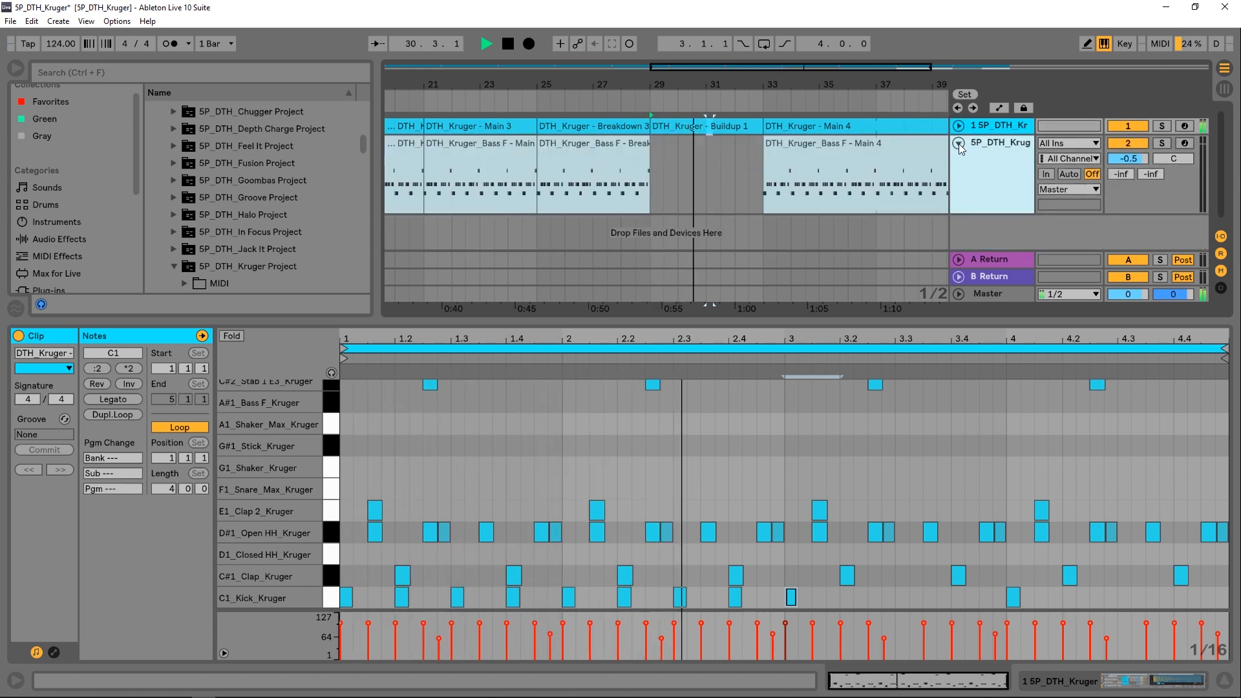
pyautogui.click(959, 143)
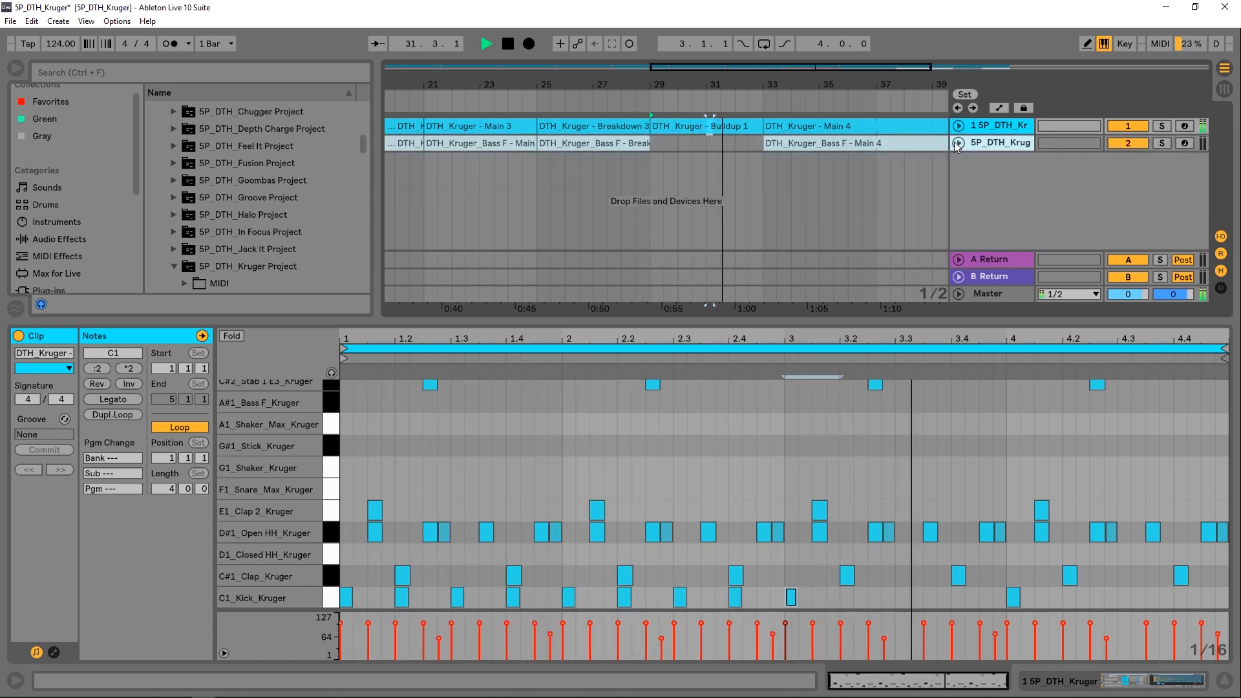
pyautogui.scroll(2, 1076, 448)
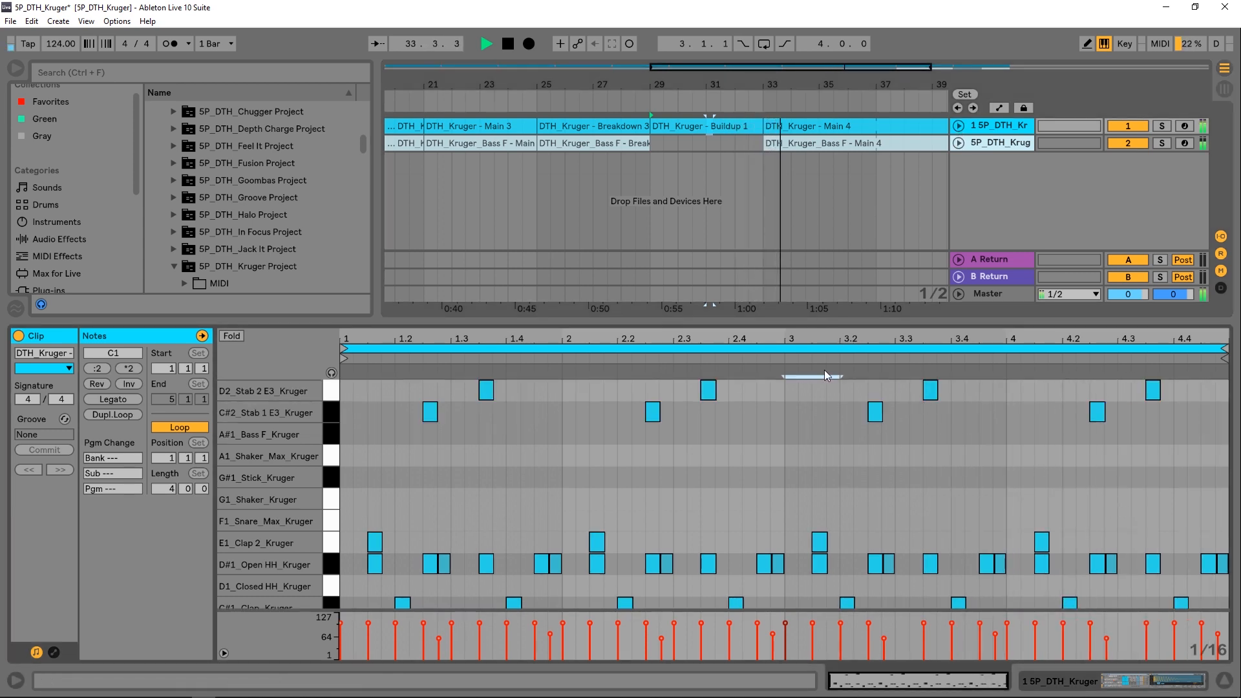
pyautogui.press('space')
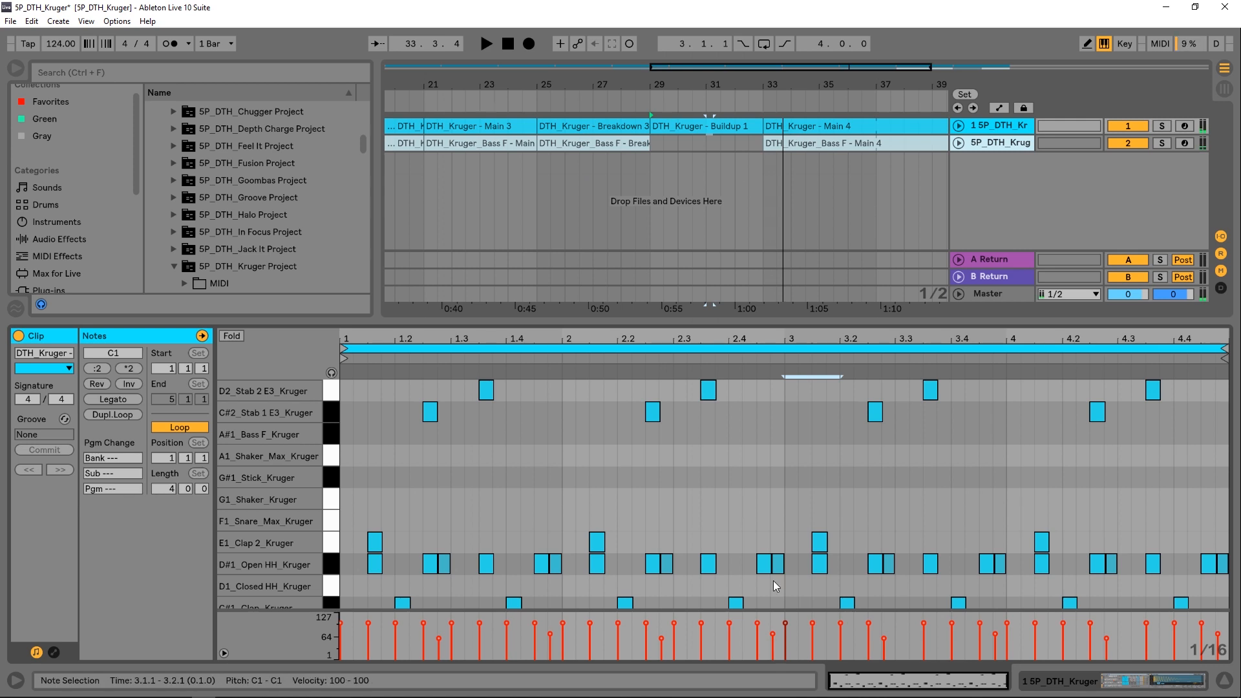
pyautogui.click(490, 128)
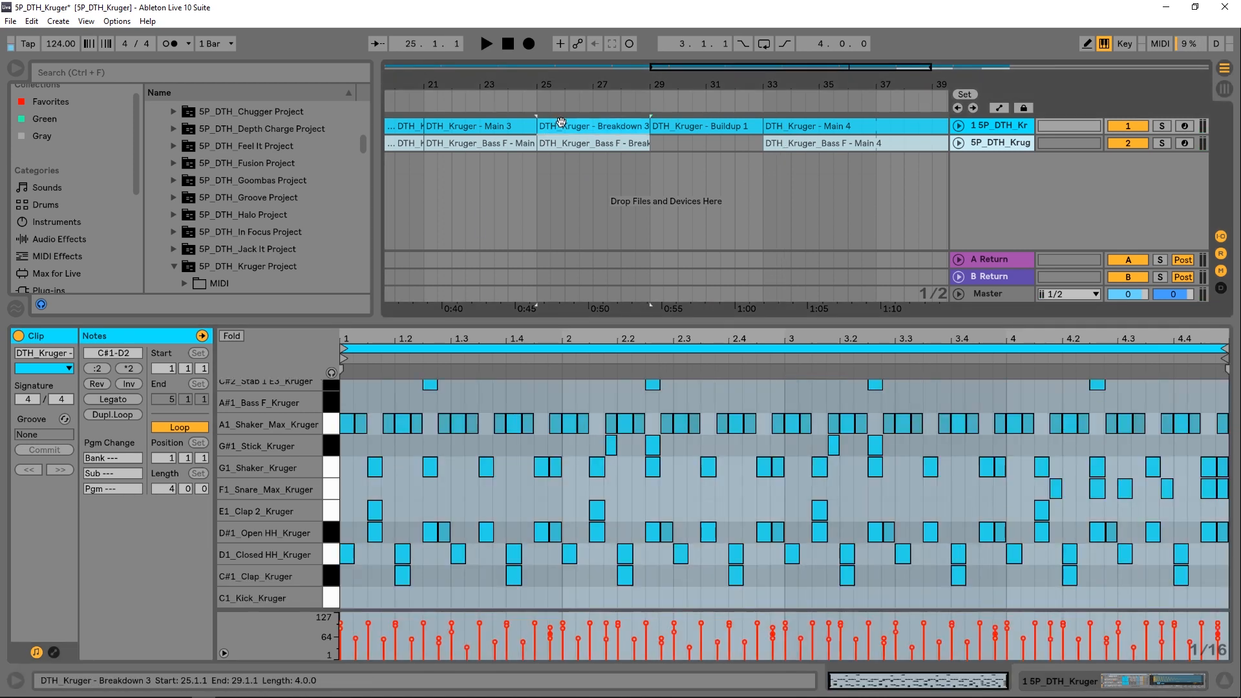
pyautogui.click(490, 127)
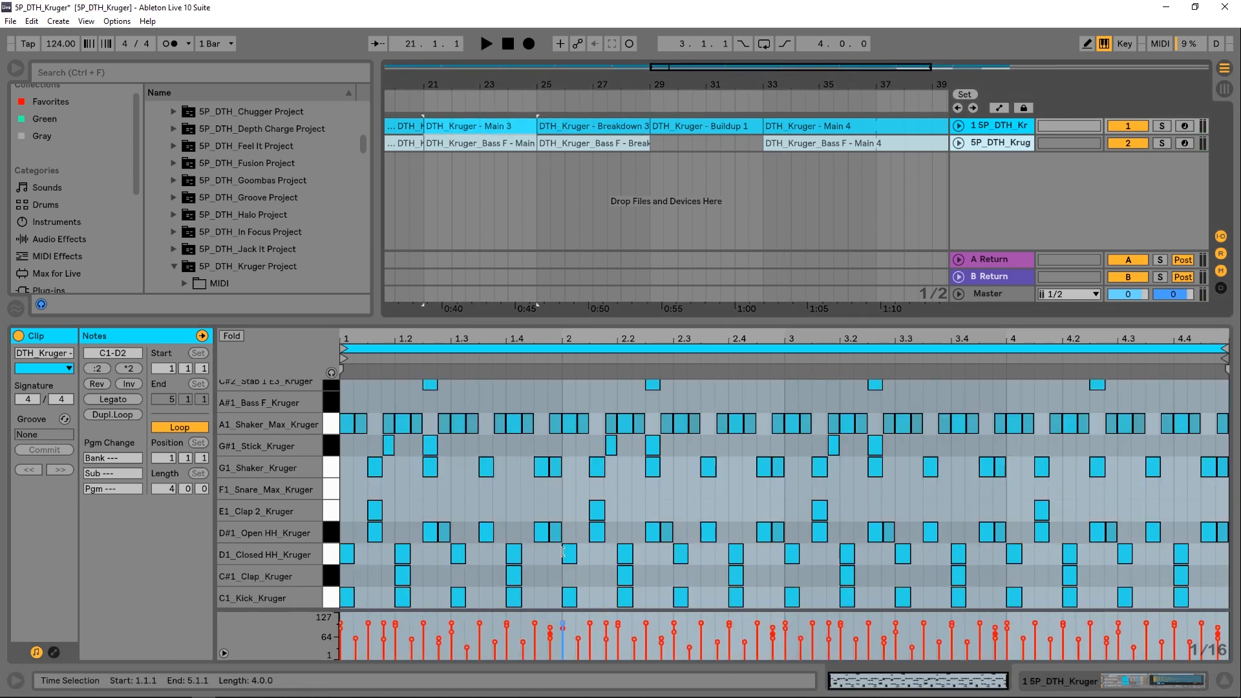
# - Unfold and solo the bass track, loop its Breakdown 3 clip from bar 25 to bar 29 and listen to it
pyautogui.click(958, 143)
pyautogui.click(583, 141)
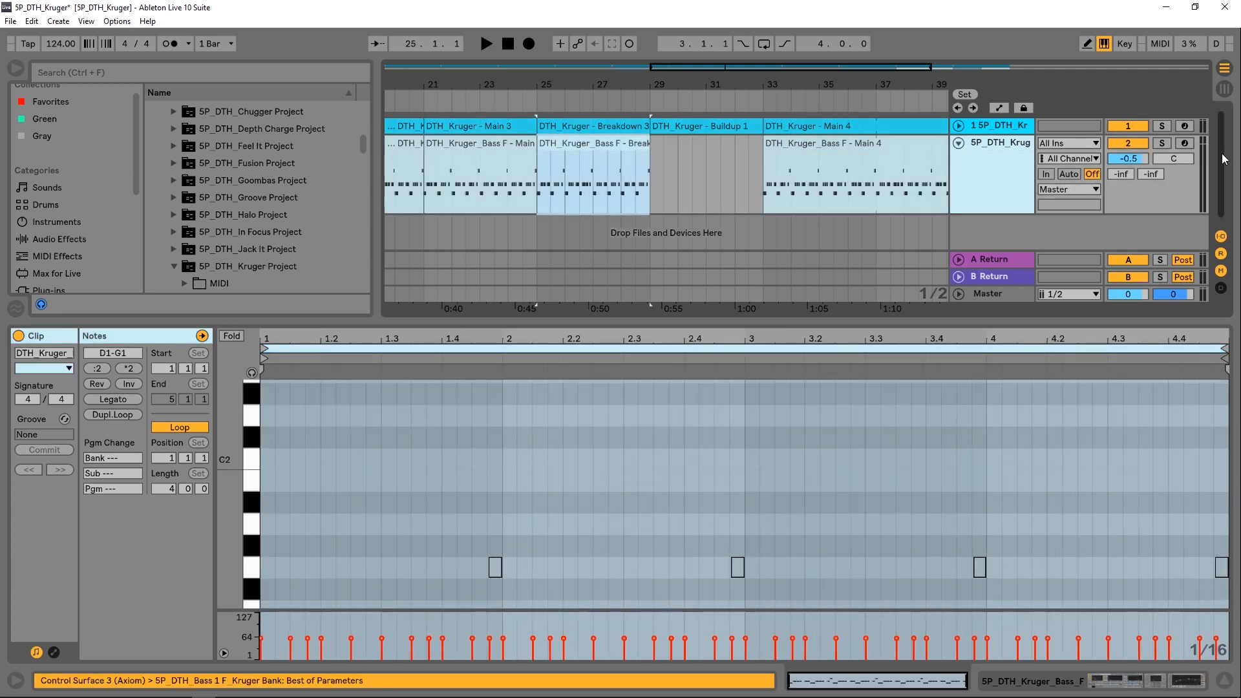
pyautogui.click(1162, 143)
pyautogui.doubleClick(555, 186)
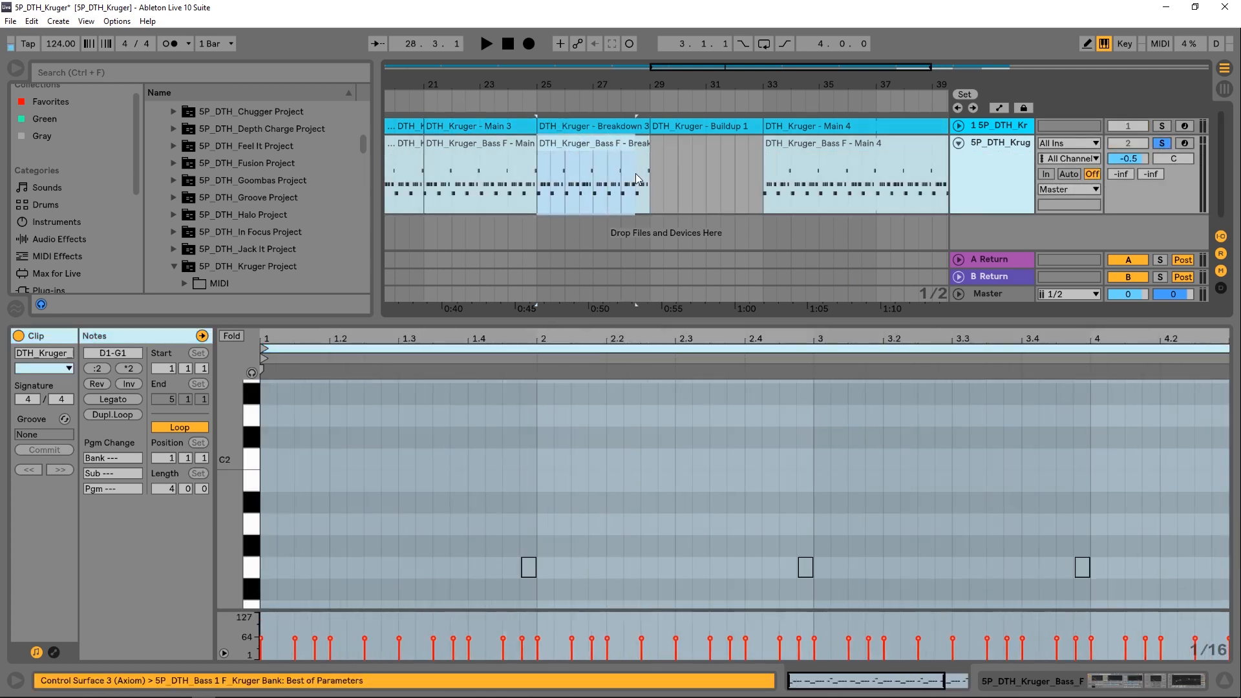
pyautogui.hotkey('ctrl', 'l')
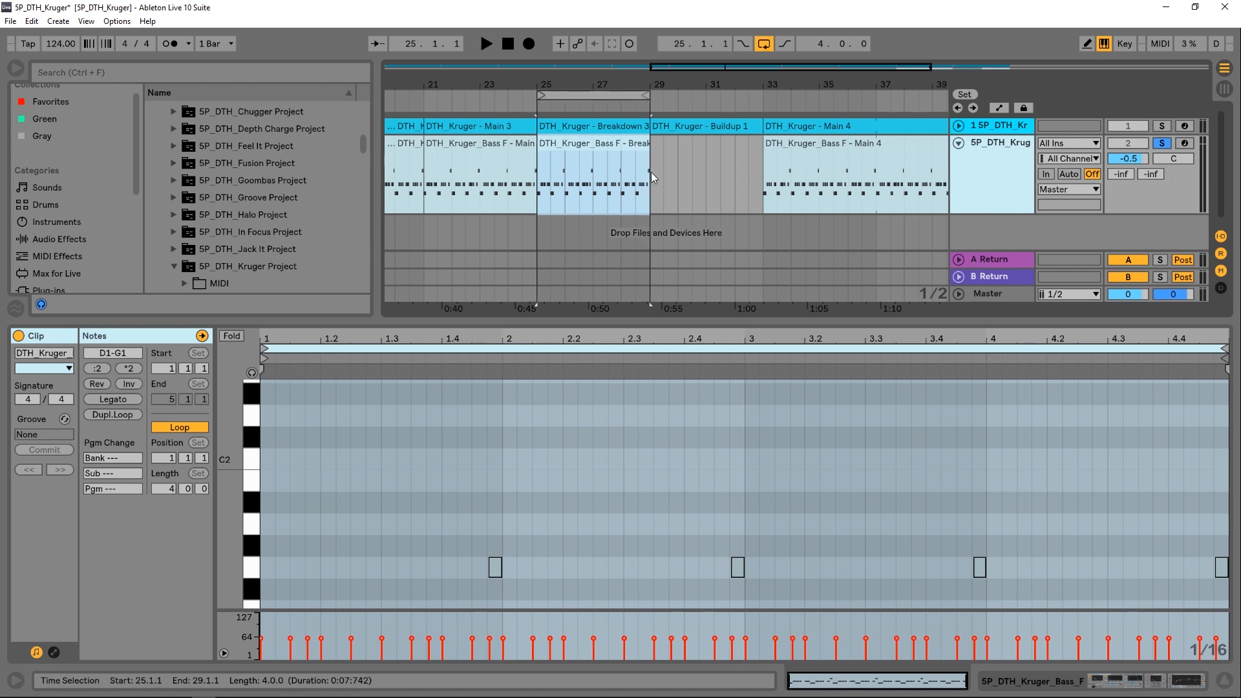
pyautogui.press('space')
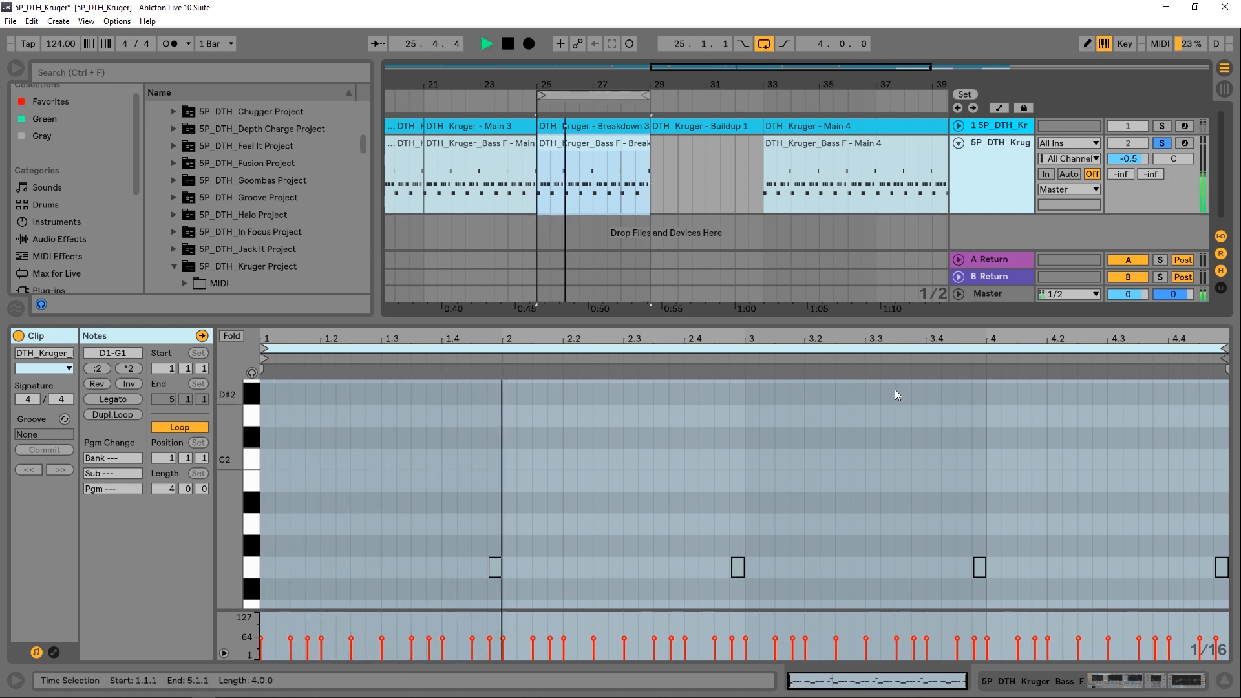
pyautogui.press('space')
# - Replace the sample in the bass track's instrument with A#1_Bass F_Chugger.wav from the 5P_DTH_Chugger Project's Samples/Imported folder
pyautogui.click(1015, 683)
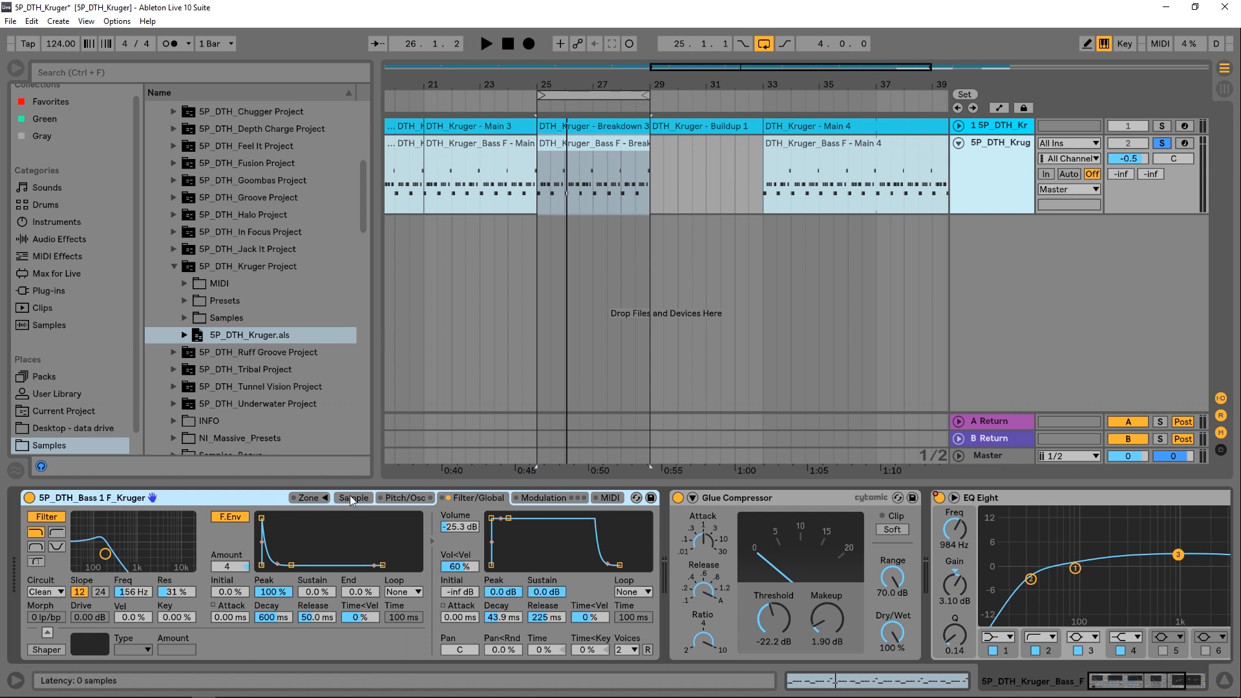
pyautogui.click(352, 497)
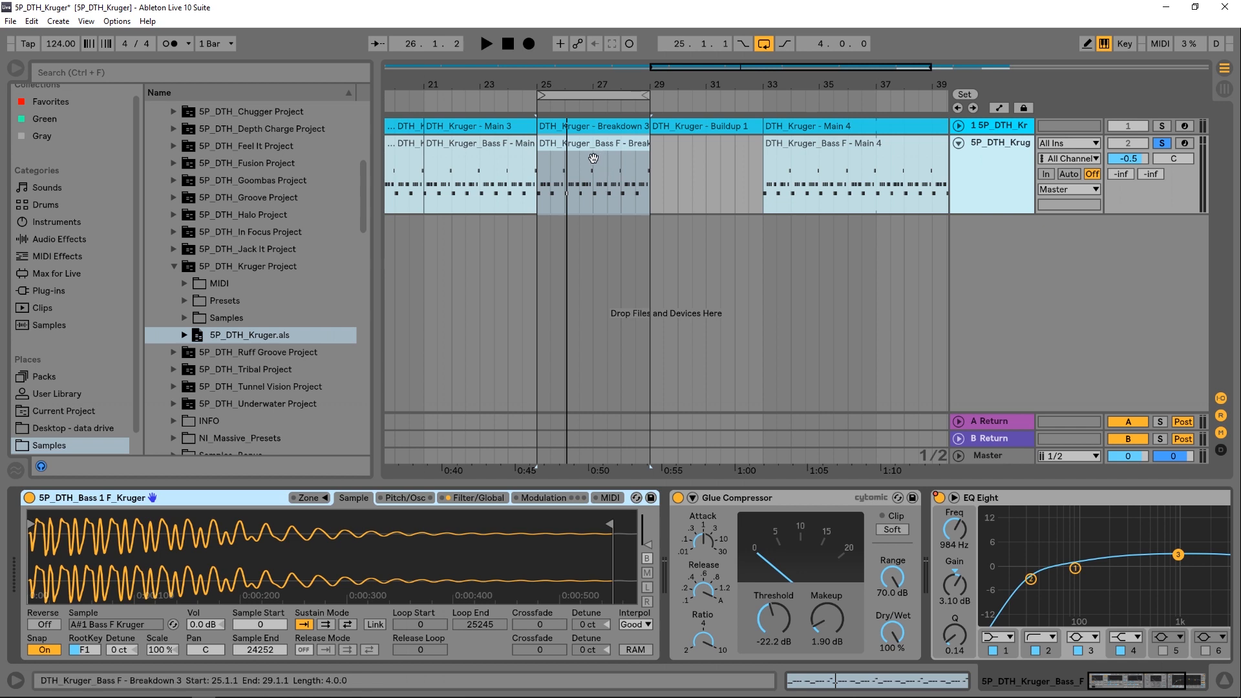
pyautogui.scroll(3, 194, 240)
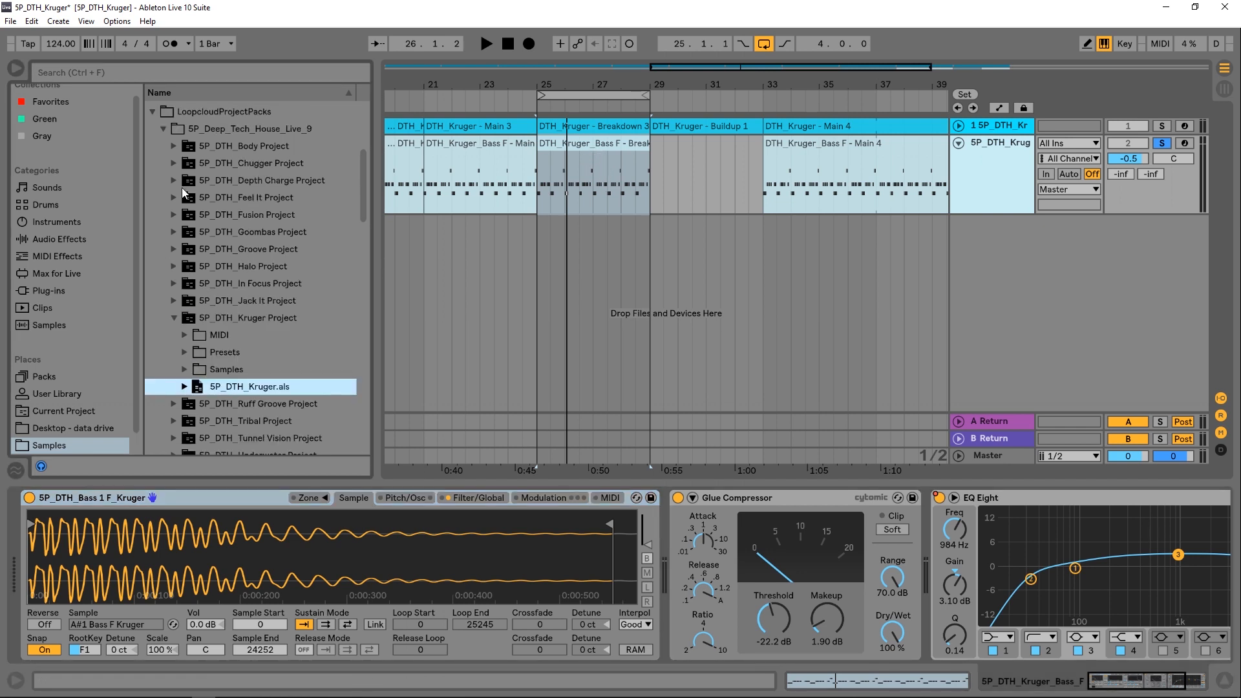
pyautogui.click(173, 164)
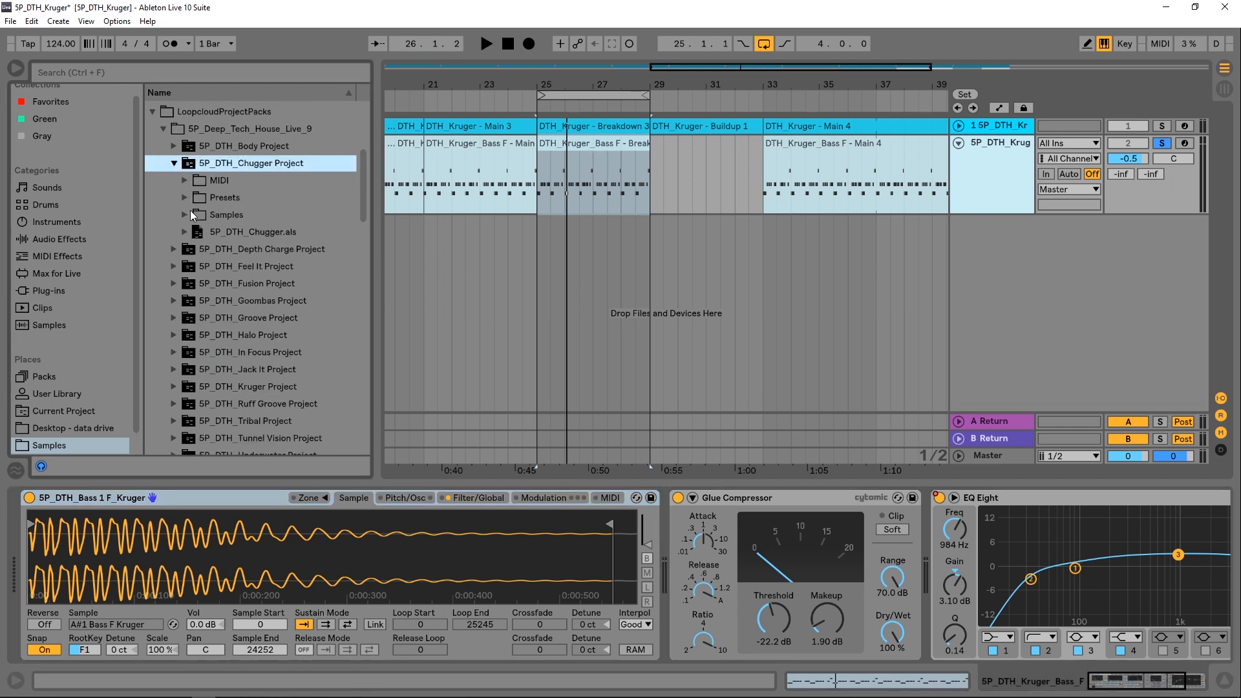
pyautogui.click(185, 214)
pyautogui.click(196, 232)
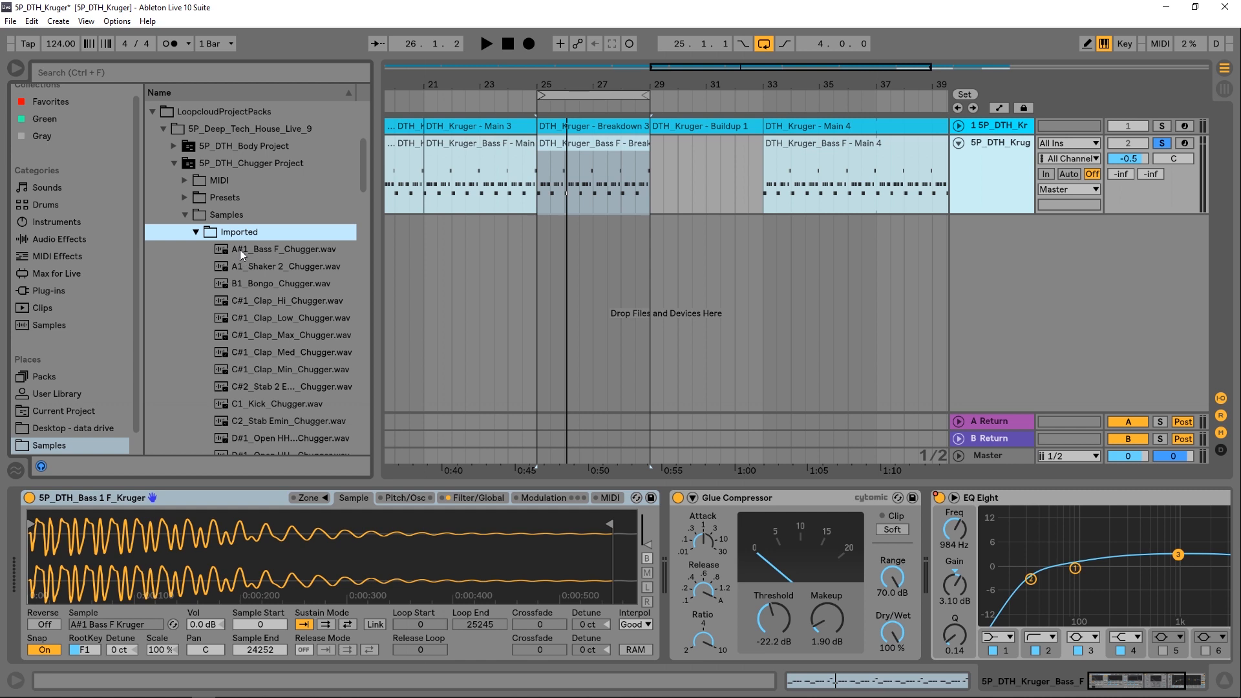
pyautogui.click(276, 247)
pyautogui.moveTo(252, 249); pyautogui.dragTo(265, 528)
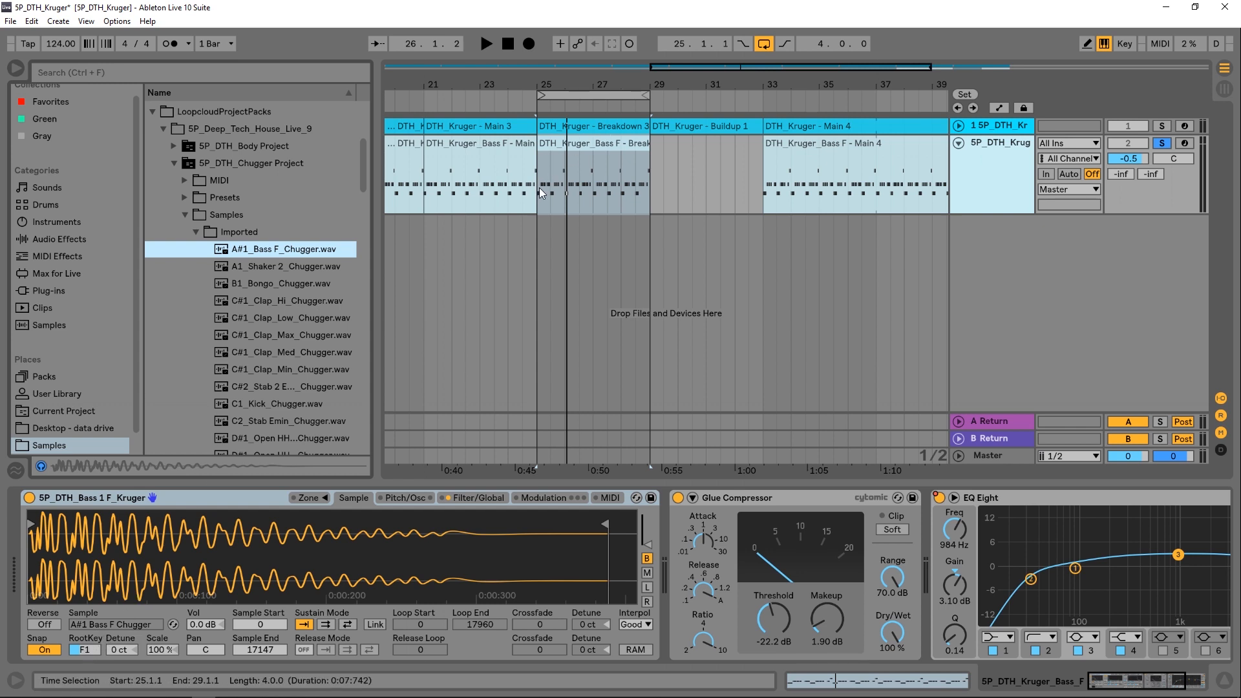
# - Audition the new bass sample, unsolo the bass track and listen to it with the drums in a four-bar loop from bar 33
pyautogui.press('space')
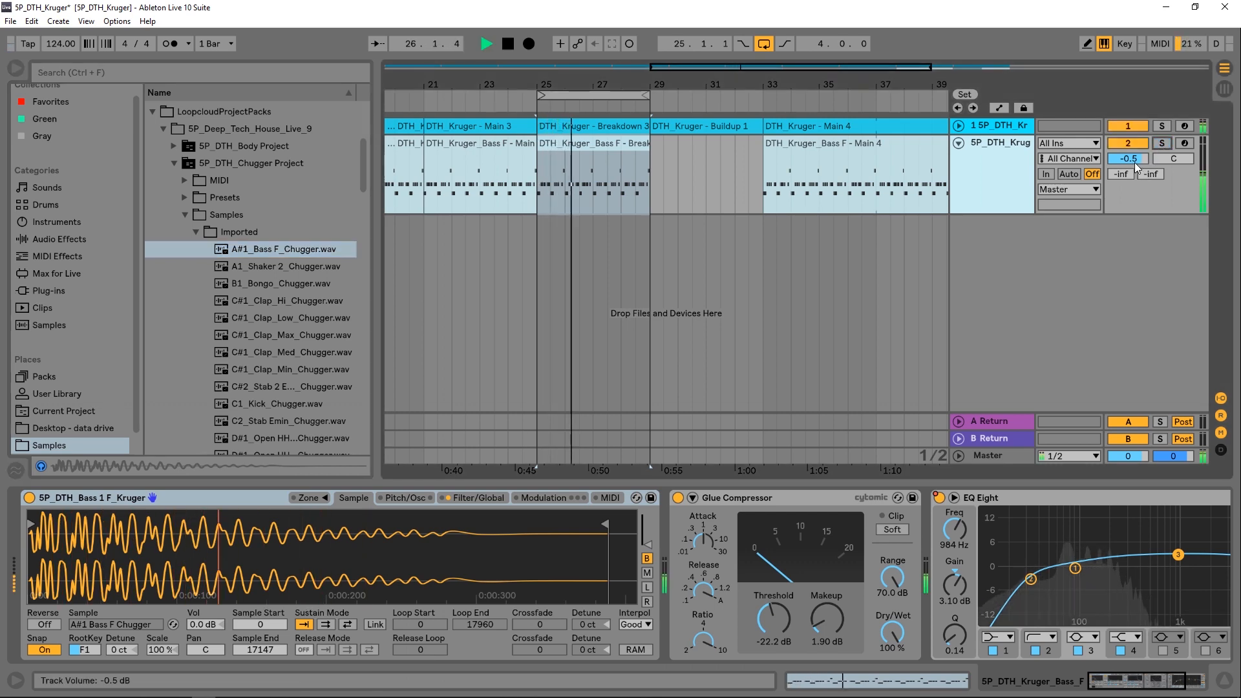
pyautogui.moveTo(616, 85); pyautogui.dragTo(692, 99)
pyautogui.click(676, 107)
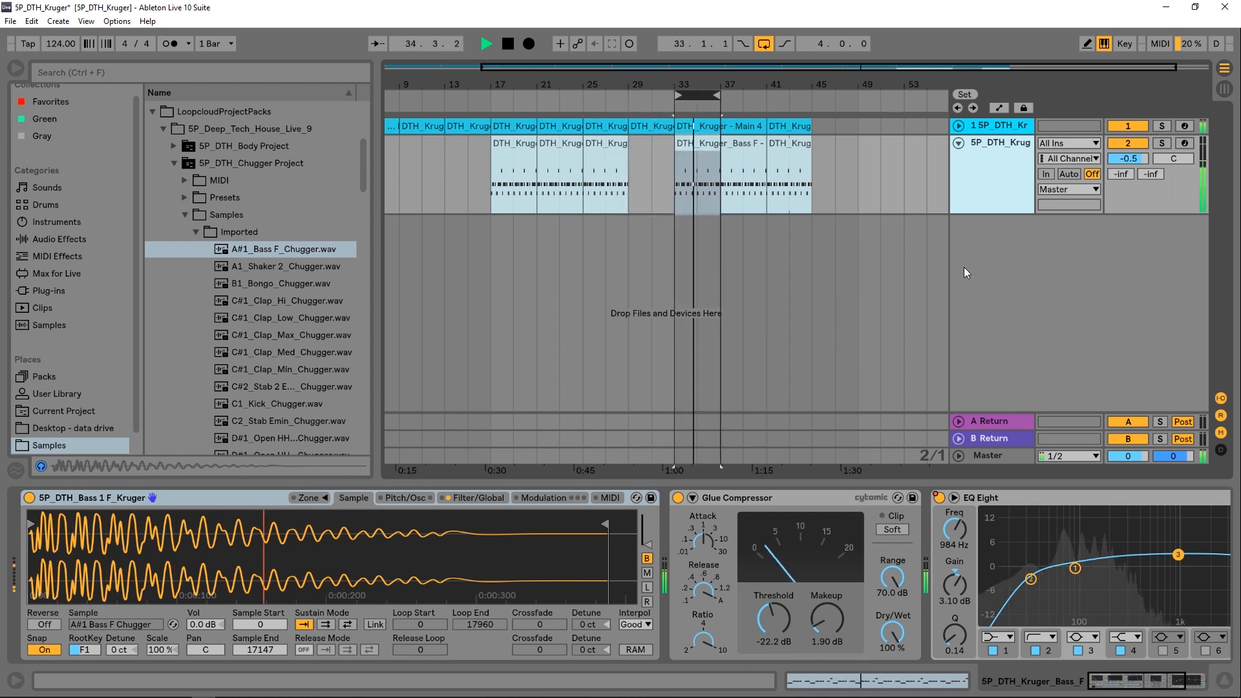
pyautogui.press('space')
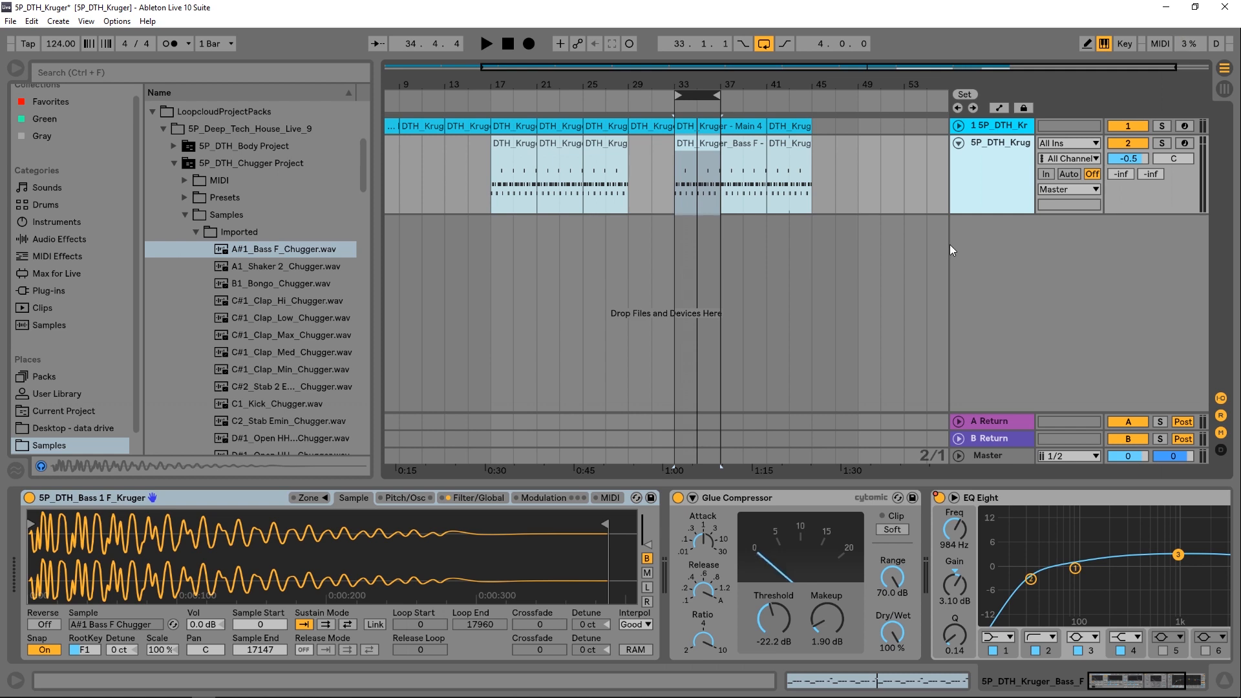
# - Set the arrangement loop to eight bars from 9.1.1 across Breakdown 1 and Buildup 2, and unfold the drum track
pyautogui.moveTo(689, 99); pyautogui.dragTo(411, 117)
pyautogui.click(959, 126)
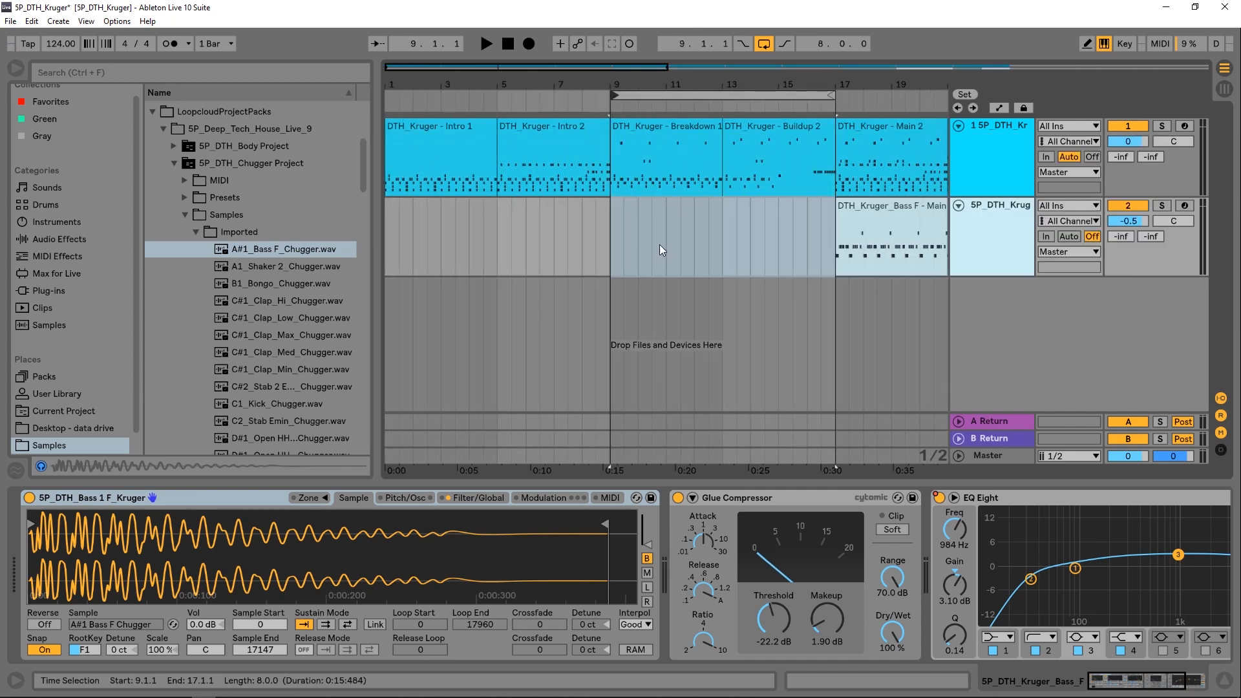
# - Search the Samples library for sfx and open the STP2_Downlifters folder in the Singomakers Tropical Pop 2 pack
pyautogui.click(164, 130)
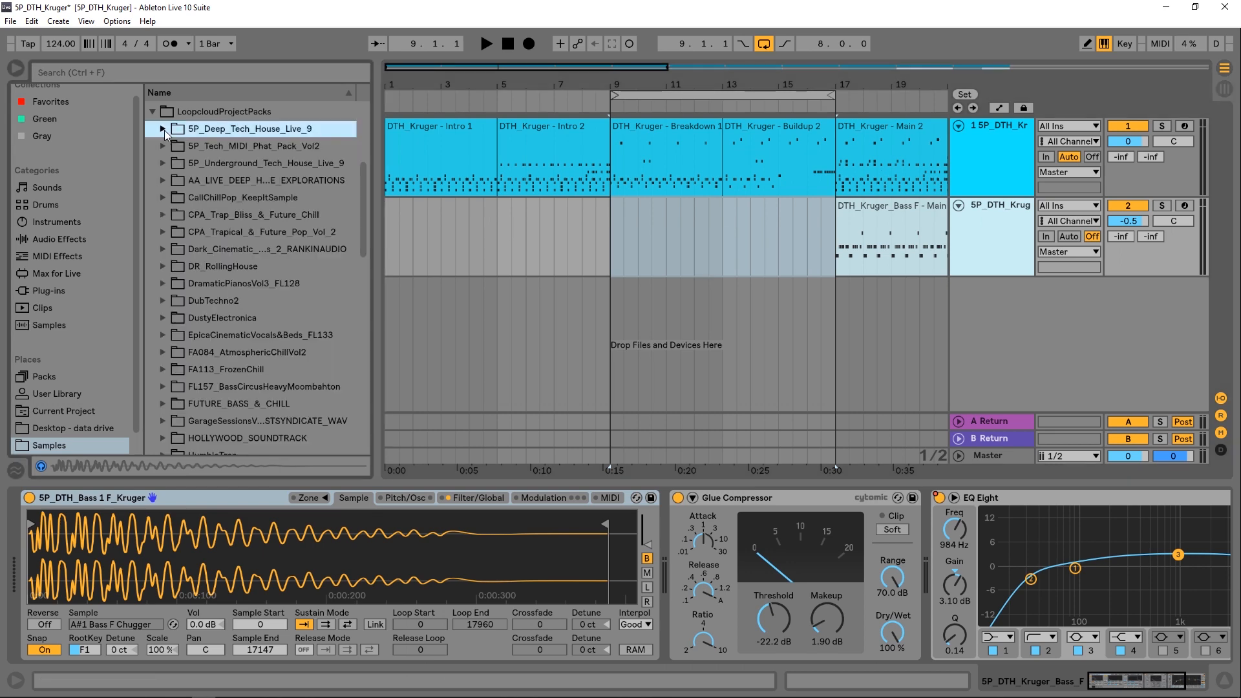
pyautogui.scroll(-3, 197, 311)
pyautogui.scroll(-2, 196, 312)
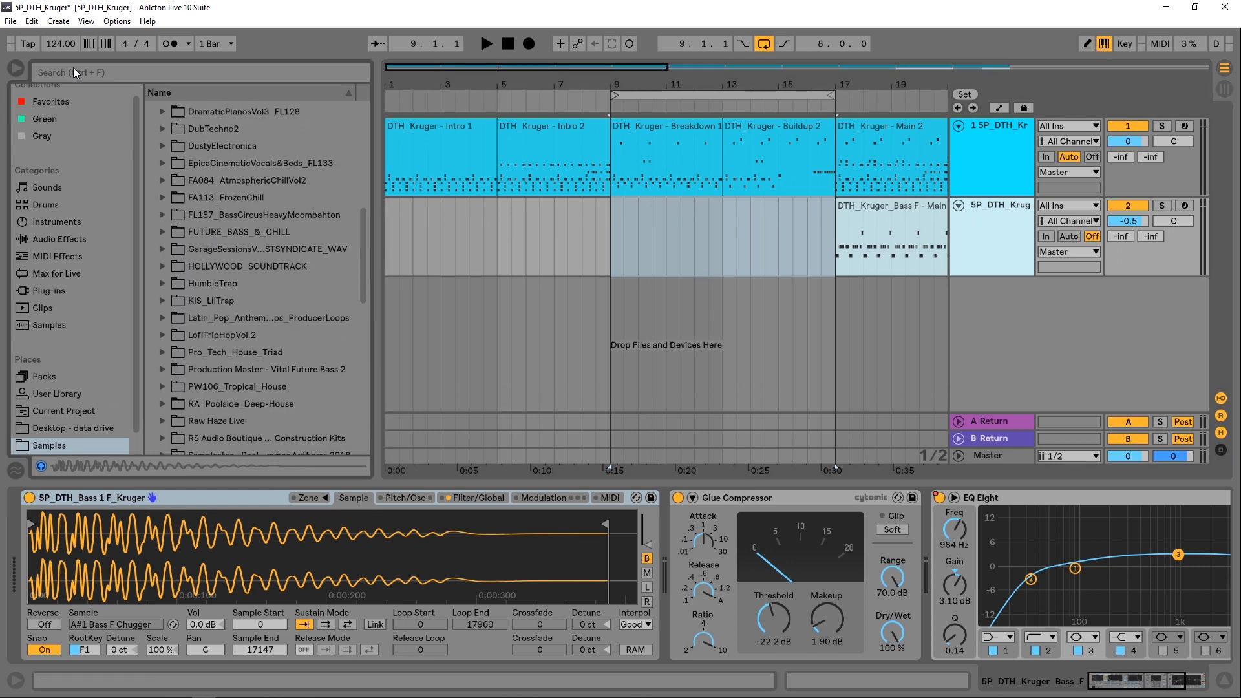
pyautogui.click(72, 66)
pyautogui.write('sfx')
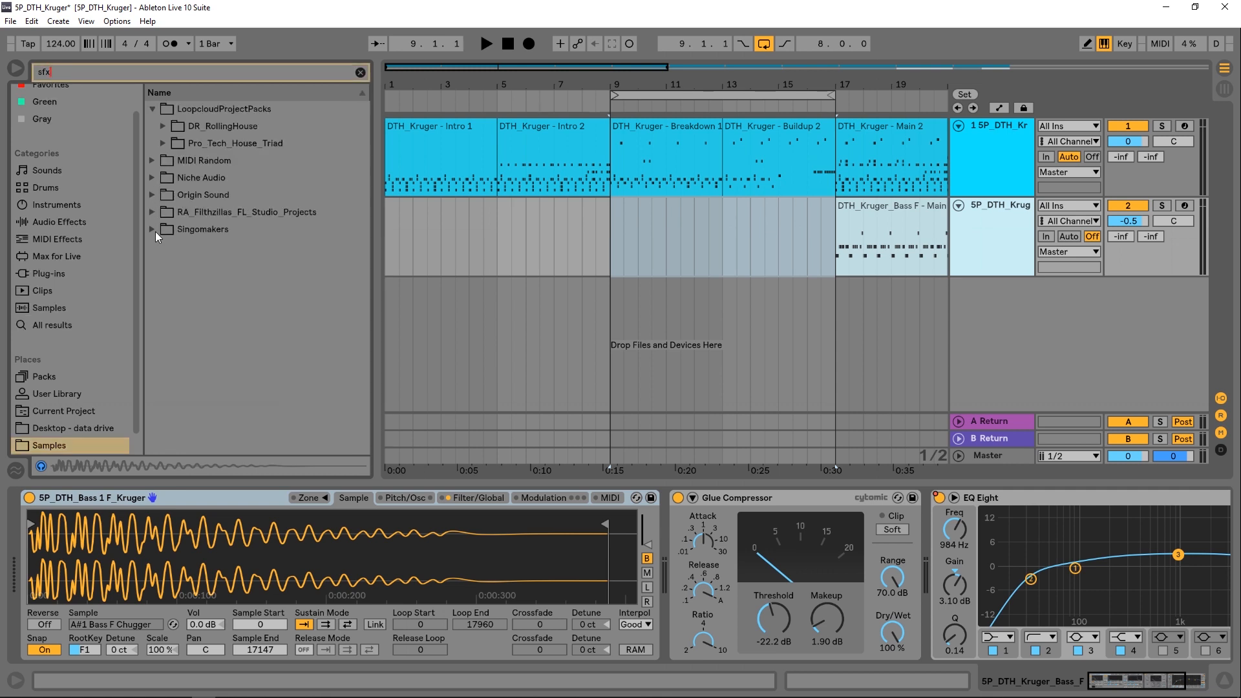
pyautogui.click(156, 230)
pyautogui.click(164, 213)
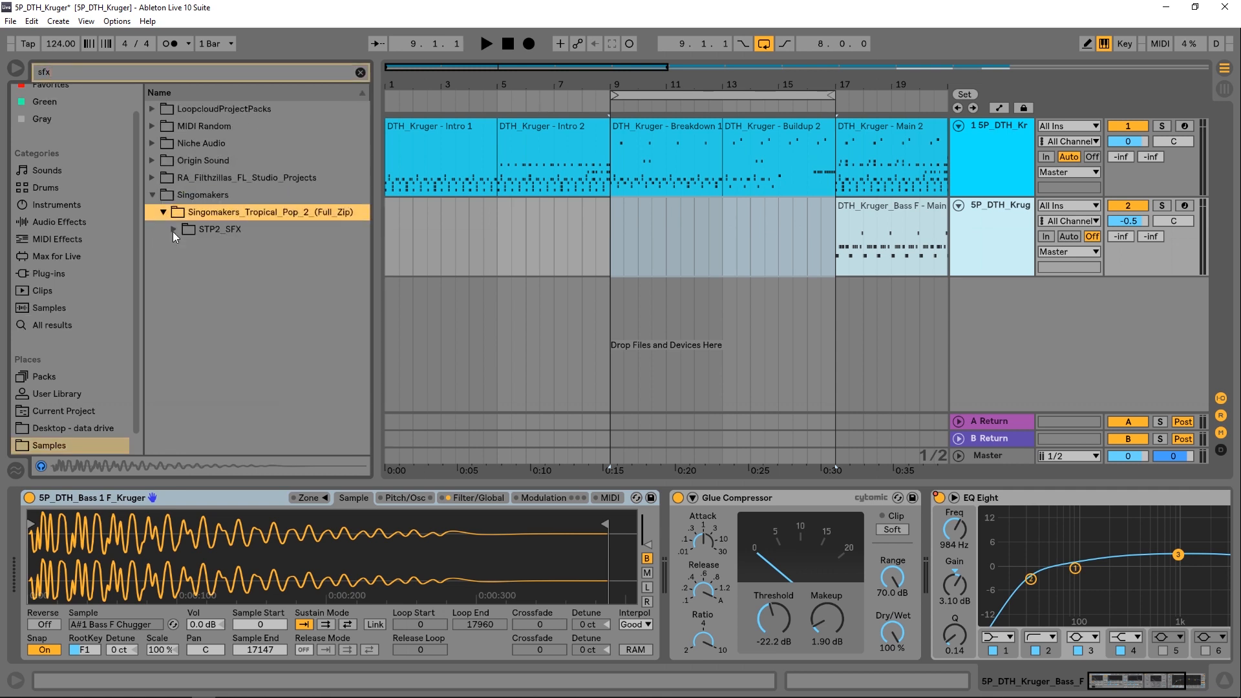
pyautogui.click(173, 230)
pyautogui.click(184, 252)
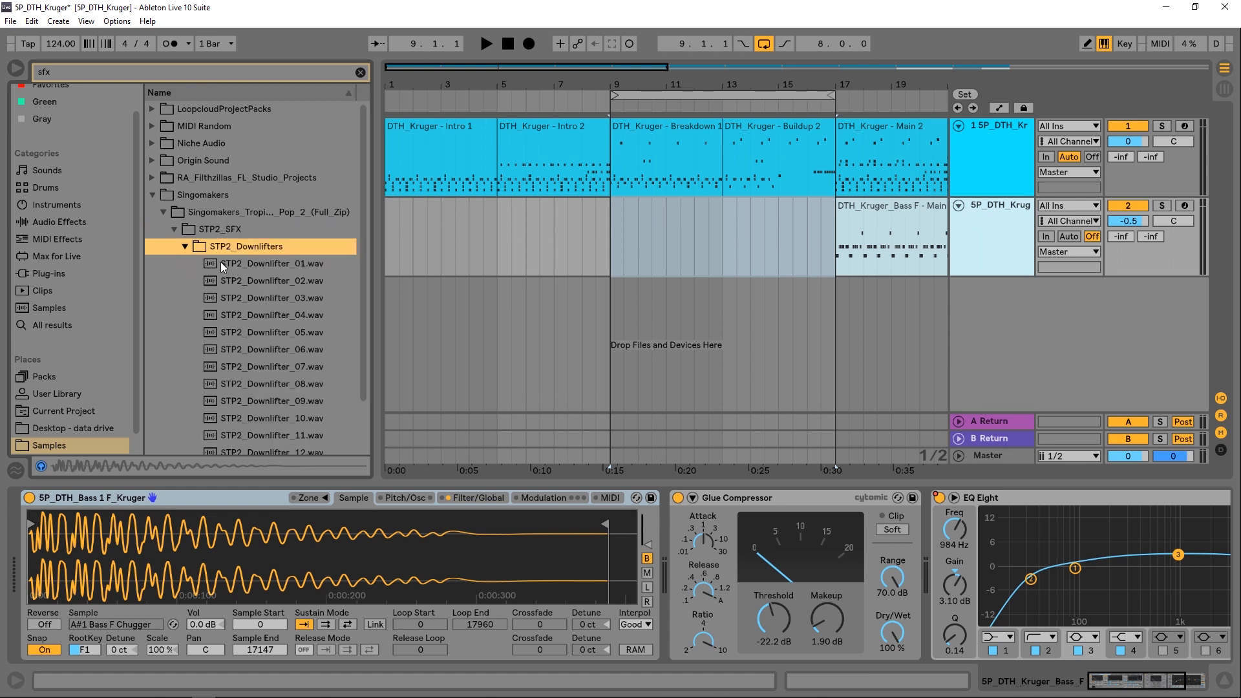
# - Audition the STP2_Downlifter samples from 01 through 10
pyautogui.click(242, 263)
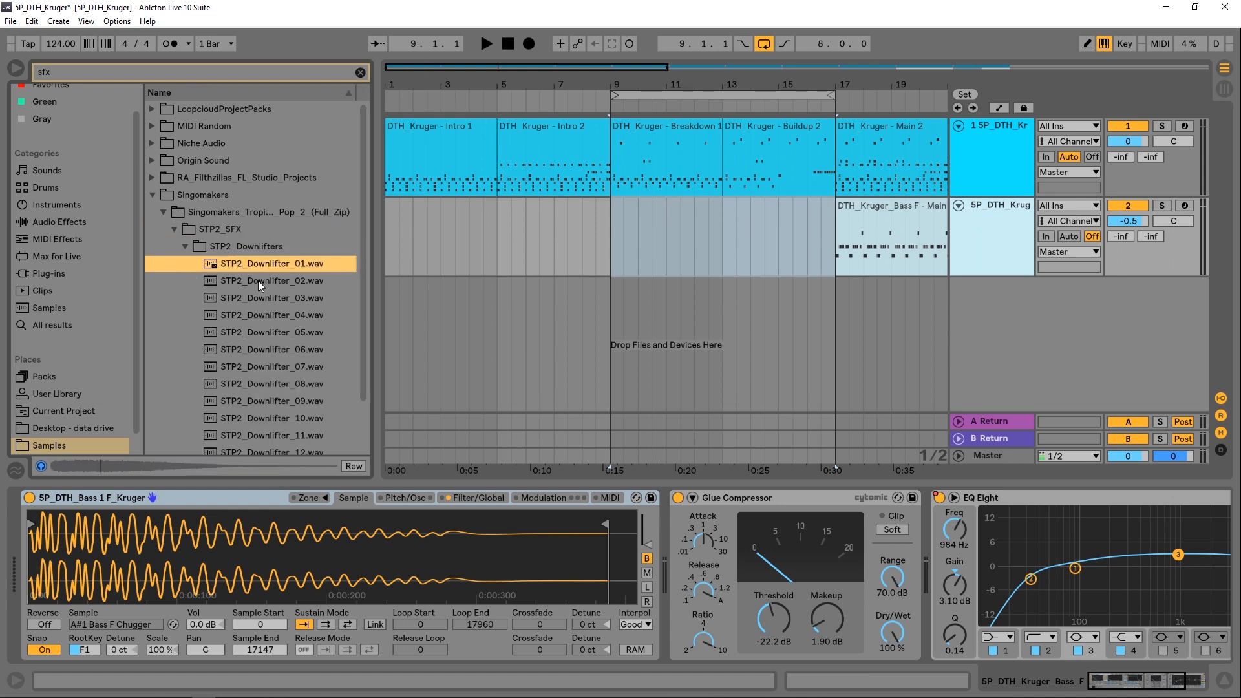
pyautogui.click(258, 280)
pyautogui.click(305, 313)
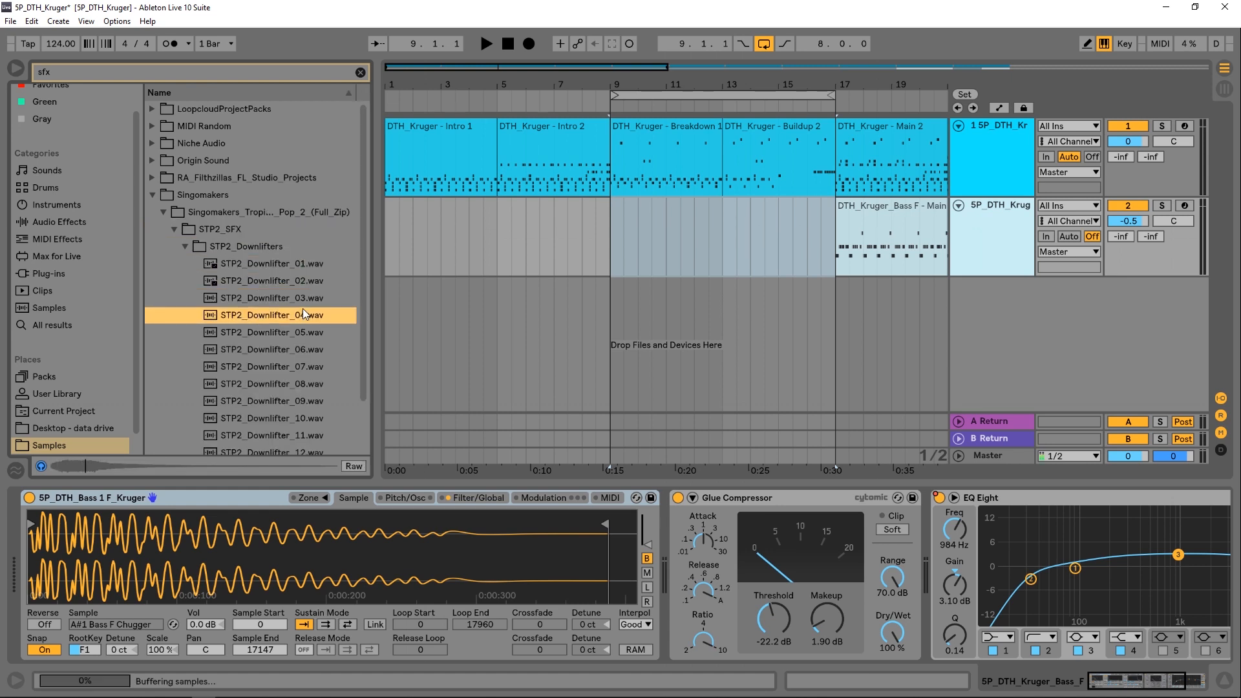
pyautogui.scroll(-3, 282, 322)
pyautogui.click(282, 325)
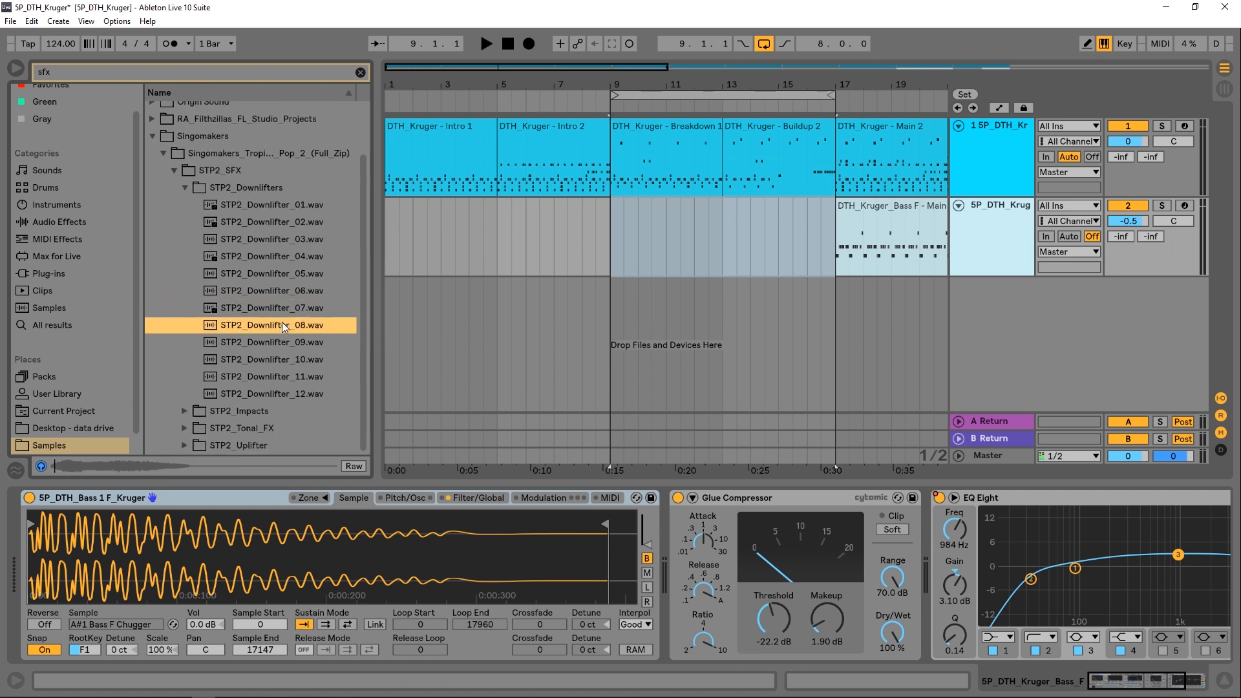
pyautogui.click(274, 343)
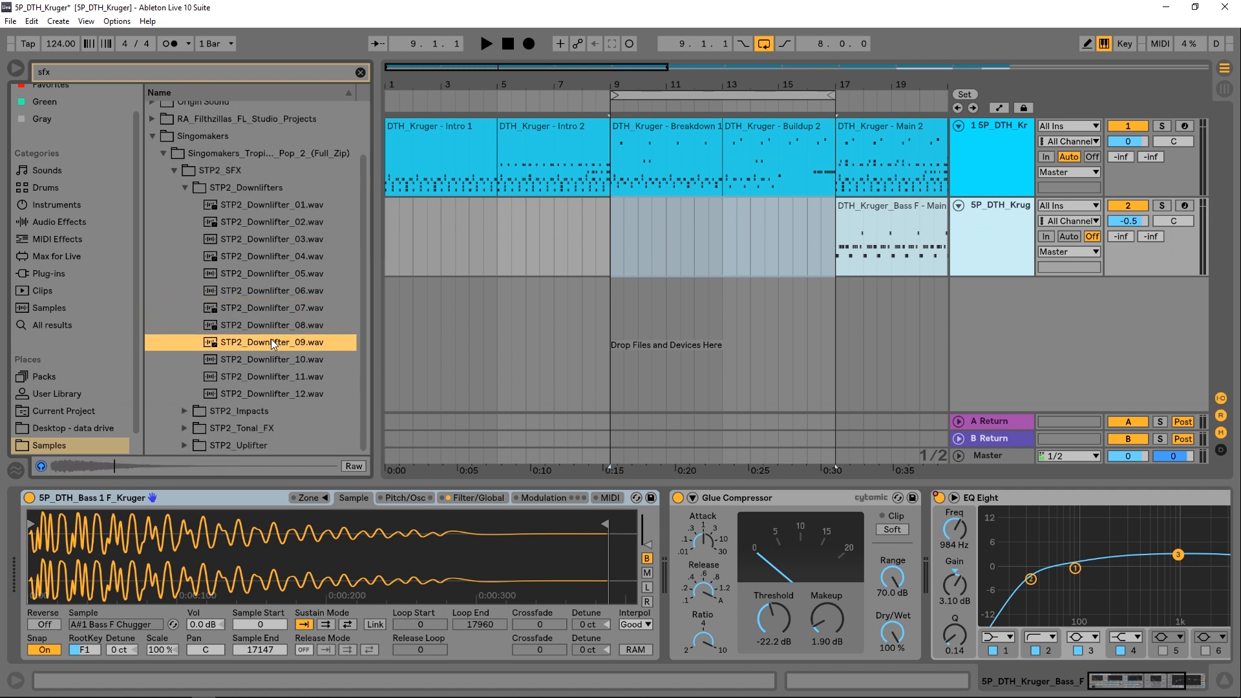
pyautogui.click(260, 360)
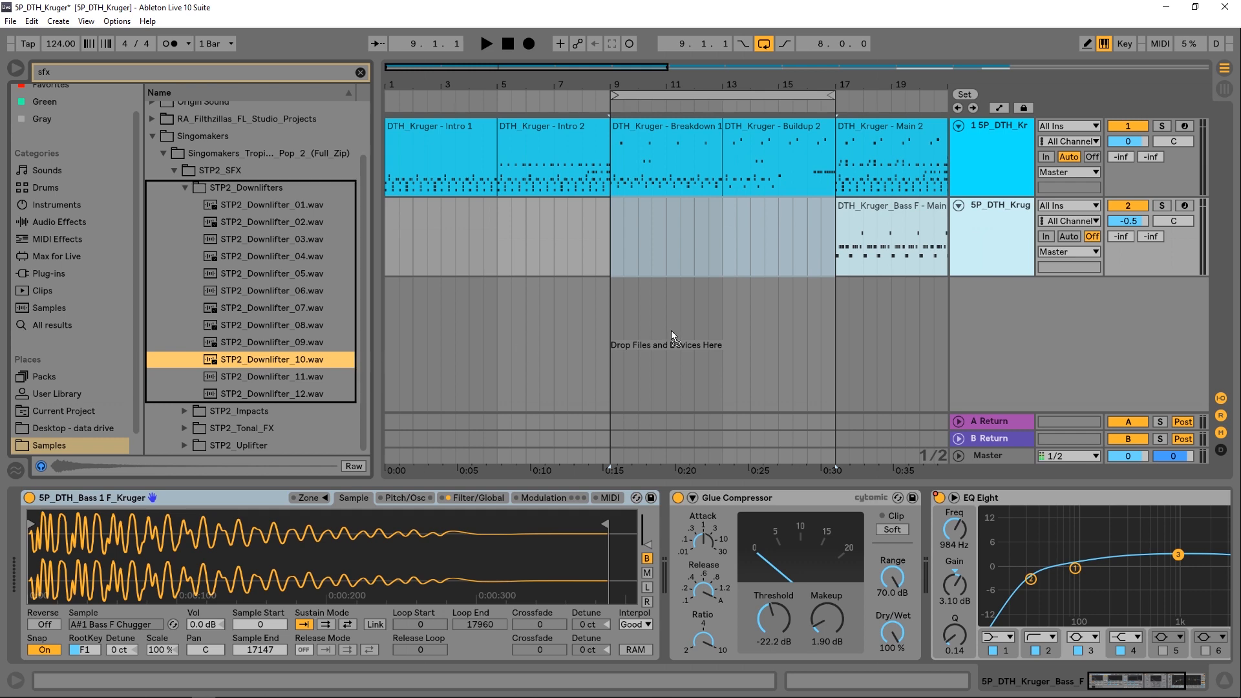
# - Place STP2_Downlifter_10.wav on a new audio track and shift the clip to start slightly before bar 9
pyautogui.moveTo(671, 331); pyautogui.dragTo(625, 288)
pyautogui.moveTo(604, 86); pyautogui.dragTo(603, 194)
pyautogui.moveTo(930, 291); pyautogui.dragTo(708, 292)
pyautogui.moveTo(709, 87); pyautogui.dragTo(709, 133)
pyautogui.moveTo(739, 290); pyautogui.dragTo(719, 293)
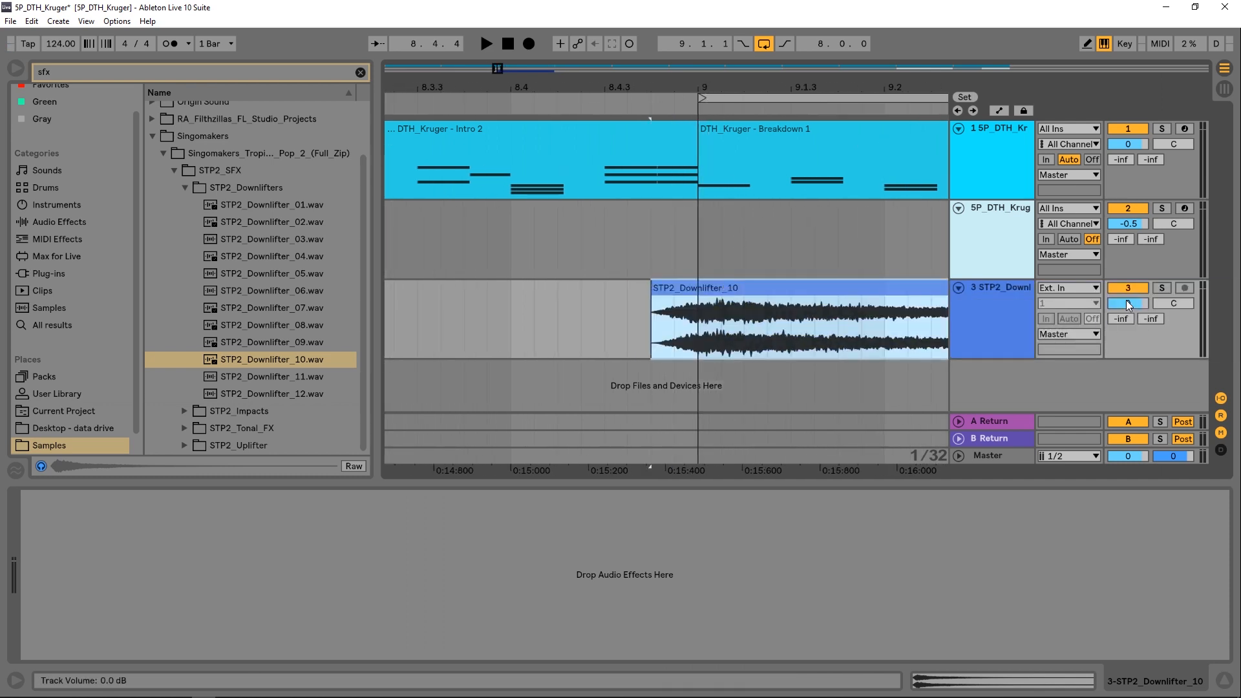
# - Lower the downlifter track's volume to -15.5 dB and play from just before bar 9 to hear it enter Breakdown 1
pyautogui.moveTo(1132, 311); pyautogui.dragTo(1133, 343)
pyautogui.click(611, 105)
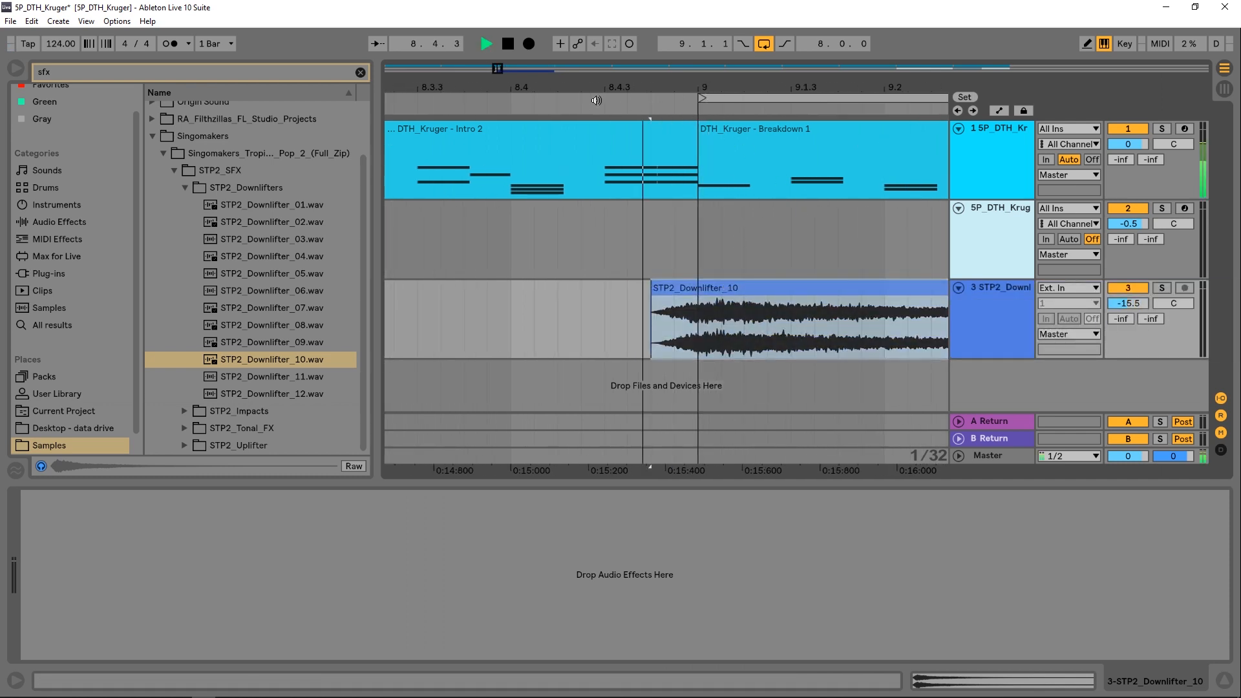
pyautogui.moveTo(664, 87); pyautogui.dragTo(664, 19)
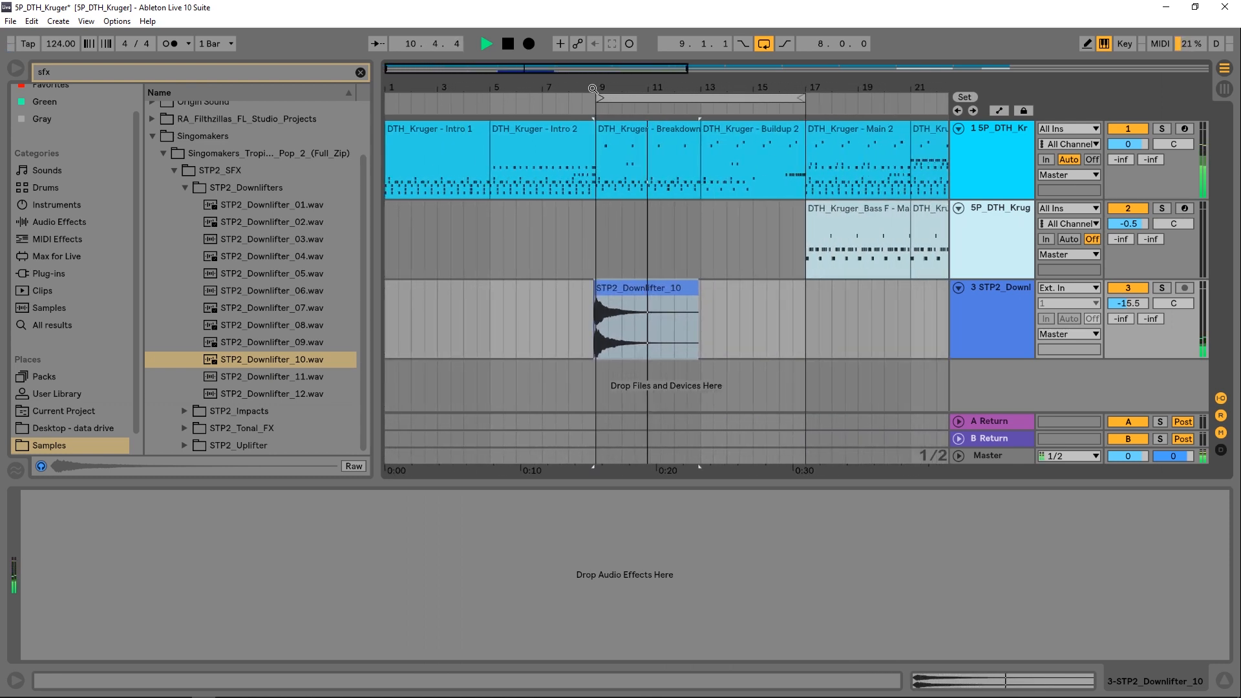
pyautogui.press('space')
# - Close the downlifters folder and place STP2_Impact_01.wav from STP2_Impacts on a new audio track at bar 9
pyautogui.click(180, 193)
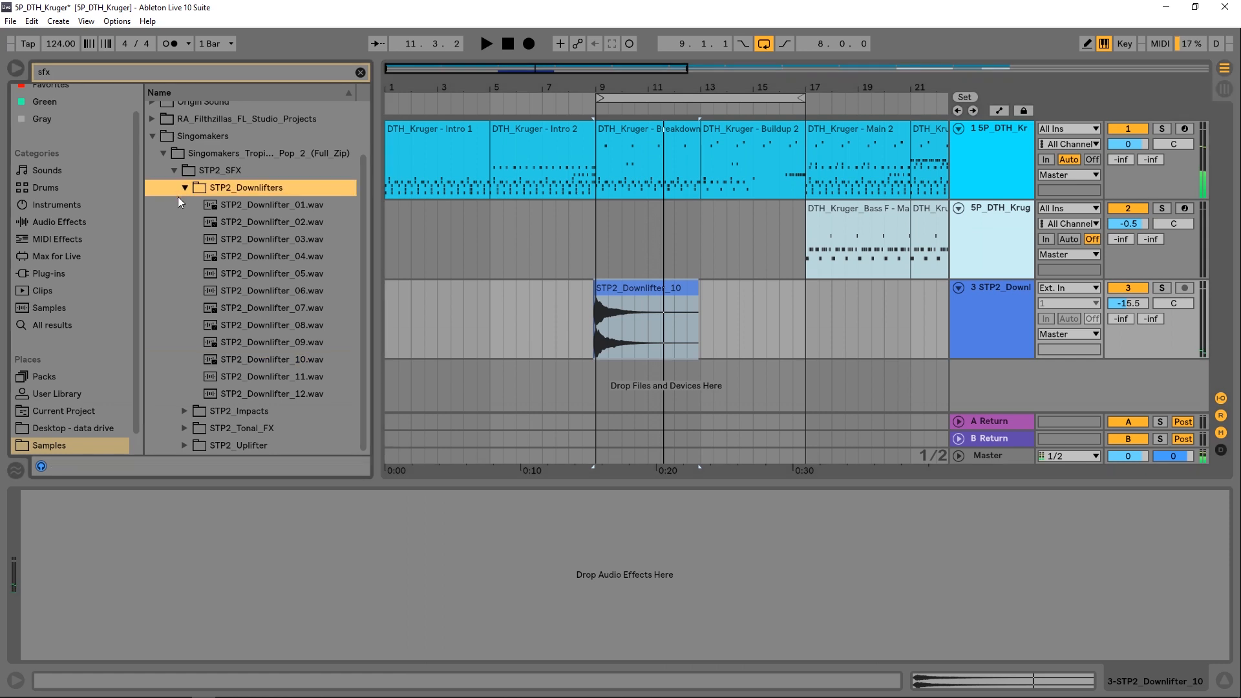
pyautogui.click(183, 186)
pyautogui.click(184, 271)
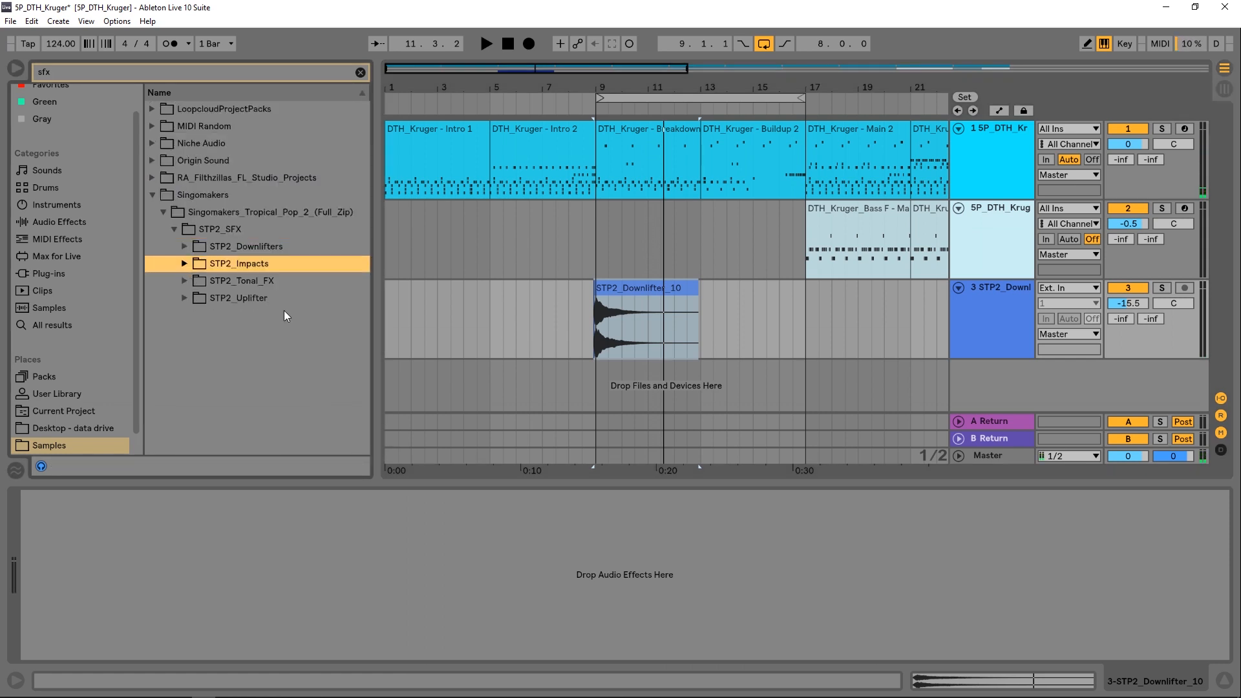
pyautogui.press('Right')
pyautogui.press('Down')
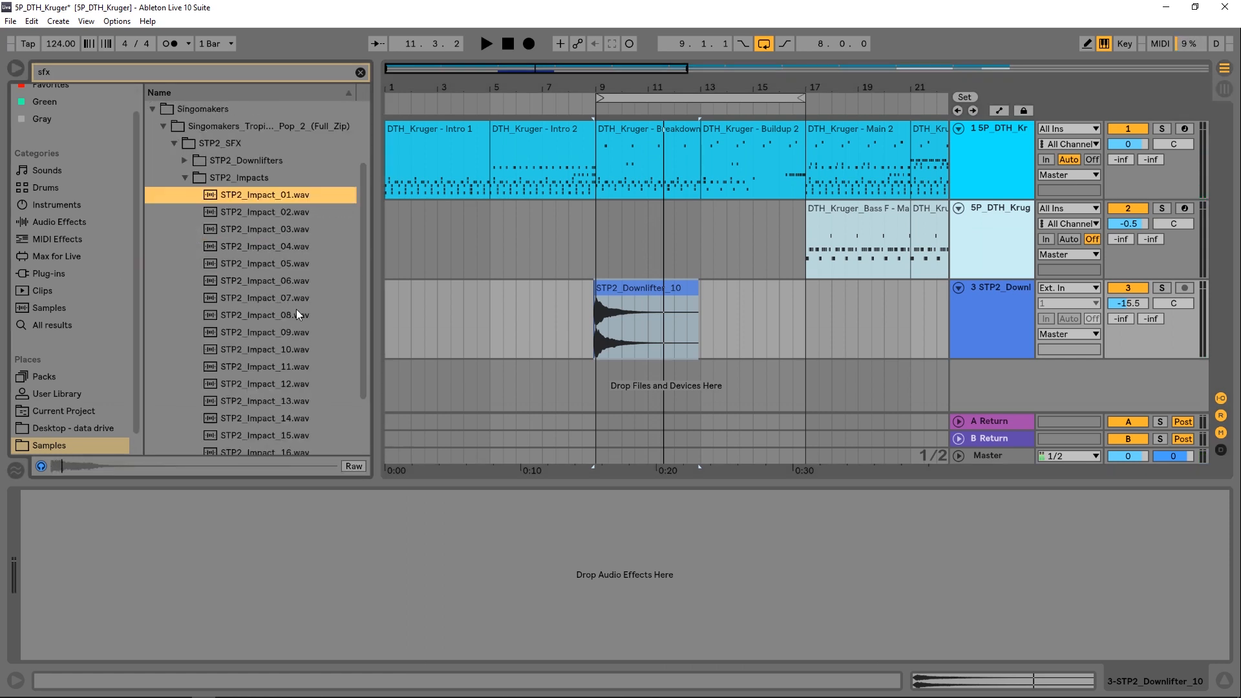
pyautogui.moveTo(253, 192); pyautogui.dragTo(595, 384)
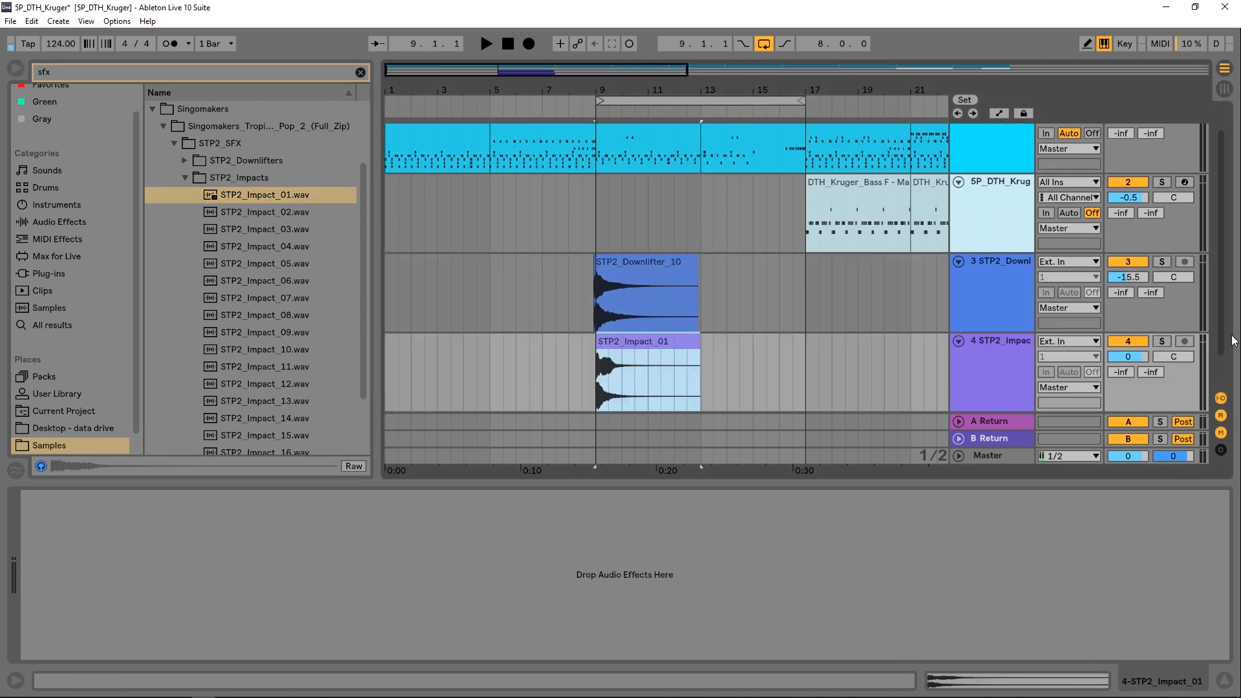
# - Lower the impact track's volume to -13.9 dB and play the hit at the start of Breakdown 1
pyautogui.moveTo(1122, 356); pyautogui.dragTo(1122, 389)
pyautogui.press('space')
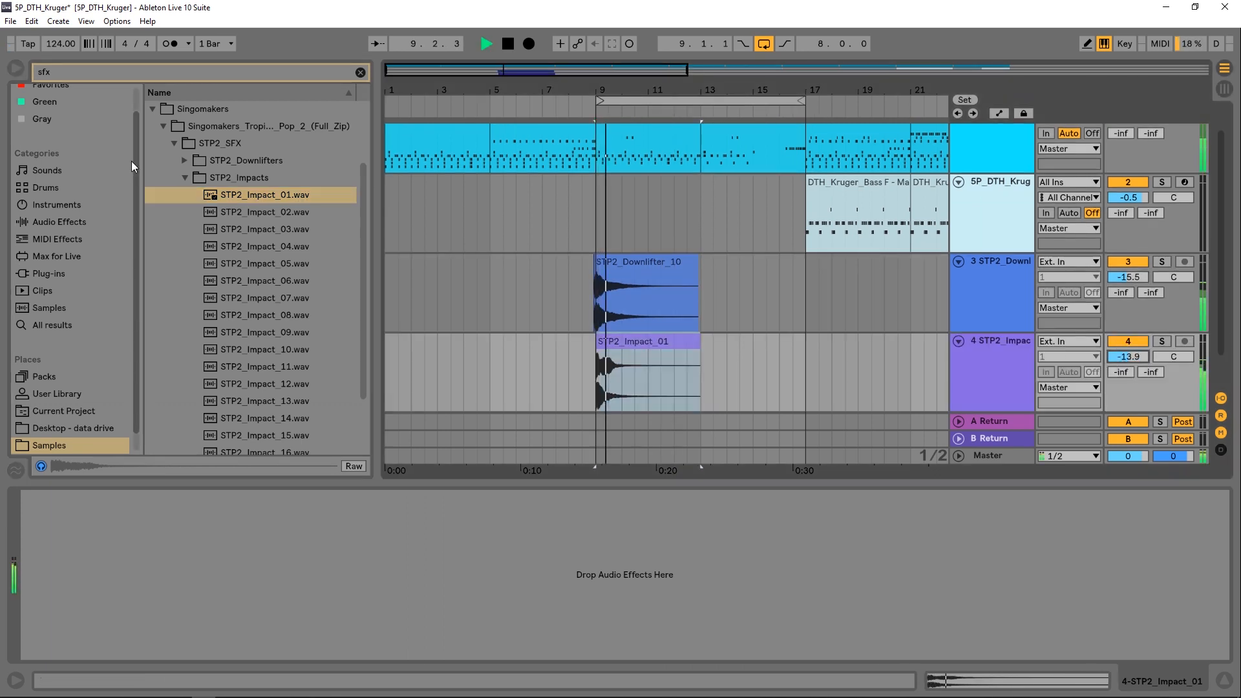
pyautogui.press('space')
# - Audition STP2_Impact_05.wav, replace the impact clip at bar 9 with it and play the result
pyautogui.click(281, 263)
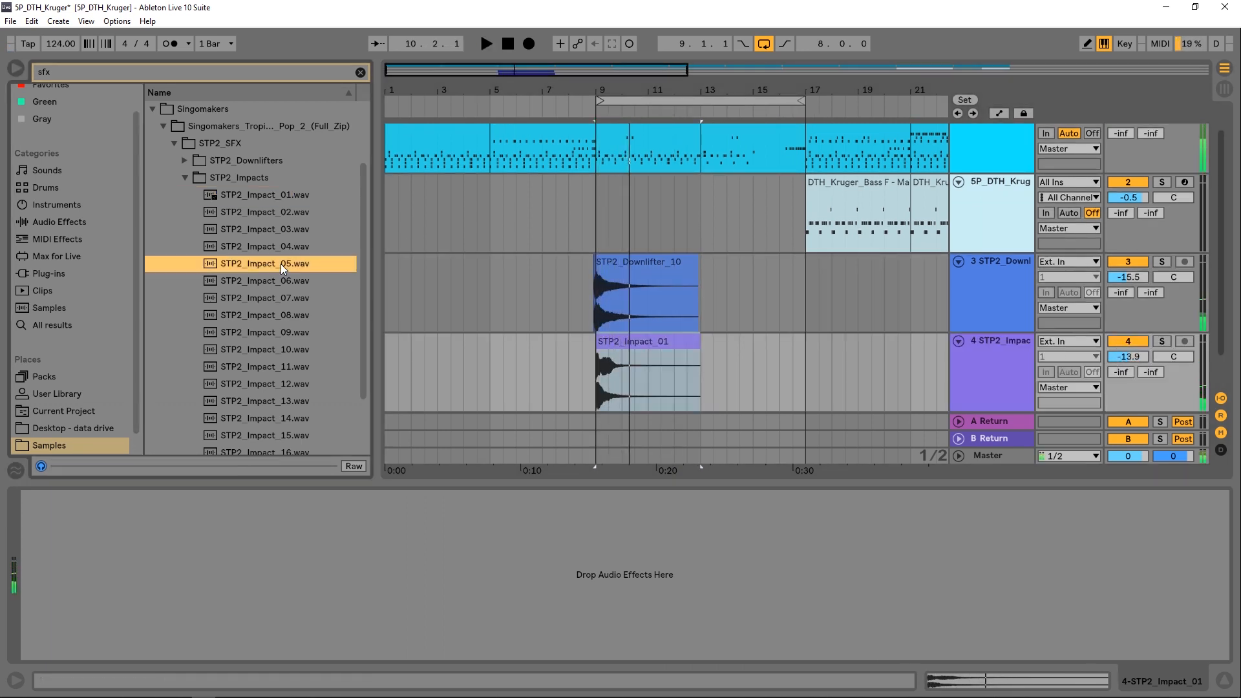
pyautogui.moveTo(239, 266); pyautogui.dragTo(597, 371)
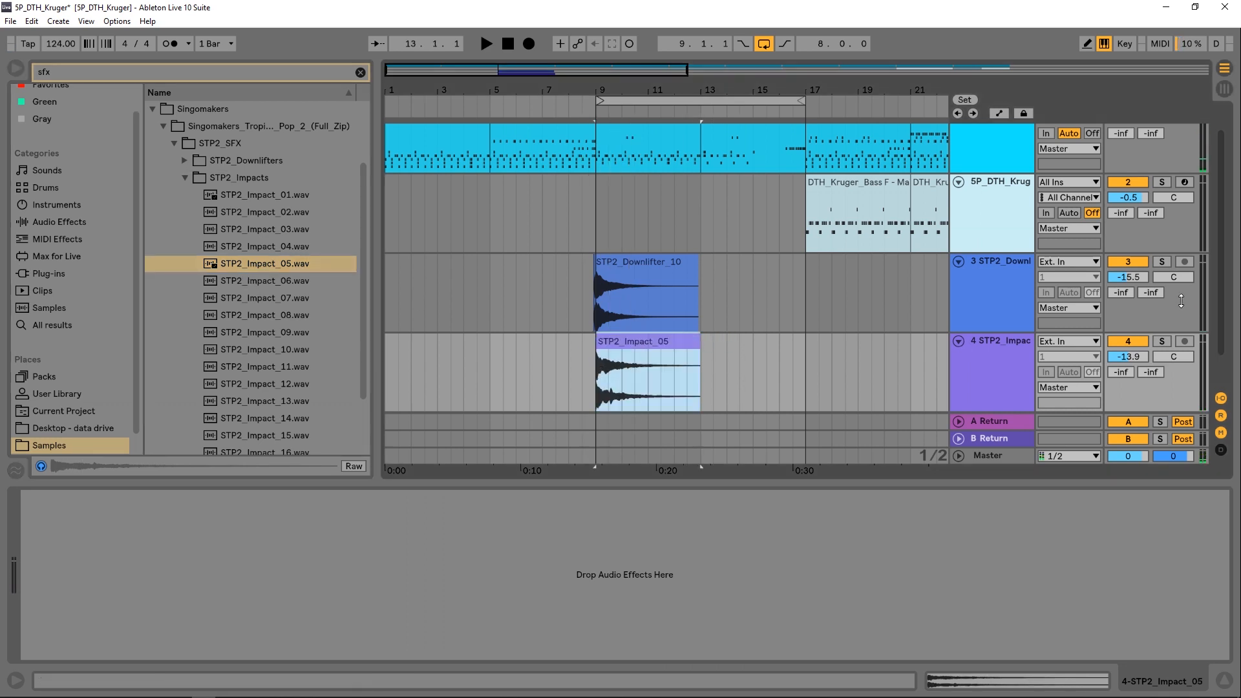
pyautogui.press('space')
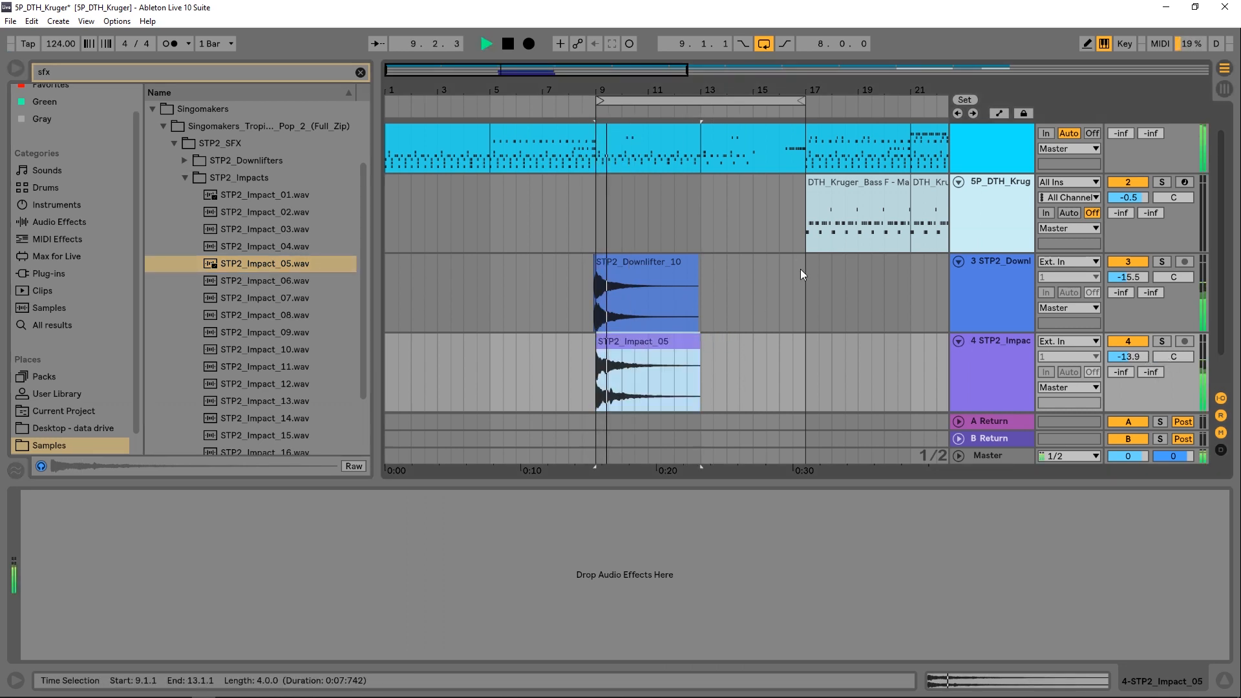
# - Audition samples in the STP2_Uplifter folder and place STP2_Uplifter_06.wav on a new audio track at bar 13
pyautogui.scroll(-1, 805, 309)
pyautogui.click(185, 177)
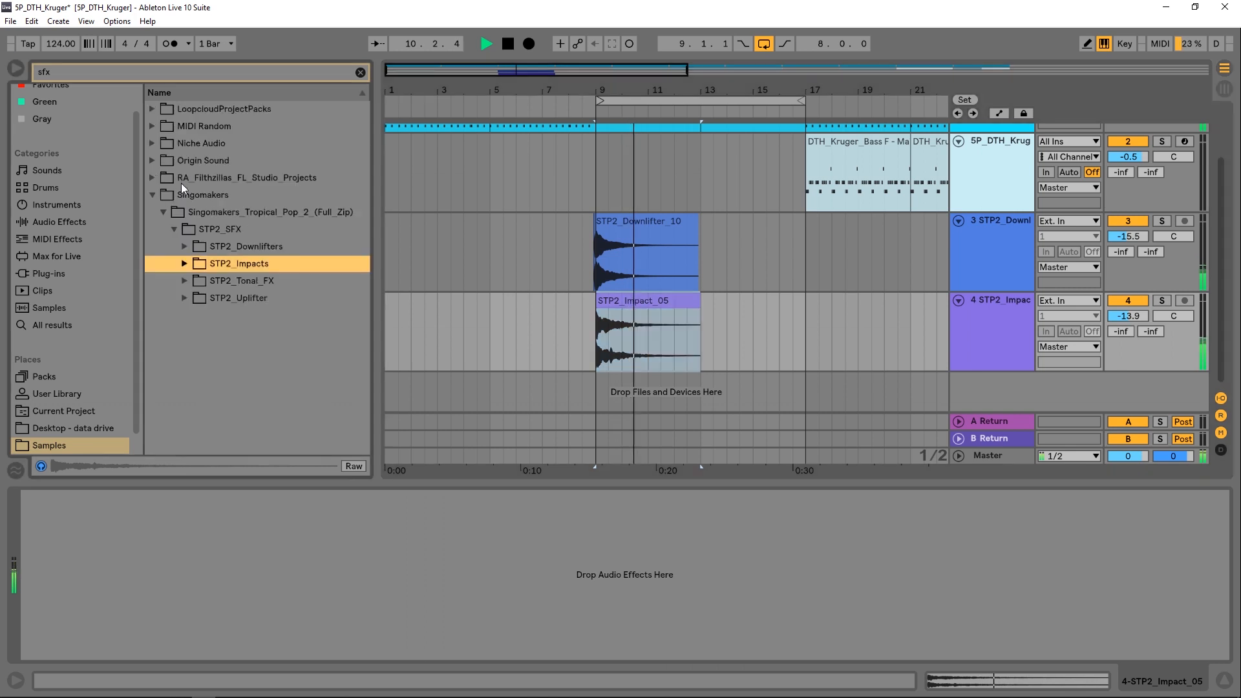
pyautogui.click(184, 300)
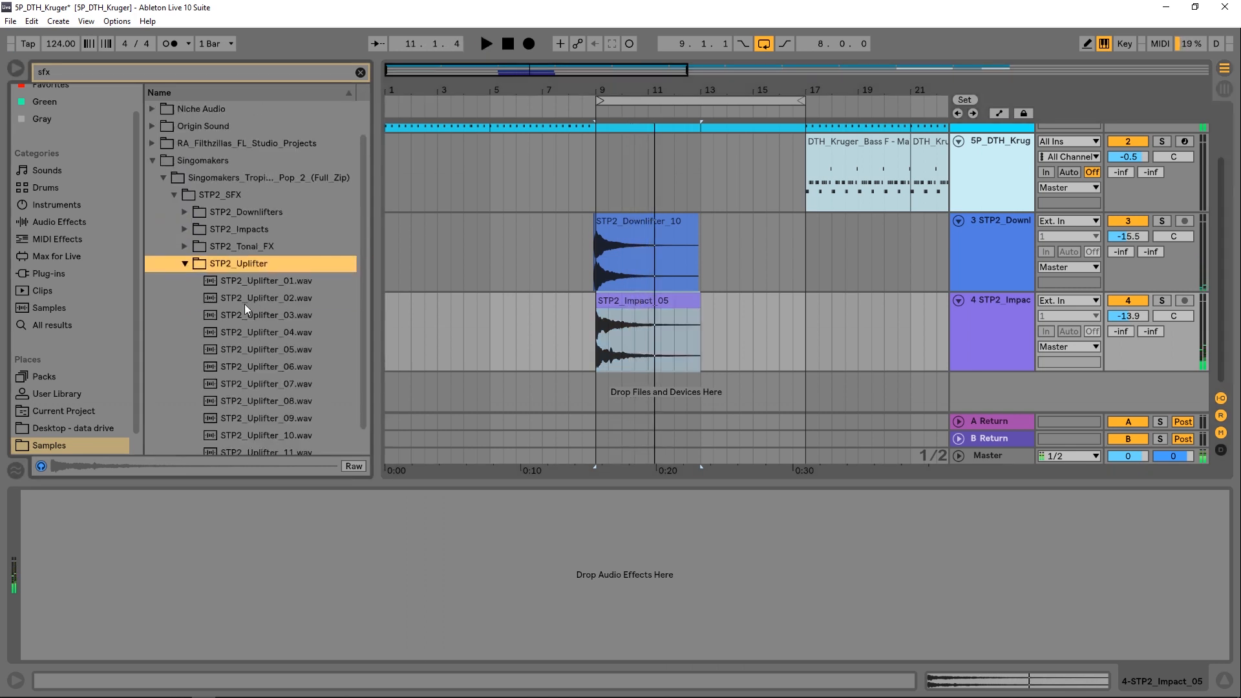
pyautogui.click(228, 274)
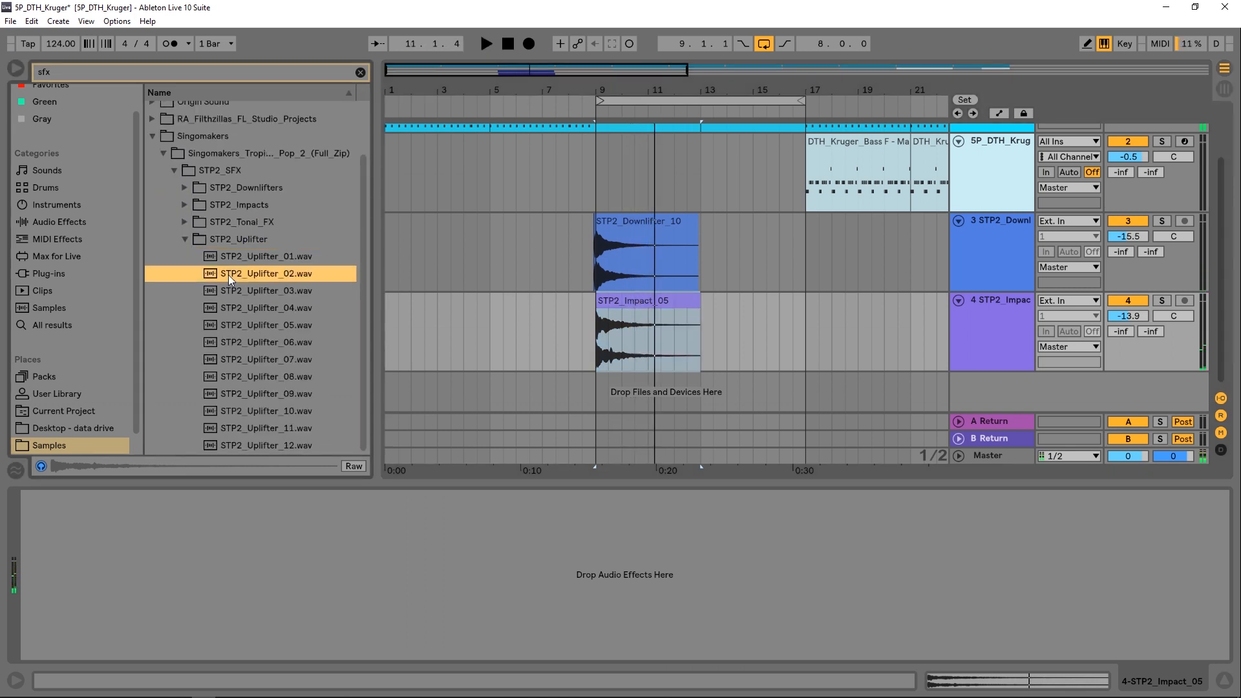
pyautogui.click(289, 344)
pyautogui.moveTo(264, 343); pyautogui.dragTo(769, 388)
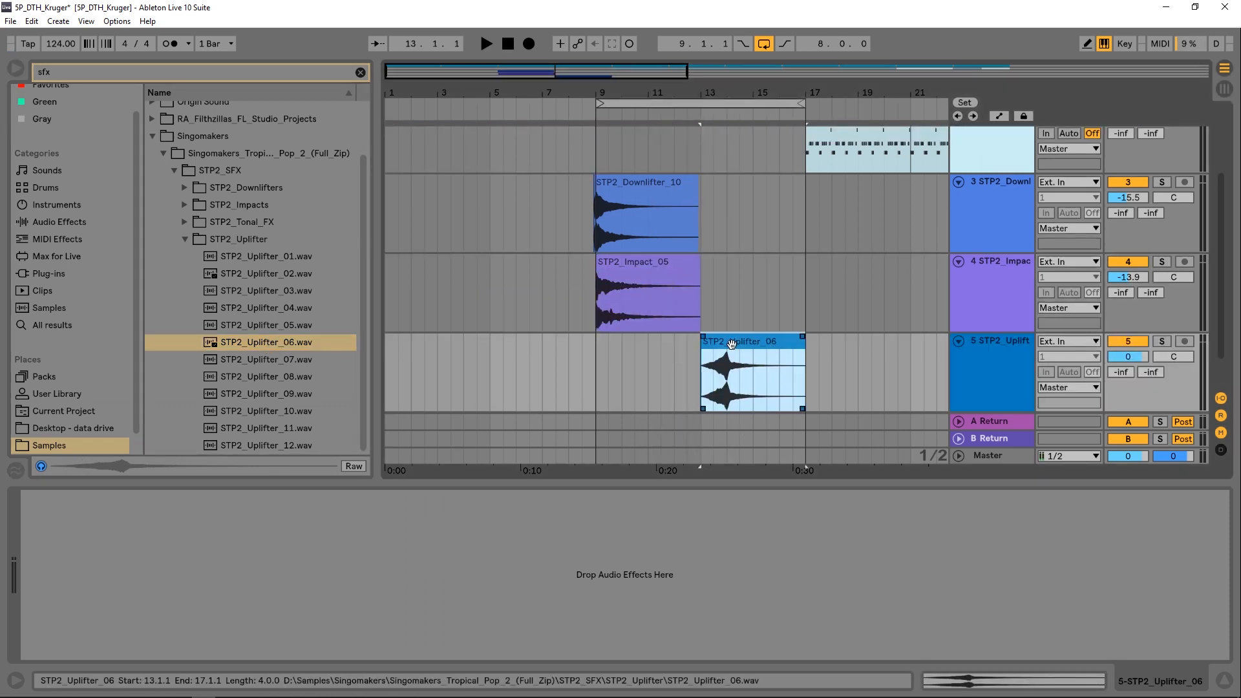
# - Turn off warping for the uplifter clip and move it to start at 15.4.3 so its peak lands on bar 17
pyautogui.doubleClick(731, 344)
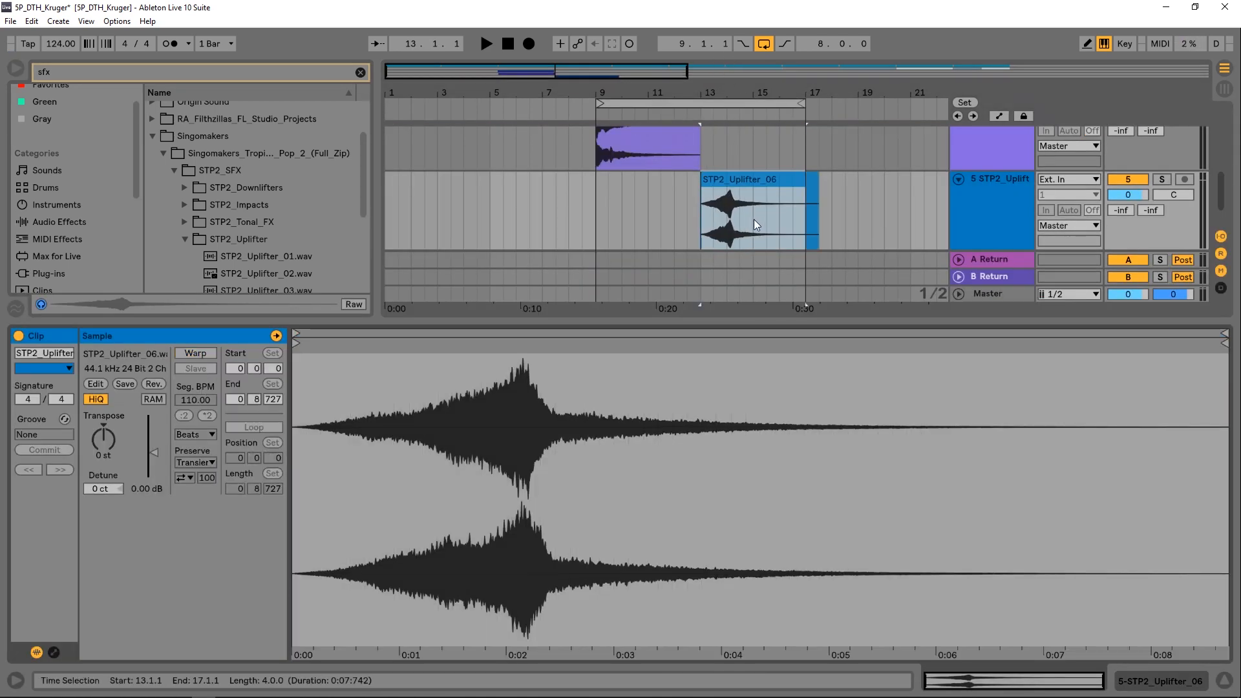
pyautogui.moveTo(736, 215); pyautogui.dragTo(837, 217)
pyautogui.scroll(6, 796, 216)
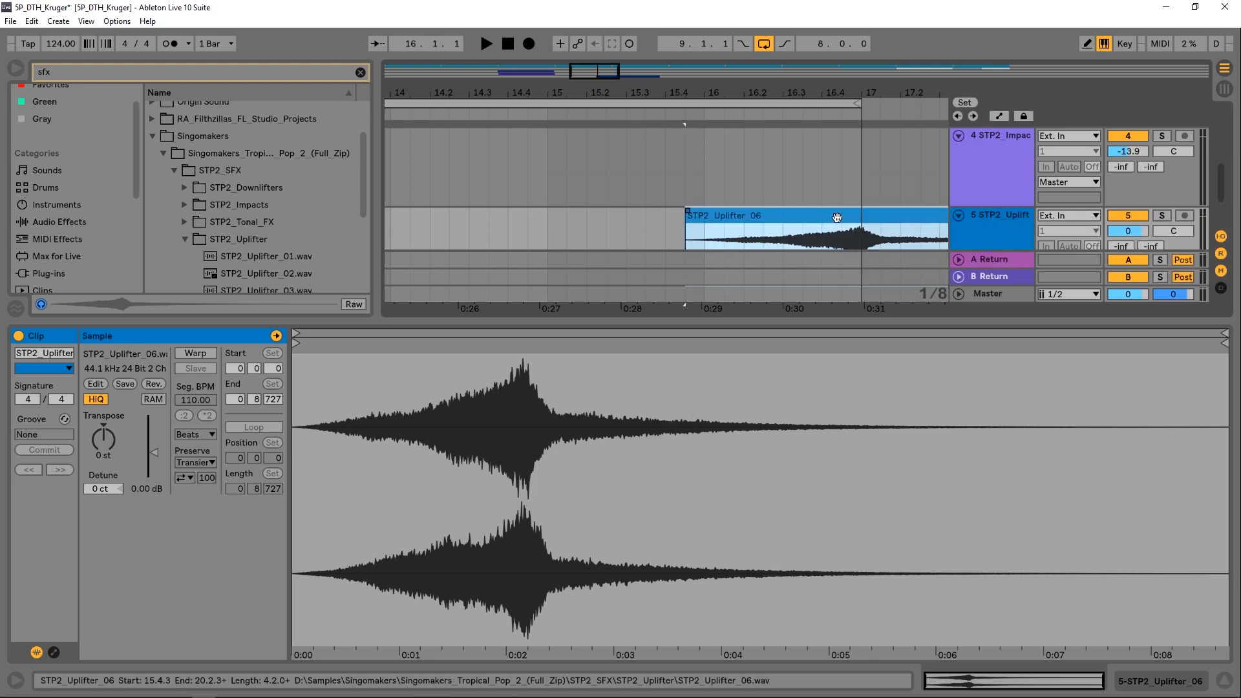
# - Add a fade-in to the uplifter clip that extends from its start to just before bar 17
pyautogui.moveTo(1059, 322); pyautogui.dragTo(1071, 457)
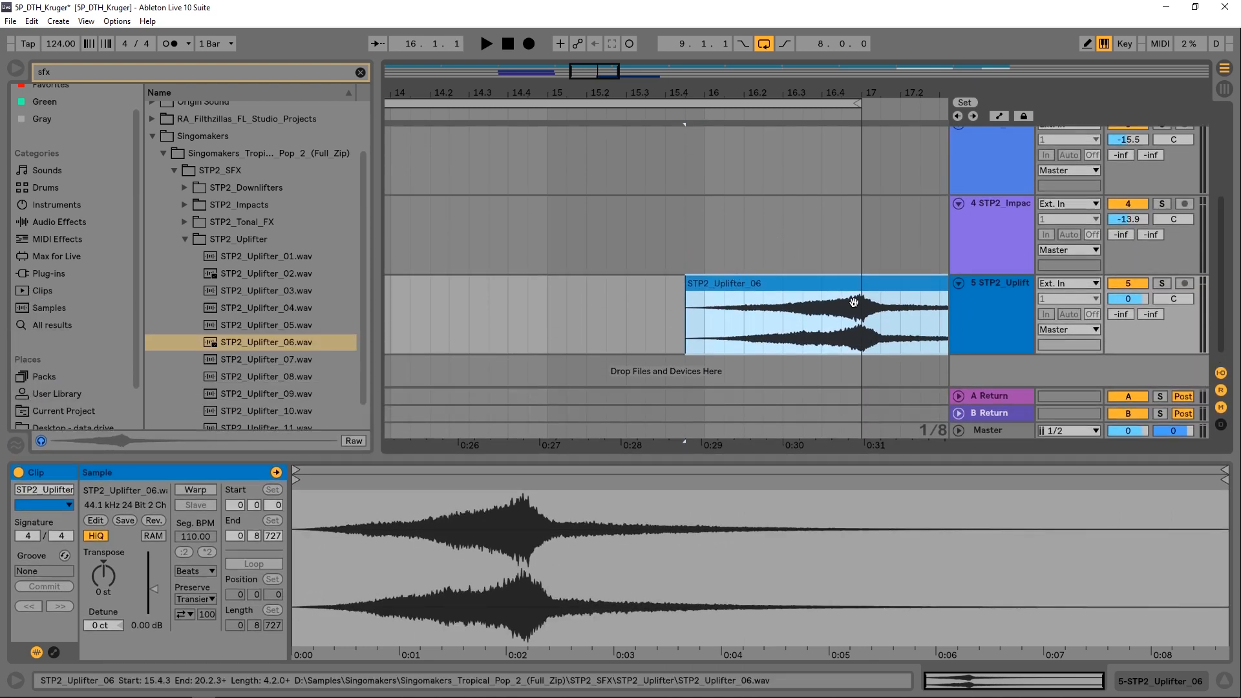
pyautogui.moveTo(689, 281); pyautogui.dragTo(812, 232)
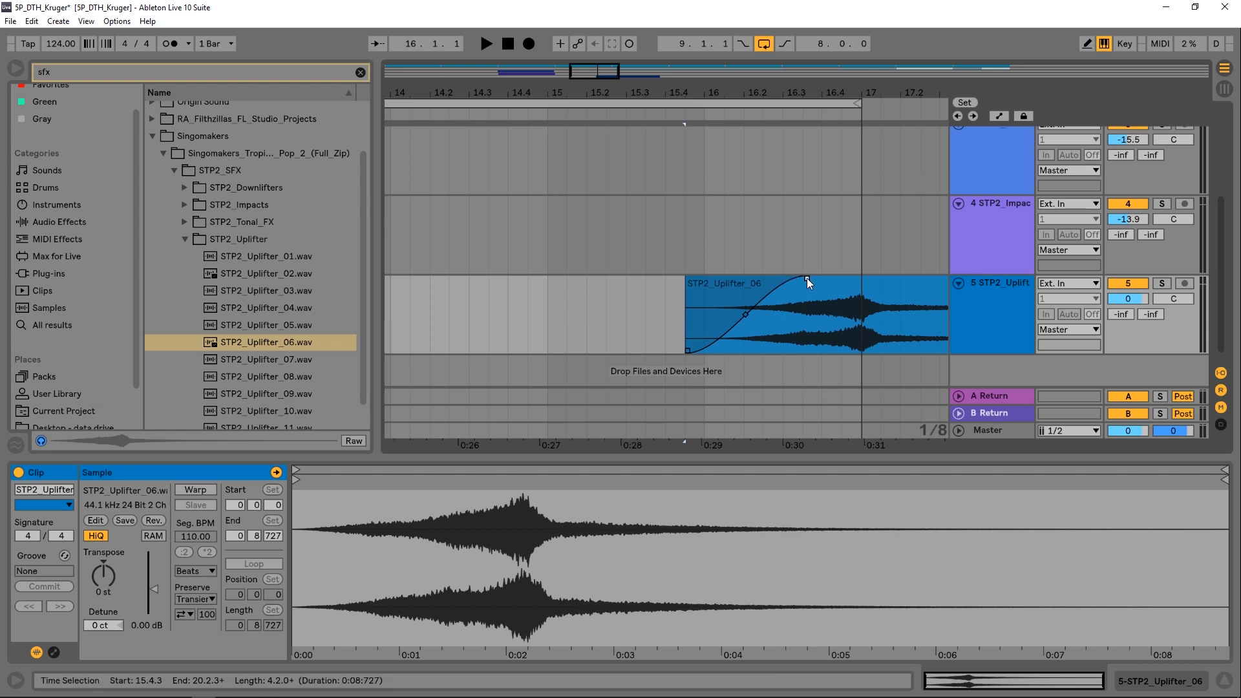
pyautogui.moveTo(807, 278); pyautogui.dragTo(850, 279)
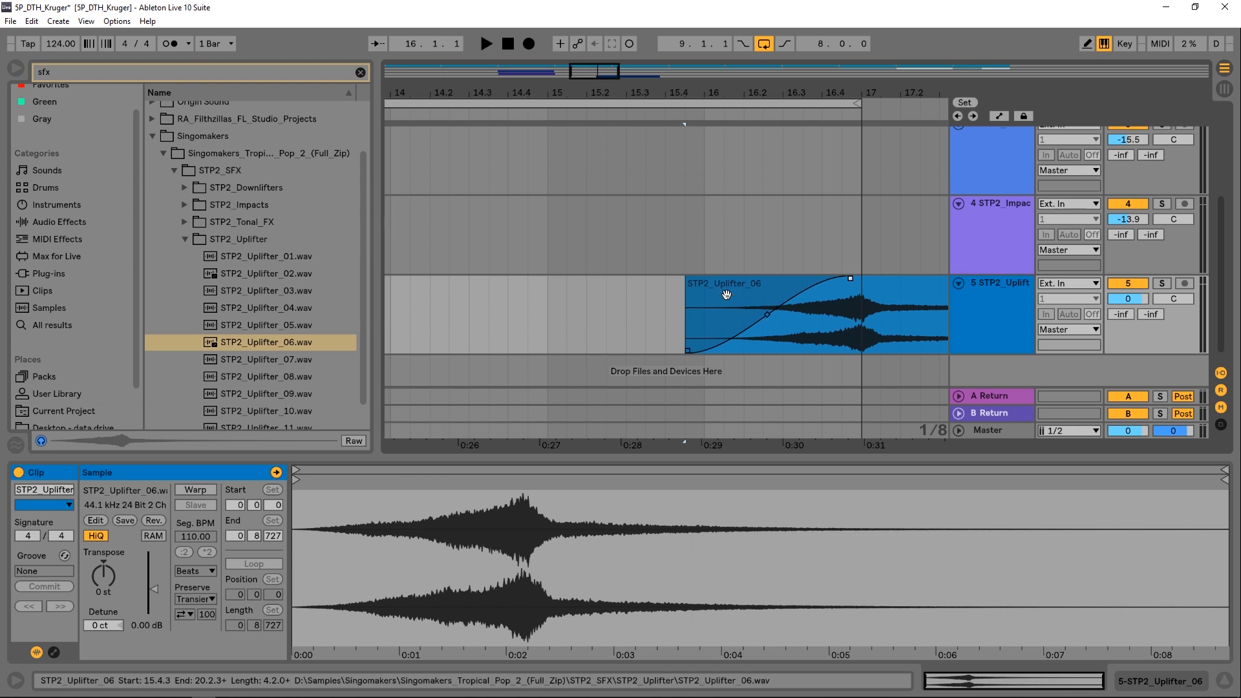
# - Play the uplifter in context and lower its track volume to -16.5 dB
pyautogui.press('space')
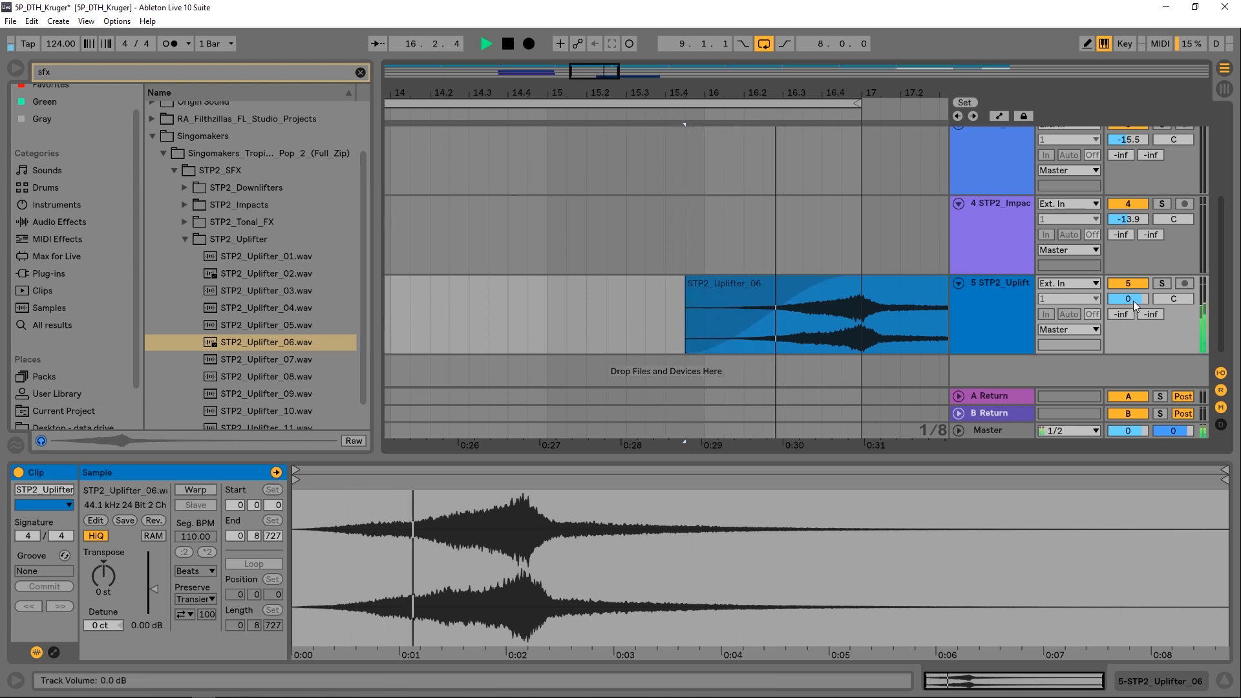
pyautogui.moveTo(1132, 296); pyautogui.dragTo(1132, 343)
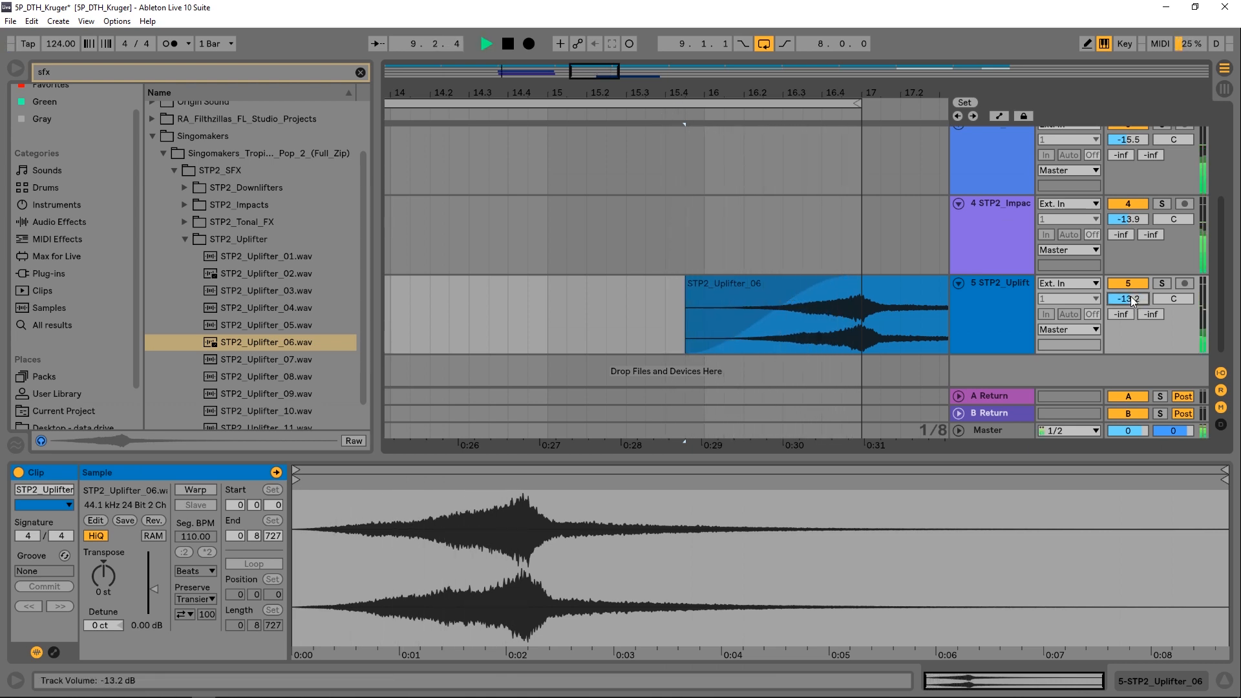
pyautogui.moveTo(1131, 299); pyautogui.dragTo(1131, 310)
pyautogui.press('space')
# - Copy the uplifter clip to start at 7.4.3 so it peaks at bar 9, and play from around bar 7
pyautogui.moveTo(801, 94); pyautogui.dragTo(801, 29)
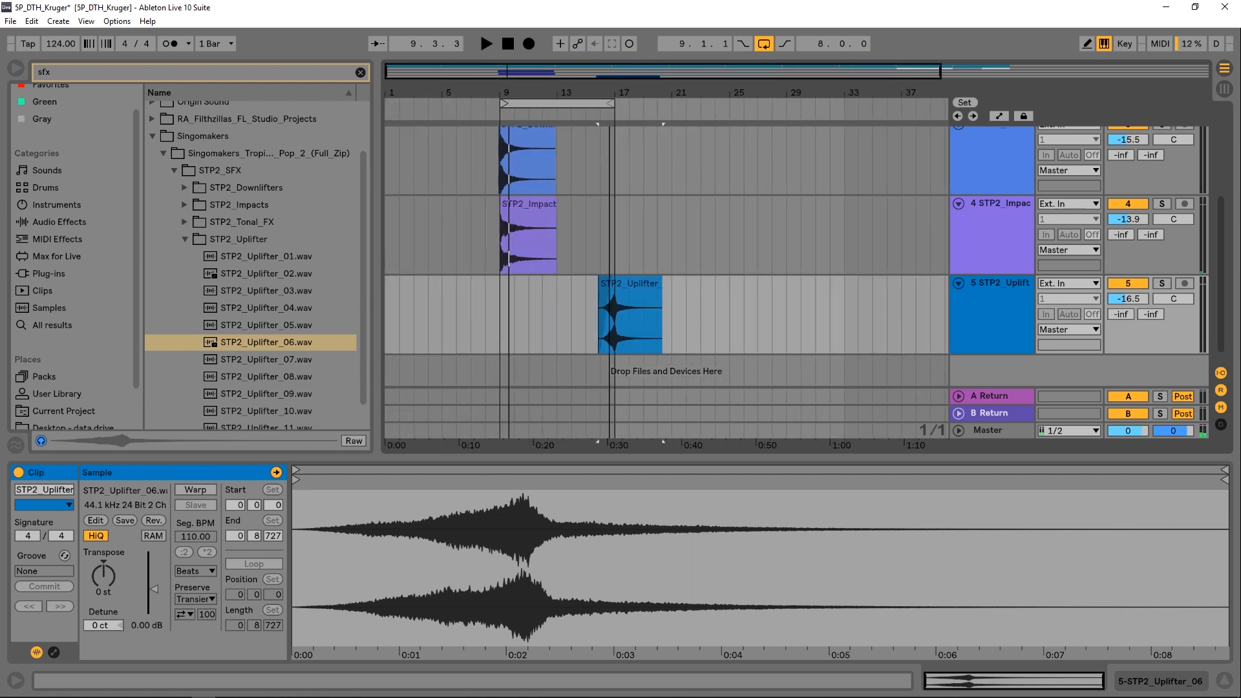
pyautogui.moveTo(631, 291); pyautogui.dragTo(515, 295)
pyautogui.click(476, 106)
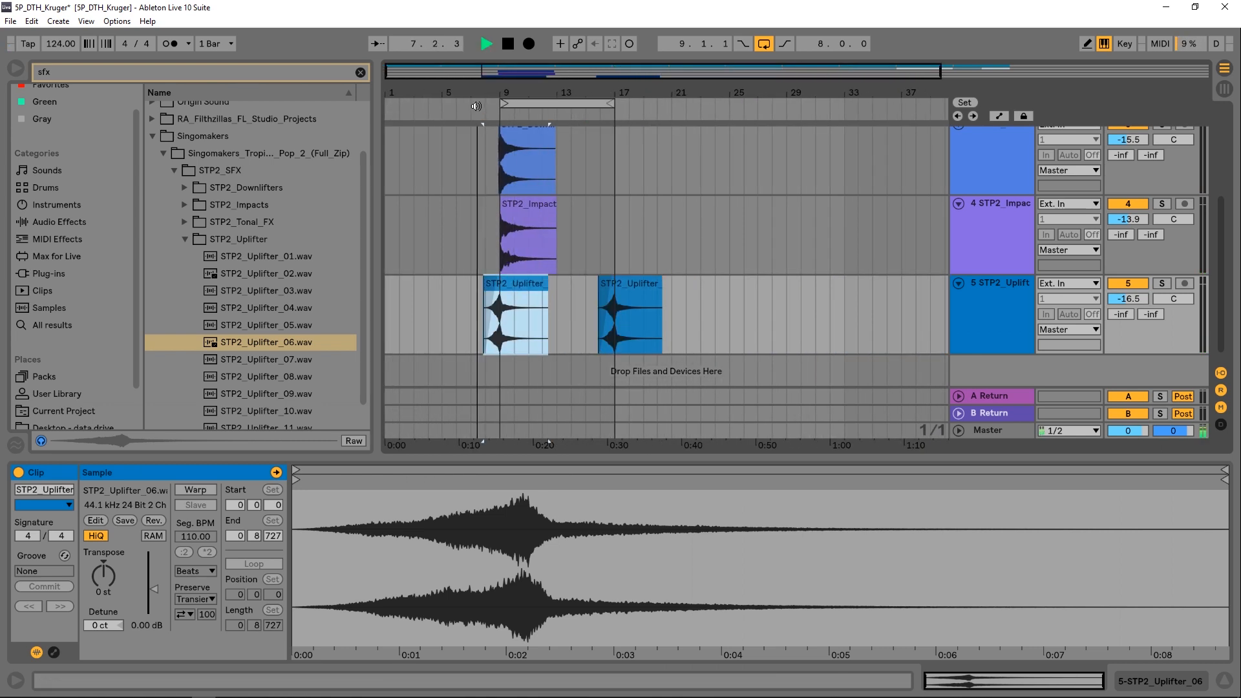
# - Turn off arrangement looping and lower the downlifter track's volume to -22.5 dB during playback
pyautogui.click(765, 43)
pyautogui.click(521, 211)
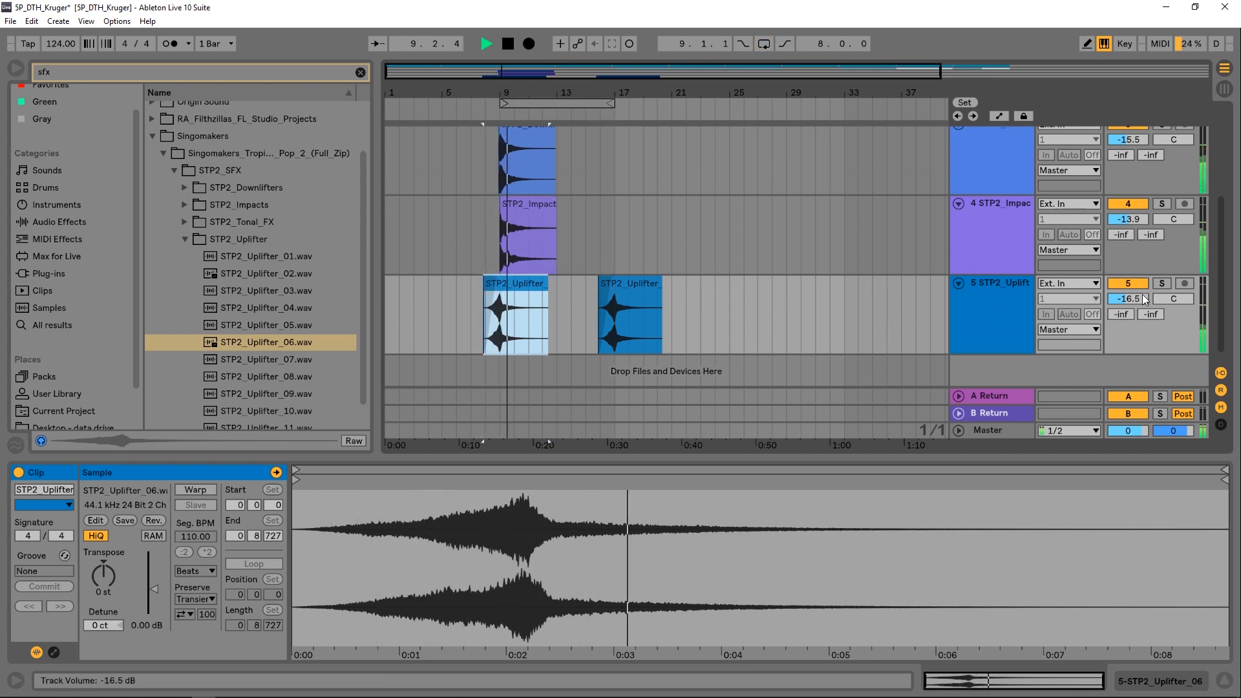
pyautogui.scroll(2, 875, 230)
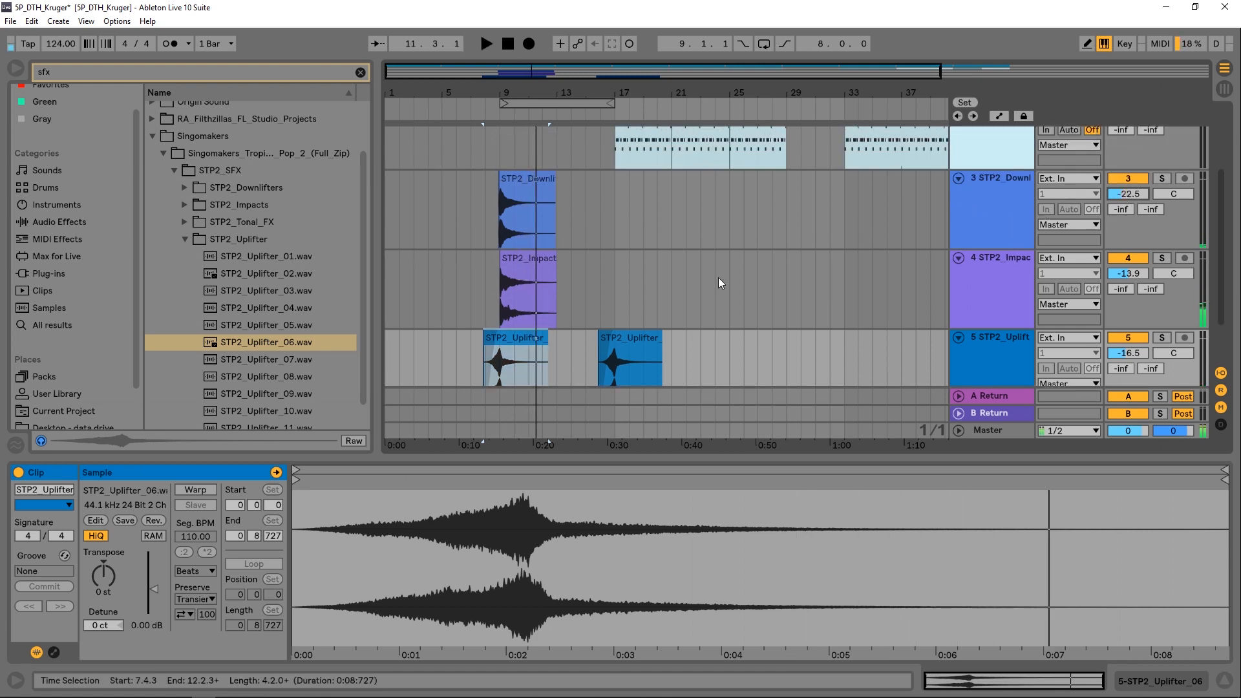
# - Fold the downlifter, impact and uplifter tracks to their minimum height
pyautogui.click(960, 178)
pyautogui.click(957, 196)
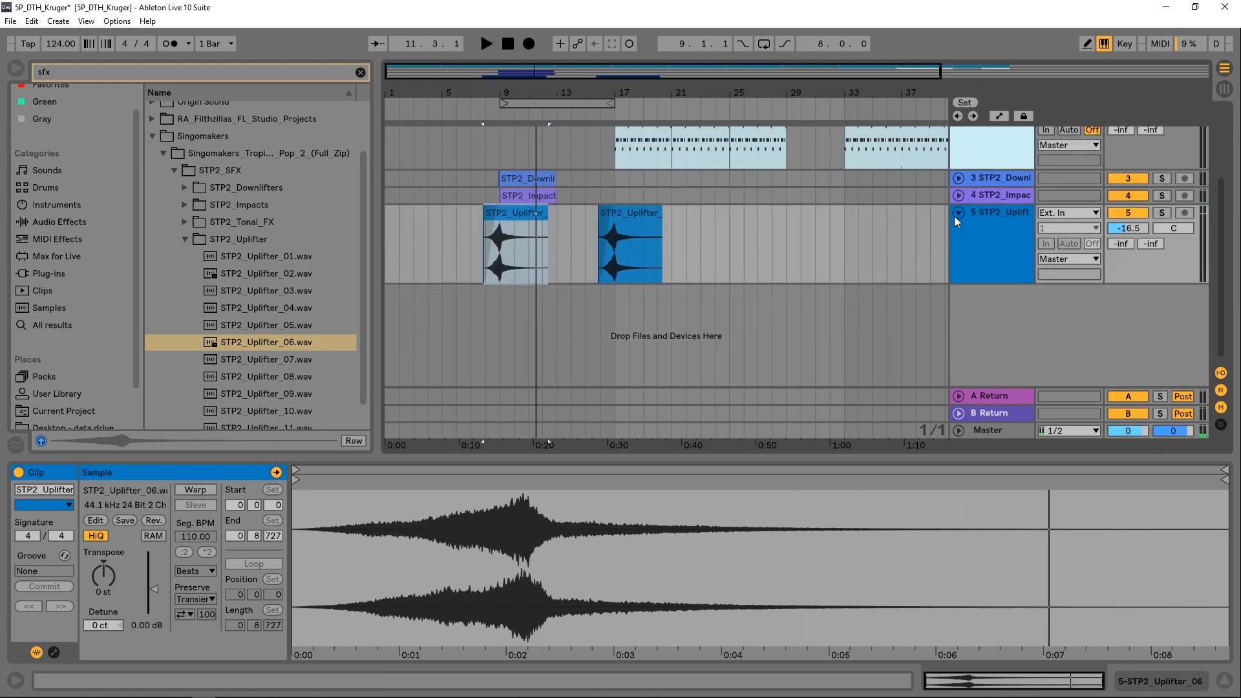
pyautogui.click(955, 215)
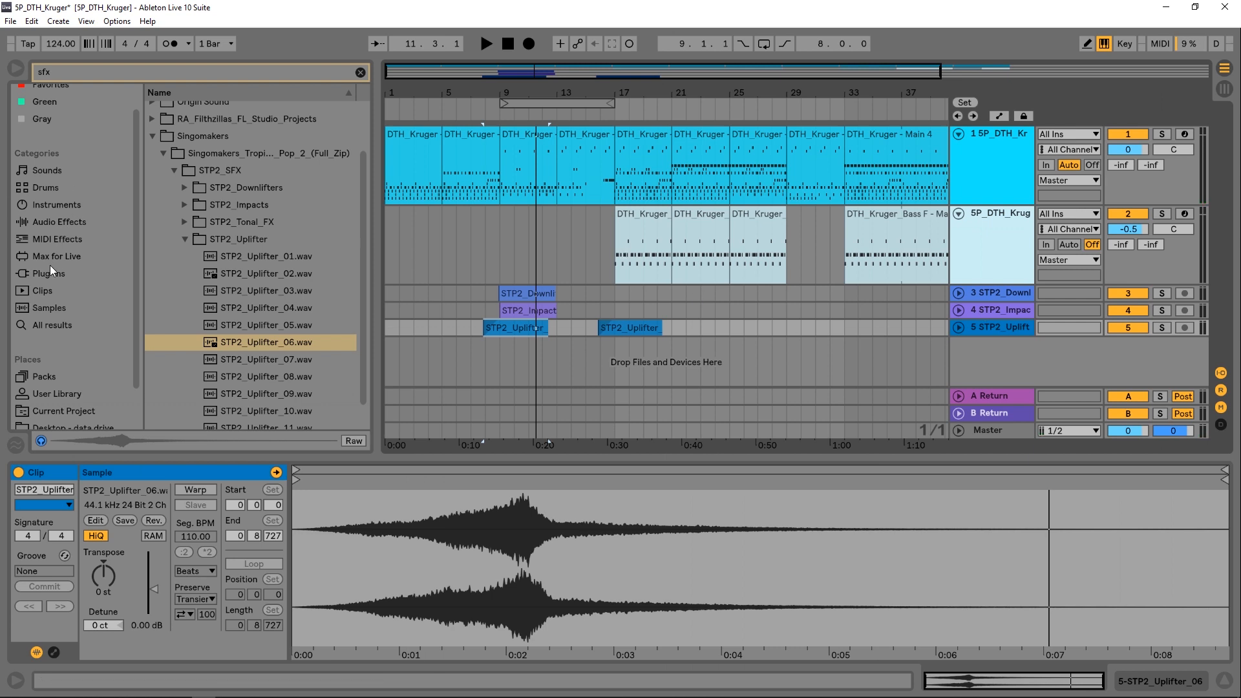
# - Load the Echo preset A Bit Tipsy.adv from Vintage Delay onto return track B
pyautogui.click(44, 217)
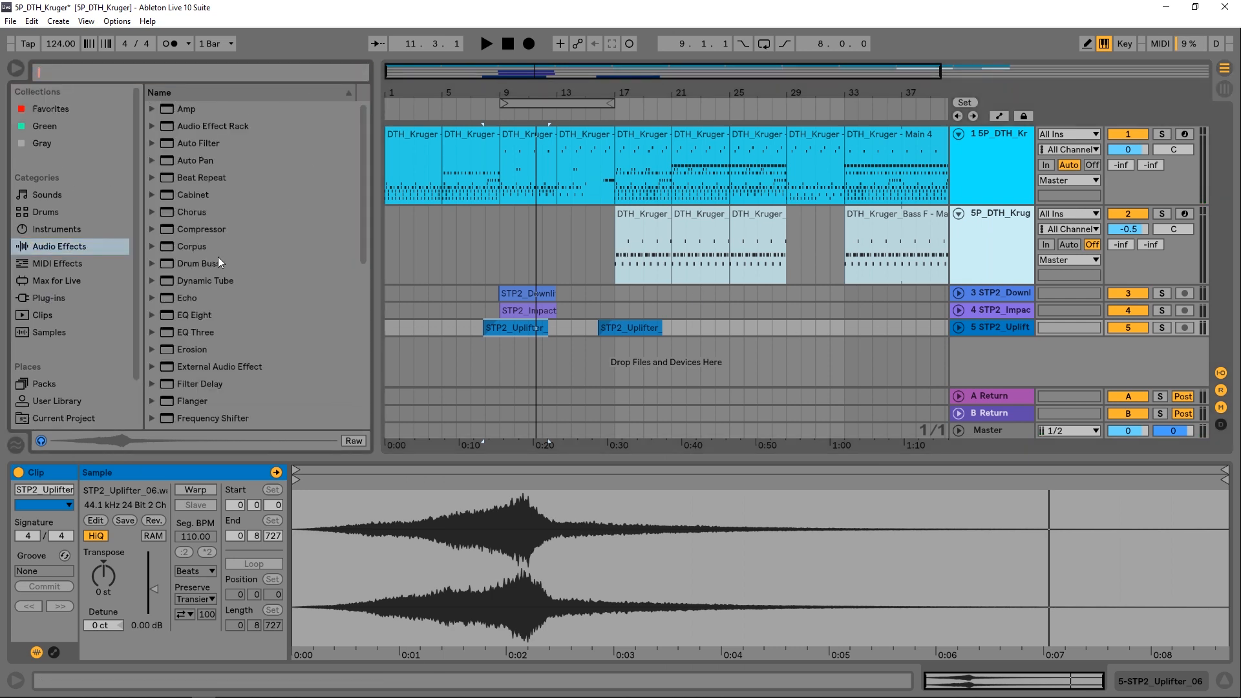
pyautogui.click(152, 230)
pyautogui.click(163, 299)
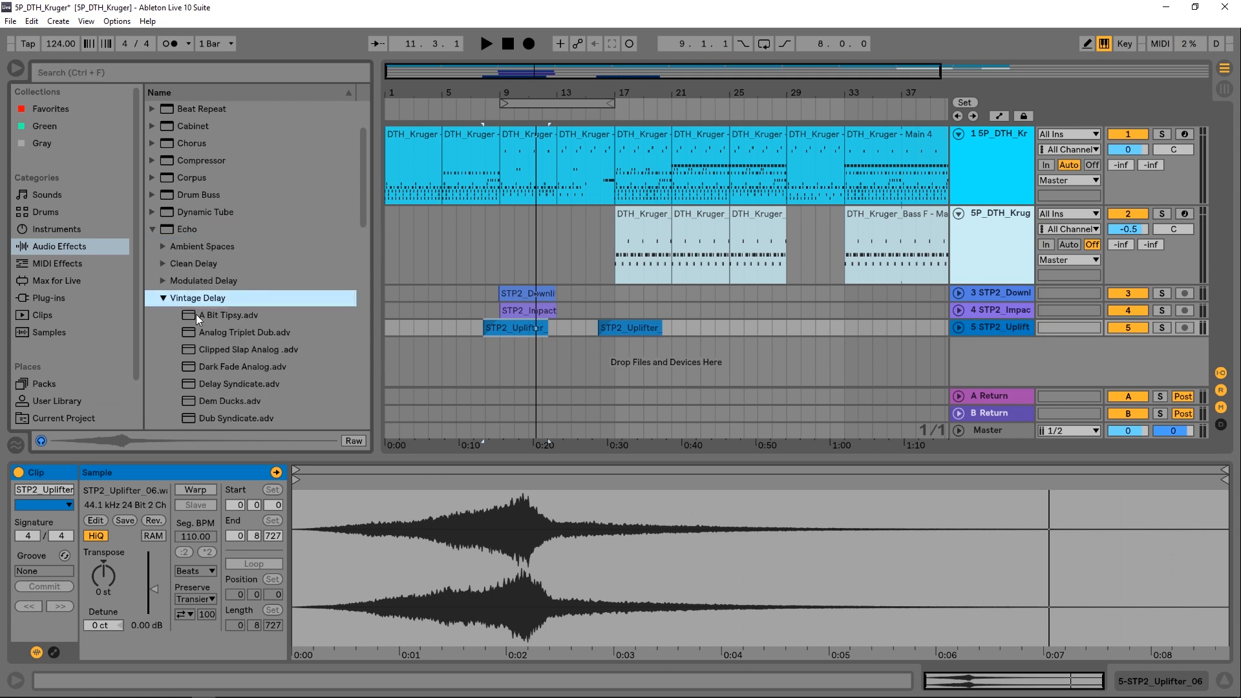
pyautogui.moveTo(196, 315); pyautogui.dragTo(1000, 413)
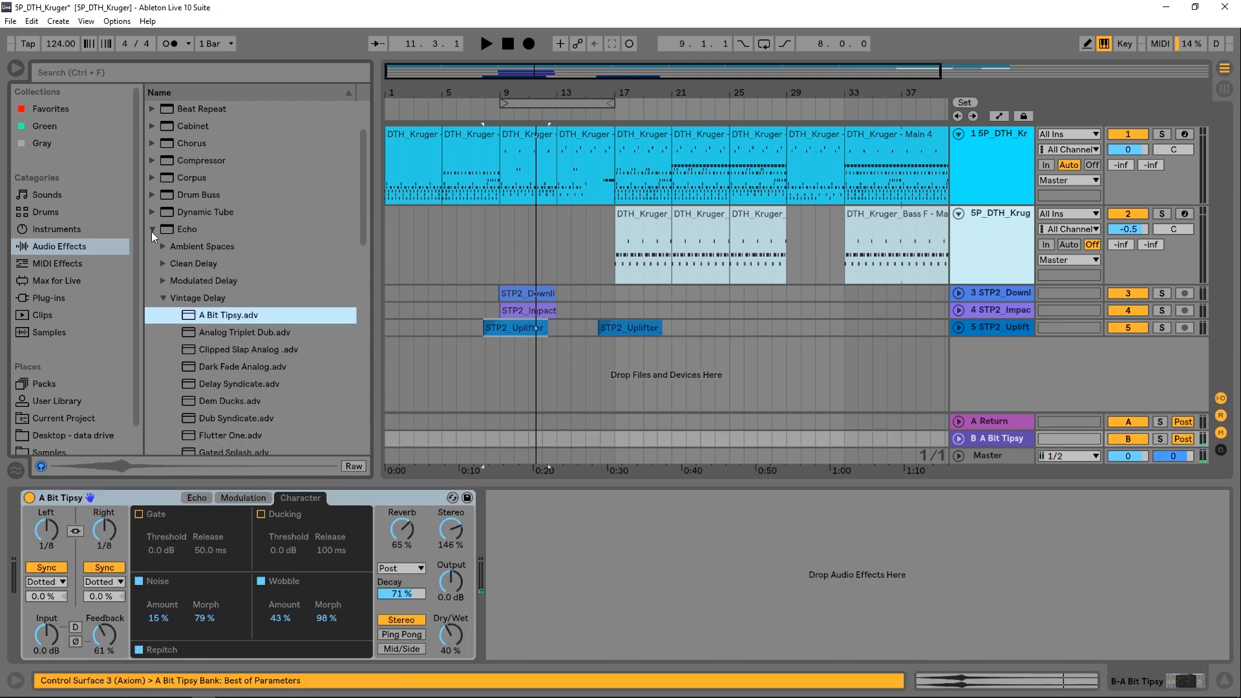
# - Load the Reverb preset Dubby Reverb.adv onto return track A with its Dry/Wet at 100 %
pyautogui.click(152, 230)
pyautogui.scroll(-5, 226, 395)
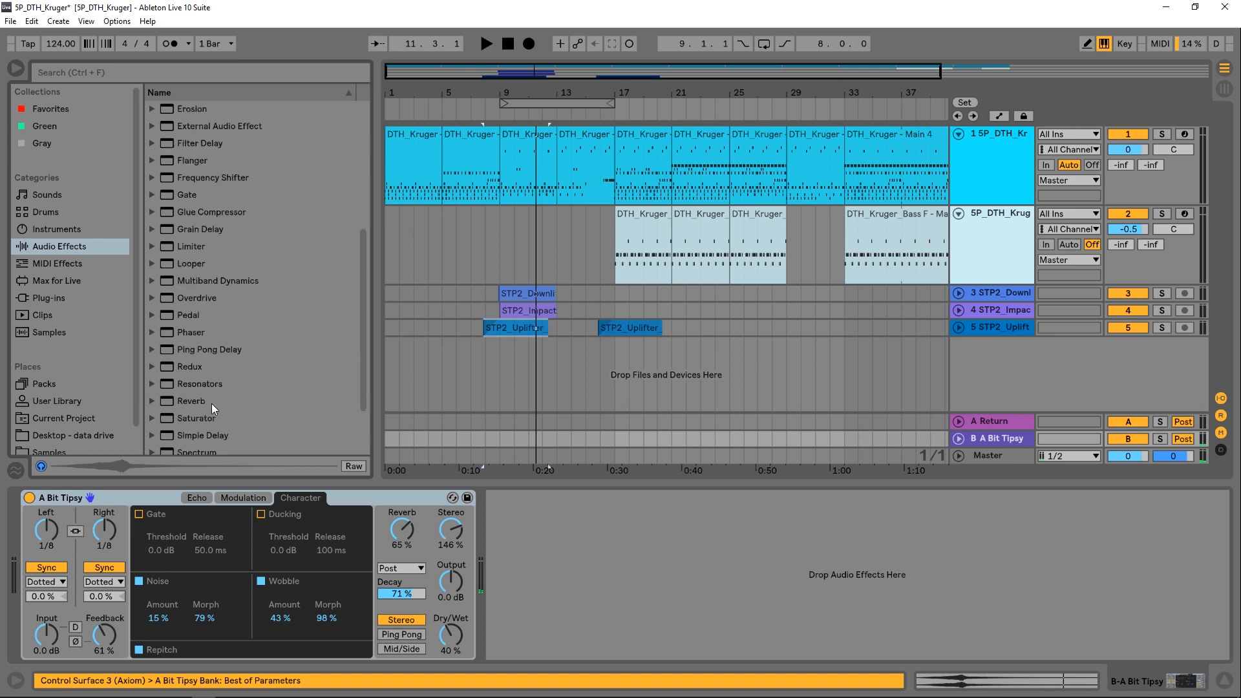
pyautogui.click(154, 401)
pyautogui.scroll(-2, 165, 382)
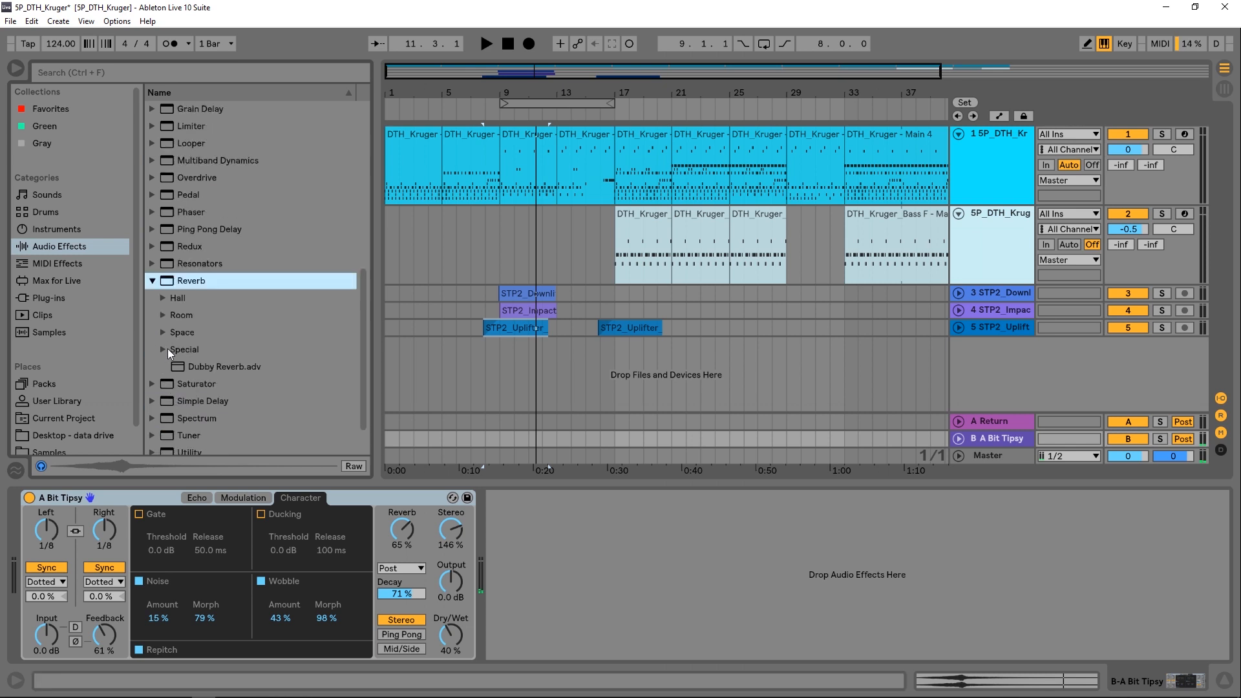
pyautogui.moveTo(194, 367); pyautogui.dragTo(596, 373)
pyautogui.moveTo(981, 408); pyautogui.dragTo(1009, 427)
pyautogui.doubleClick(436, 638)
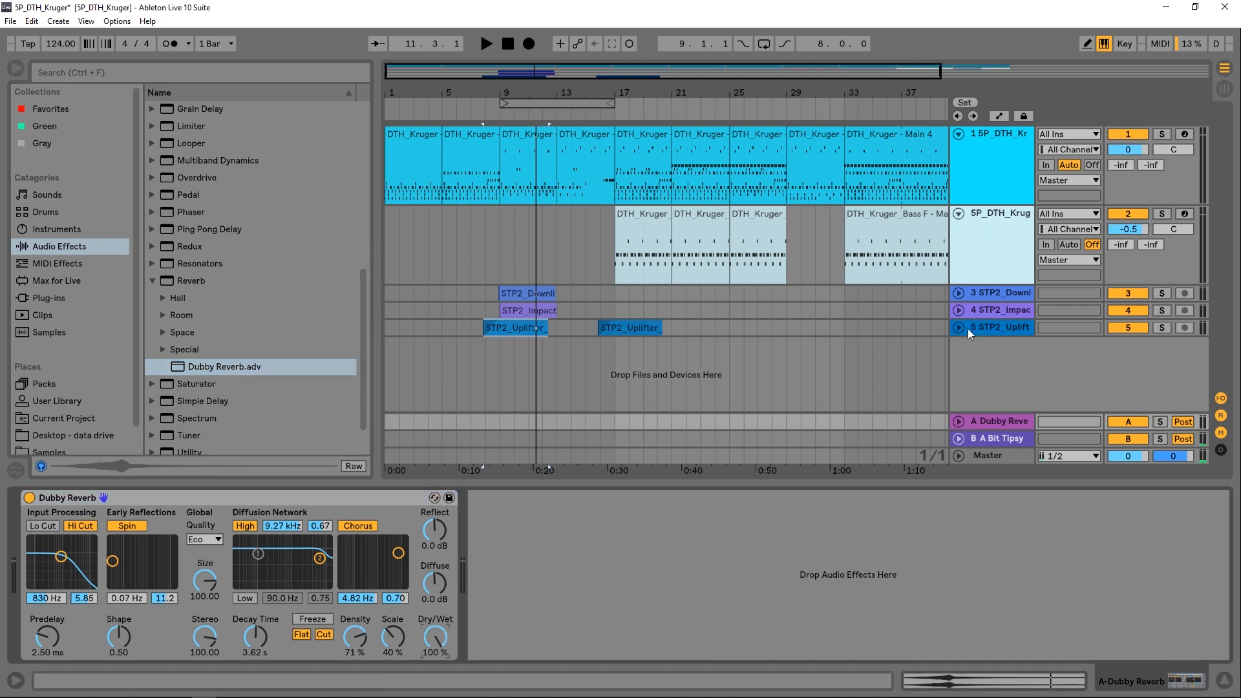
# - Group the downlifter, impact and uplifter tracks
pyautogui.click(992, 327)
pyautogui.click(995, 295)
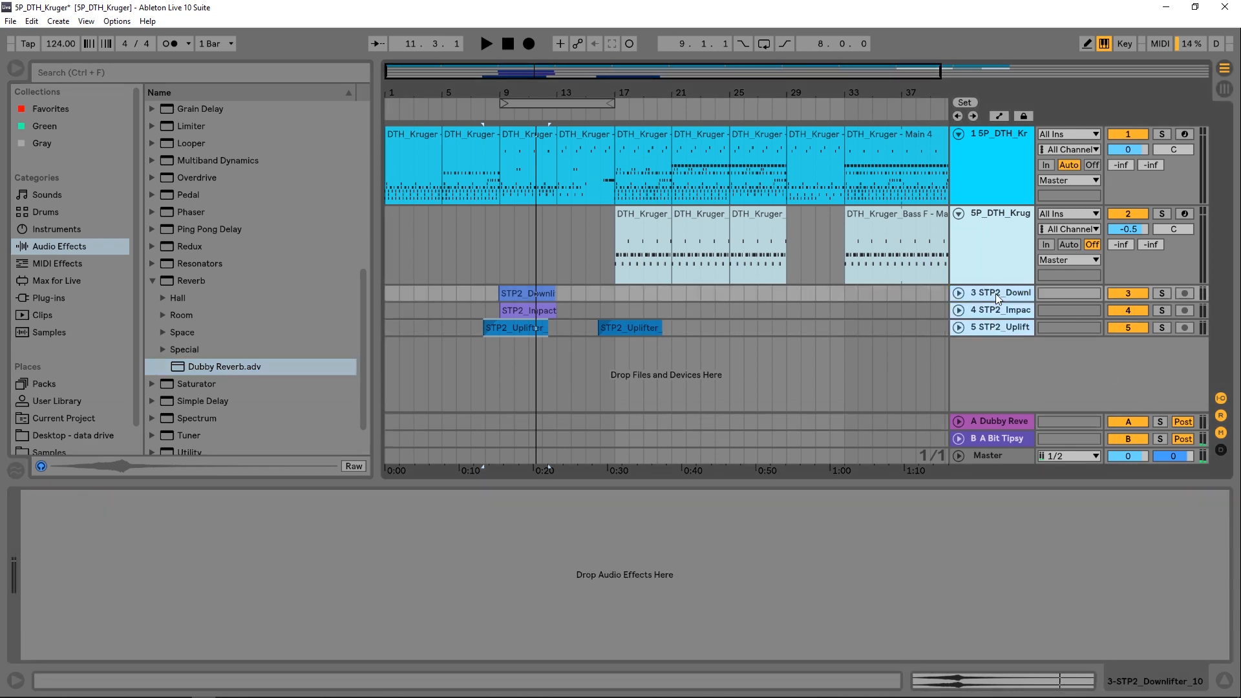
pyautogui.hotkey('ctrl', 'g')
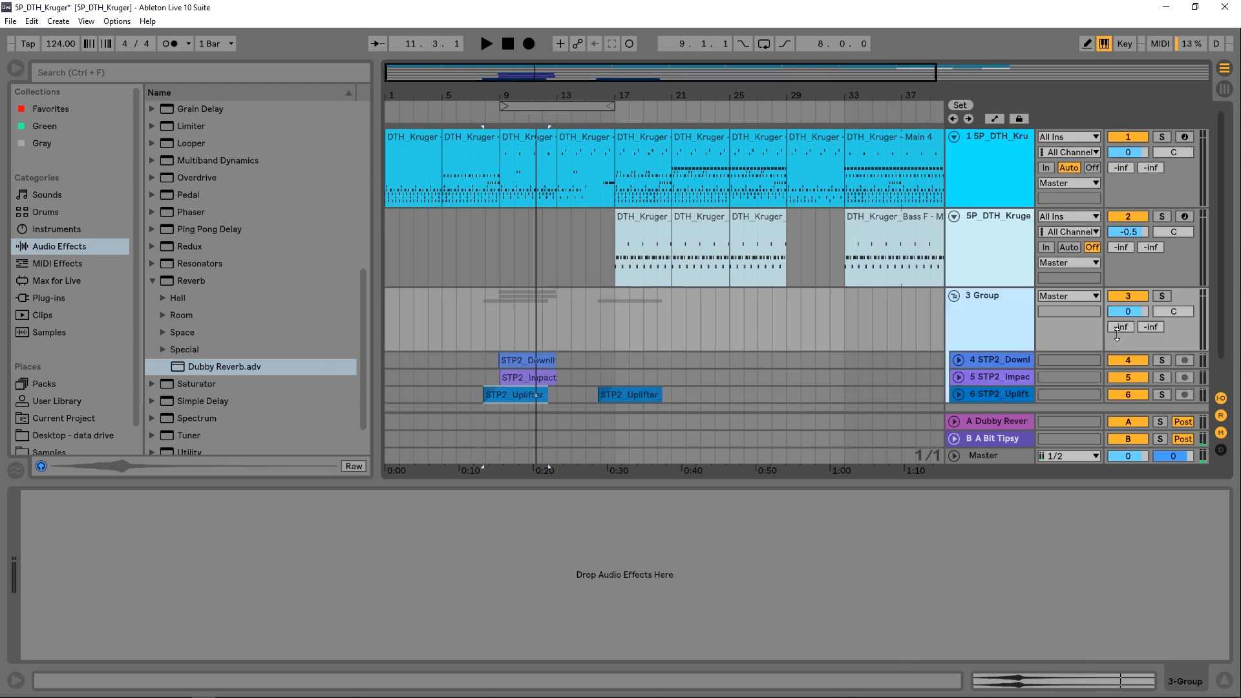
# - Set the SFX group's send A to -15 dB and send B to -24 dB, and play the transition into bar 9
pyautogui.moveTo(1121, 326); pyautogui.dragTo(1156, 366)
pyautogui.moveTo(1151, 327); pyautogui.dragTo(1151, 304)
pyautogui.click(499, 117)
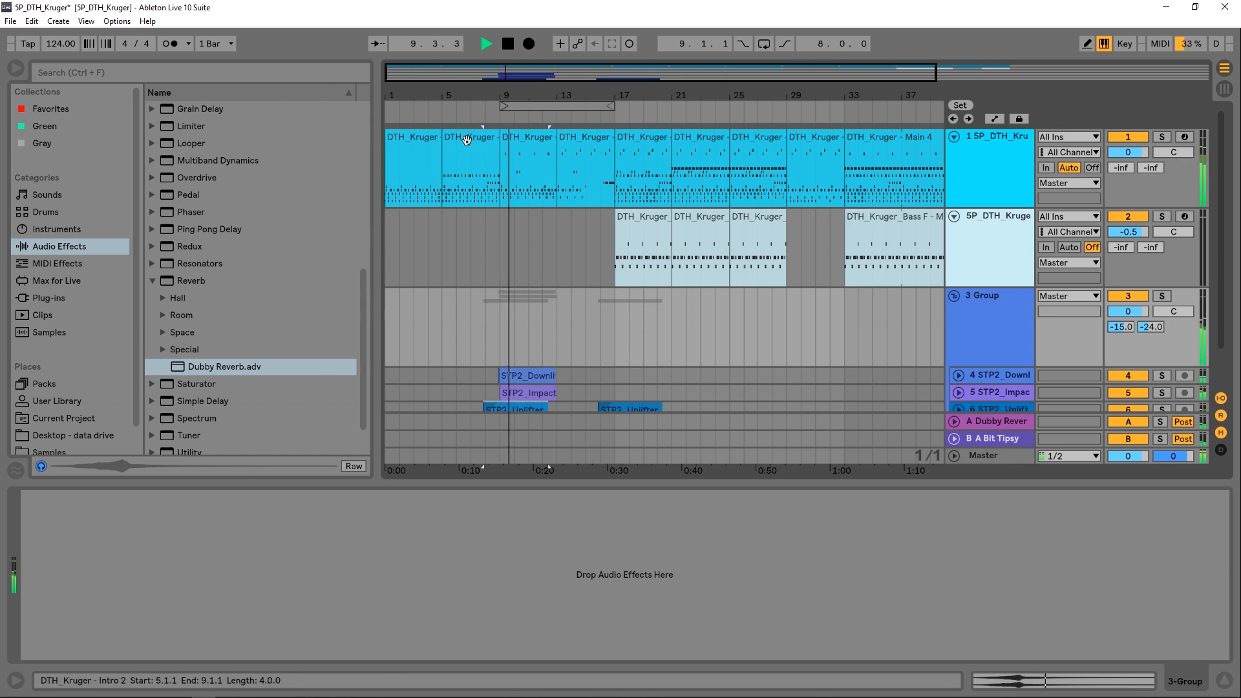
pyautogui.click(479, 116)
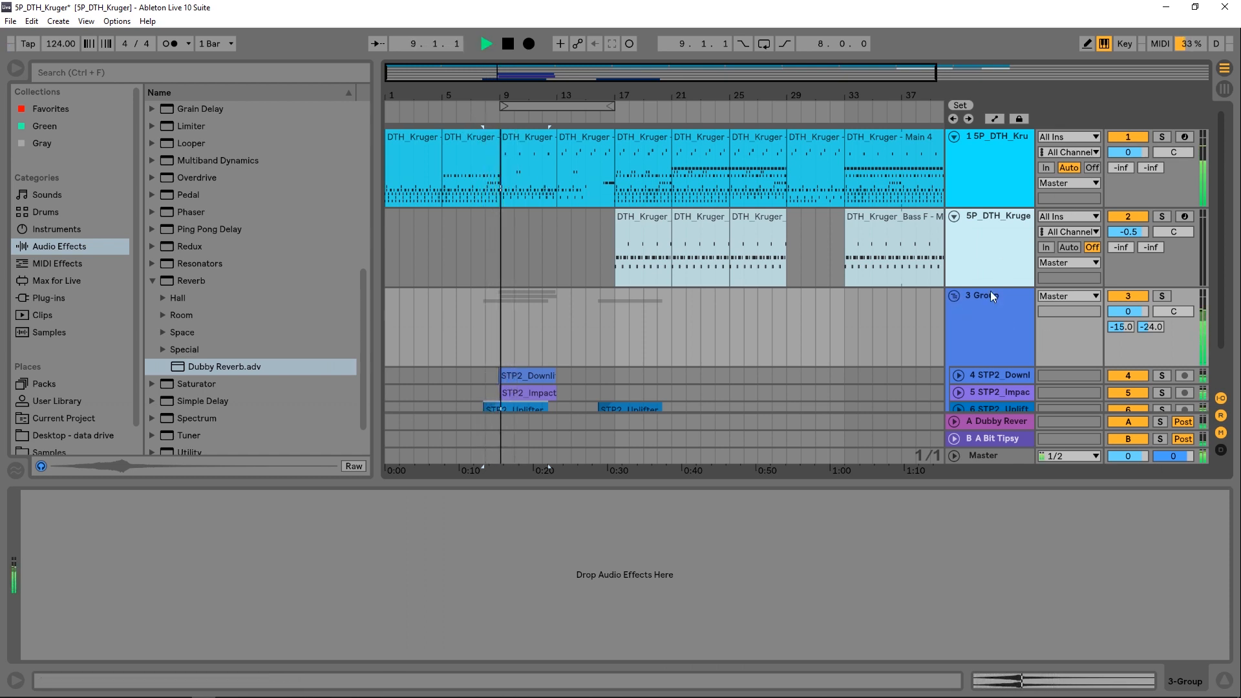
# - Set the uplifter track's volume to -19.4 dB and its send A to -24 dB, and play the transition into bar 17
pyautogui.scroll(-1, 983, 303)
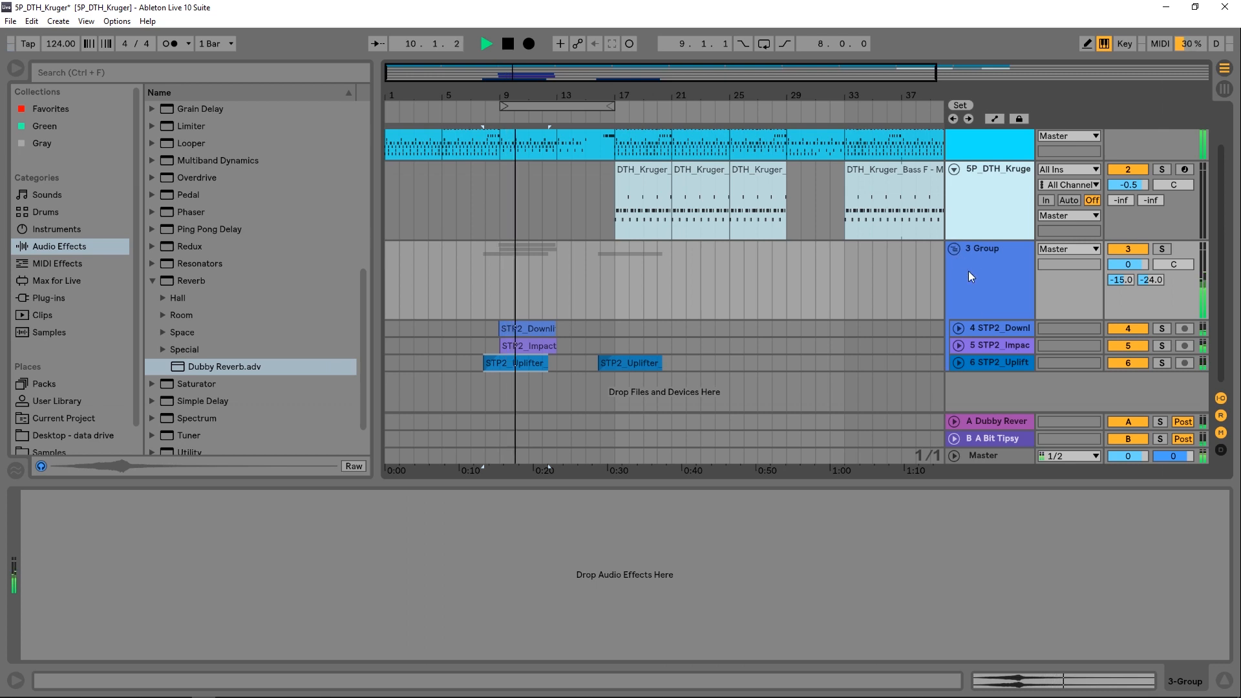
pyautogui.click(961, 362)
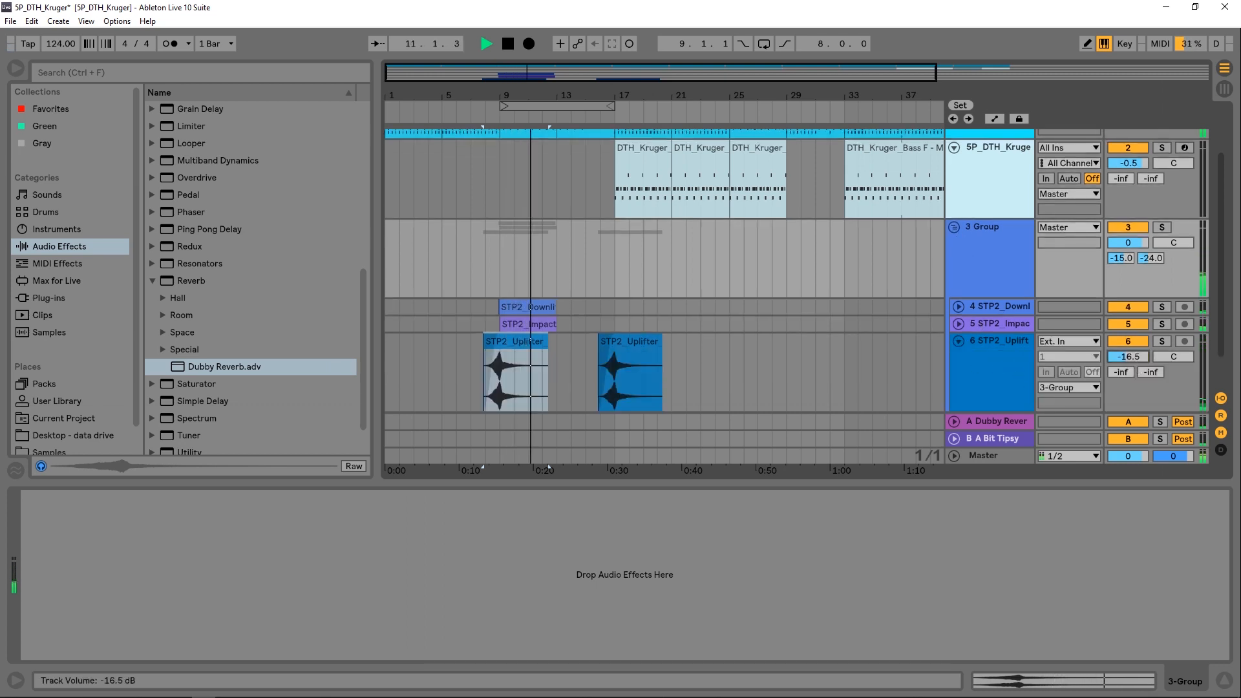
pyautogui.moveTo(1128, 357); pyautogui.dragTo(1126, 392)
pyautogui.click(1125, 393)
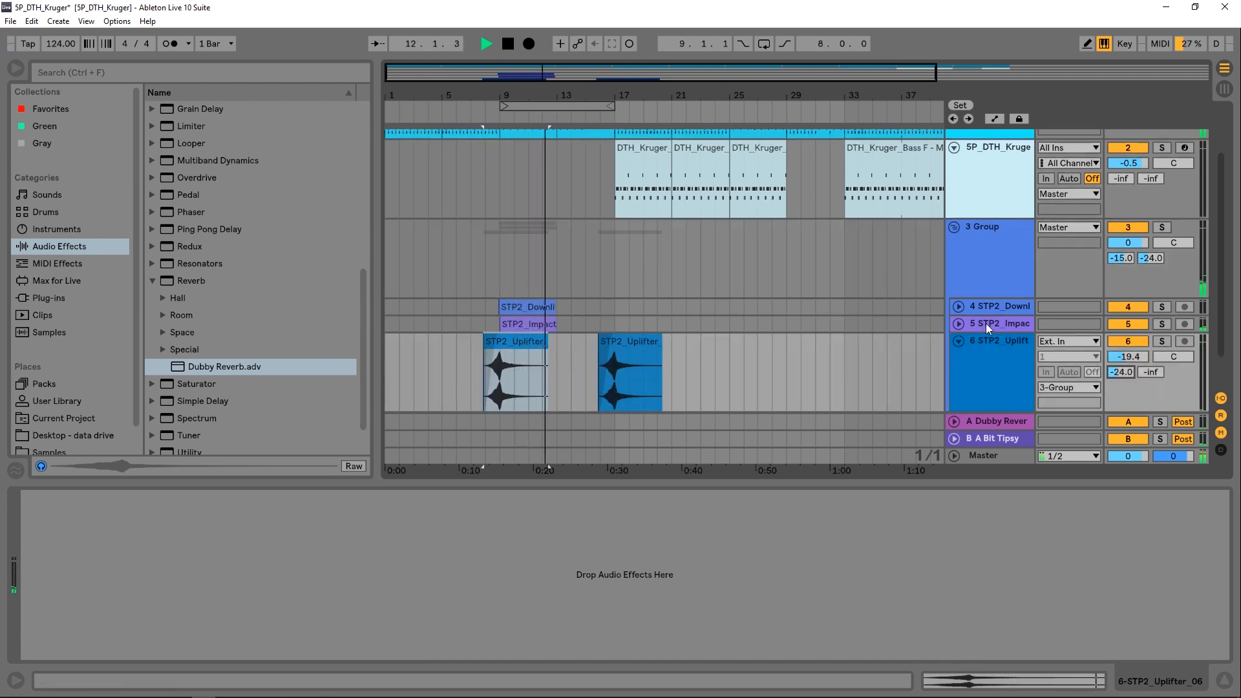
pyautogui.click(959, 341)
pyautogui.click(590, 123)
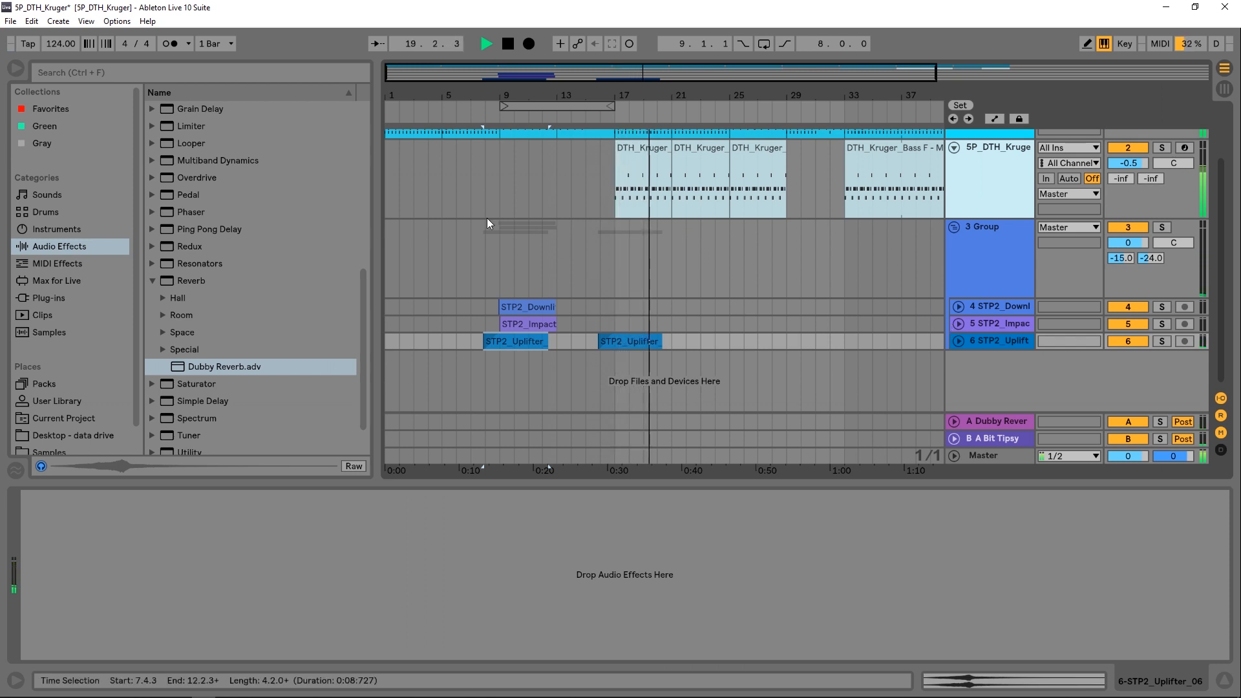
# - Thin out the drum notes in the last bar of the Main 3 clip and play its transition into Breakdown 3
pyautogui.scroll(2, 835, 212)
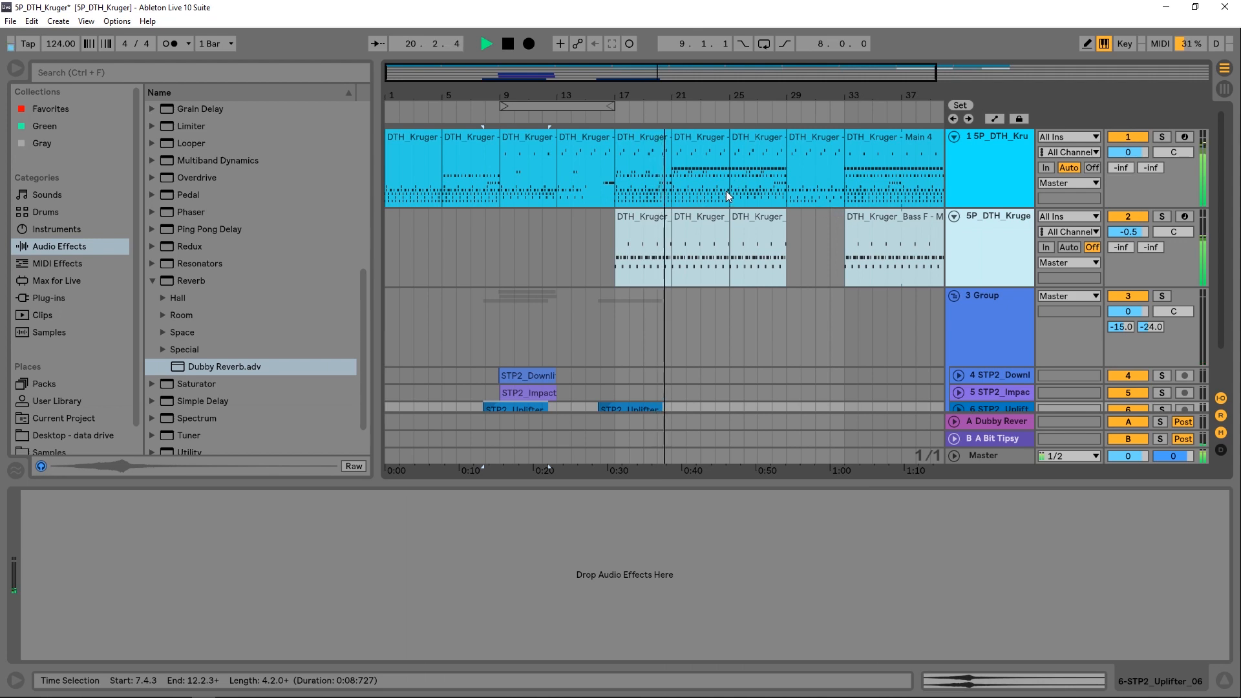
pyautogui.moveTo(672, 98); pyautogui.dragTo(507, 161)
pyautogui.doubleClick(642, 137)
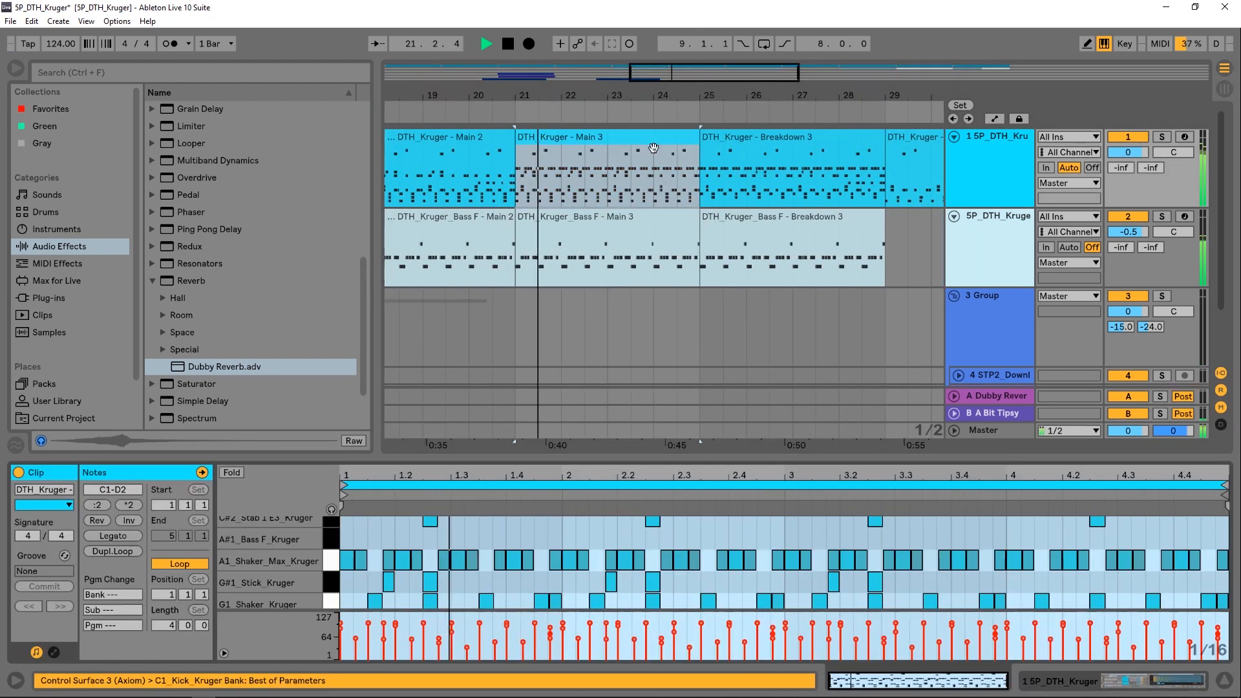
pyautogui.press('space')
pyautogui.click(712, 119)
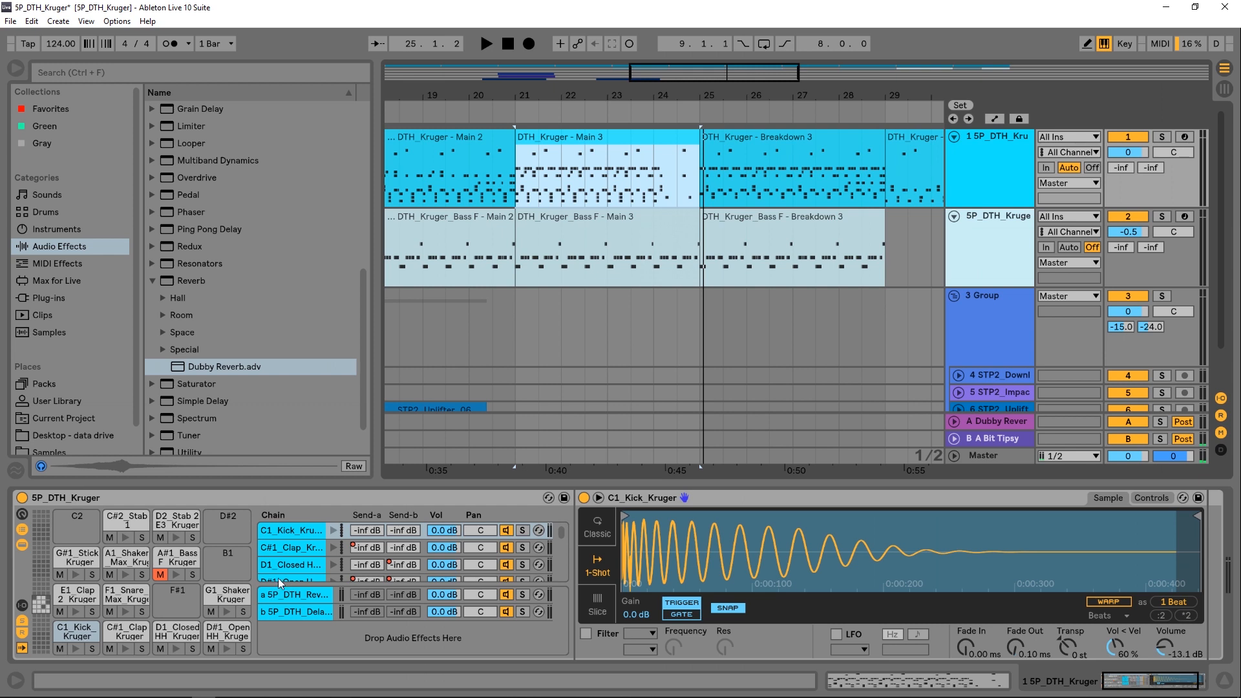
# - Set the D1 closed hi-hat chain's send A to -30 dB, soloing the chain to hear the effect during Main 3
pyautogui.scroll(-1, 310, 568)
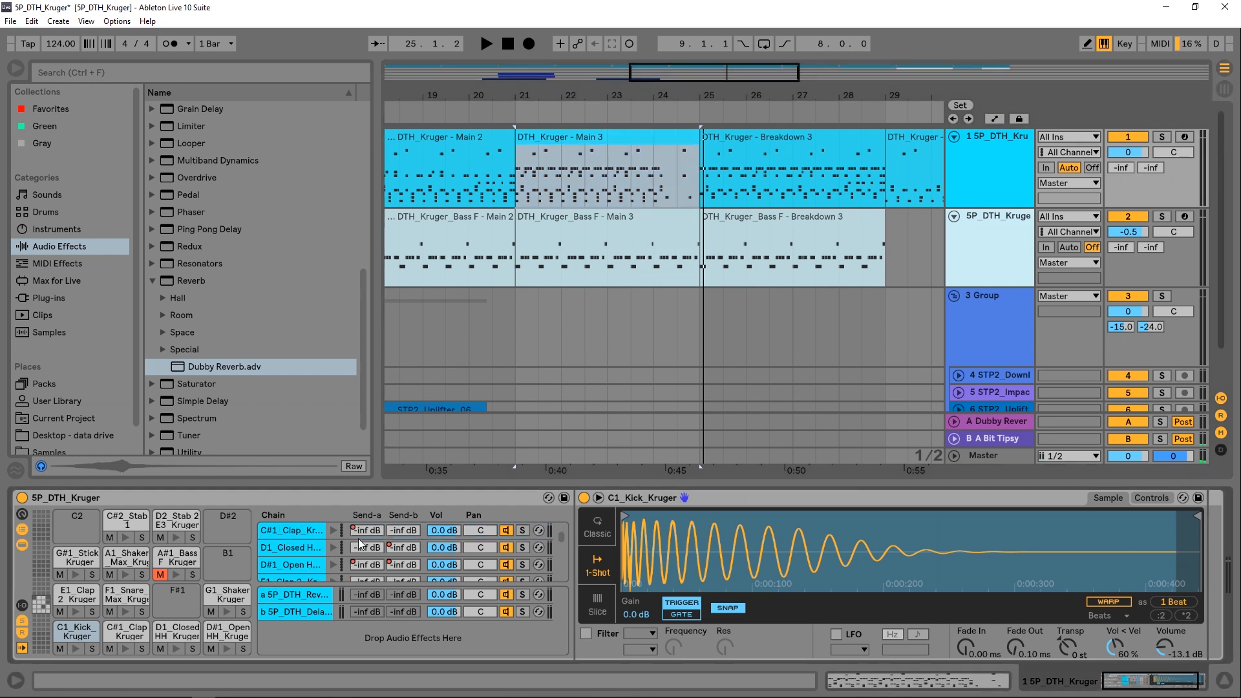
pyautogui.click(368, 549)
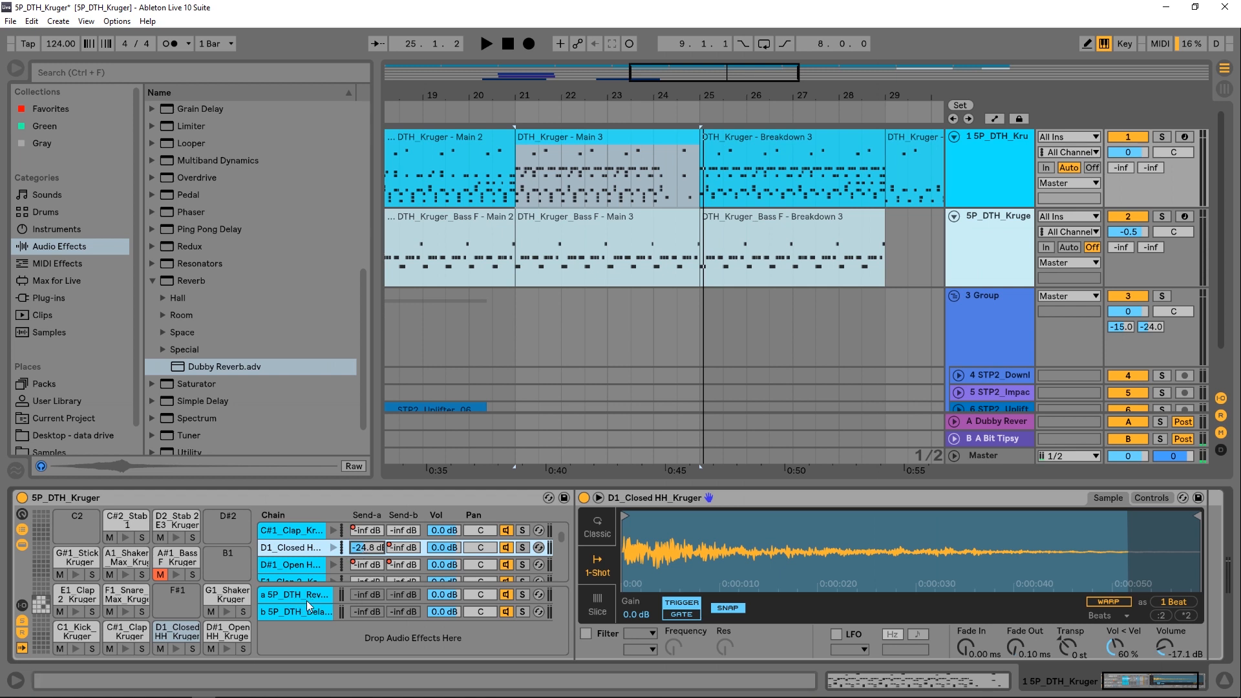
pyautogui.click(514, 118)
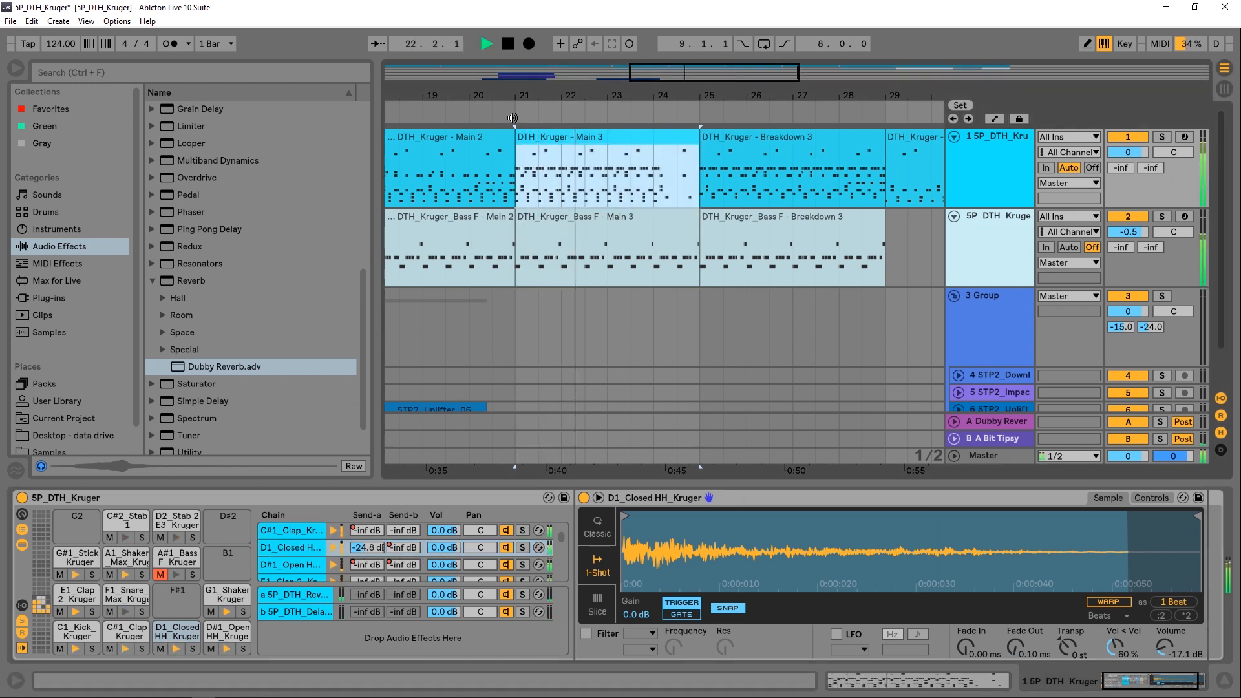
pyautogui.moveTo(369, 558); pyautogui.dragTo(450, 549)
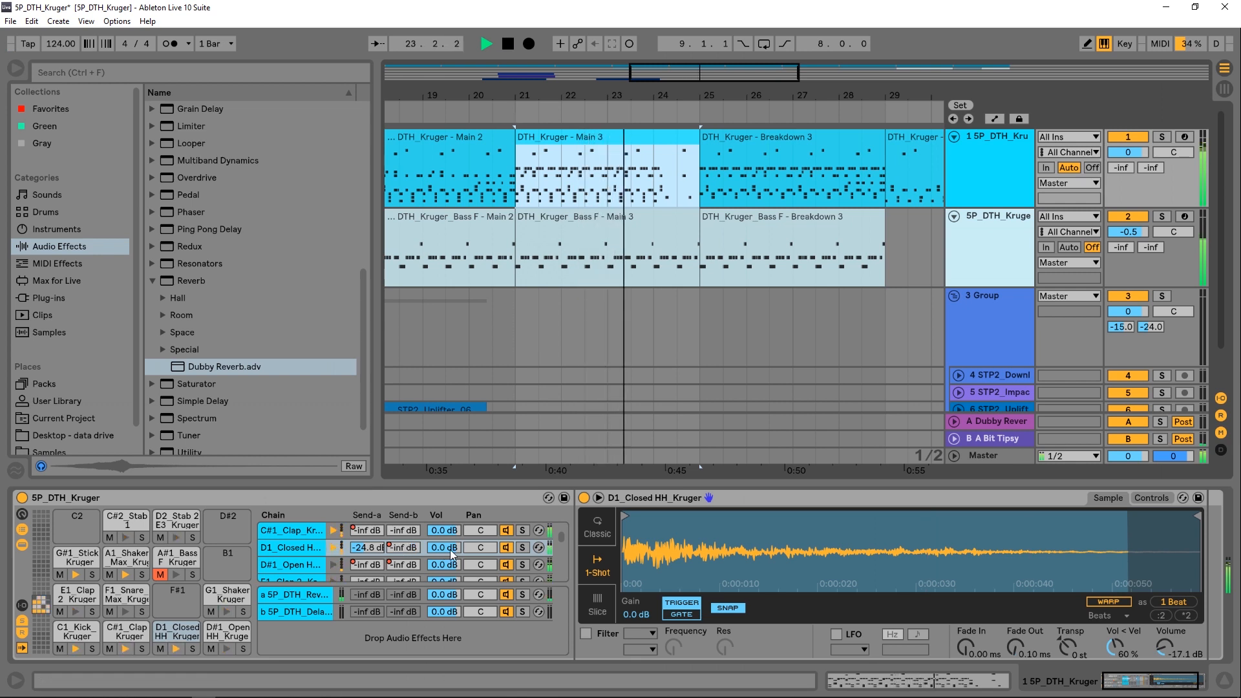
pyautogui.click(522, 548)
pyautogui.moveTo(368, 548); pyautogui.dragTo(368, 576)
pyautogui.press('space')
pyautogui.press('space')
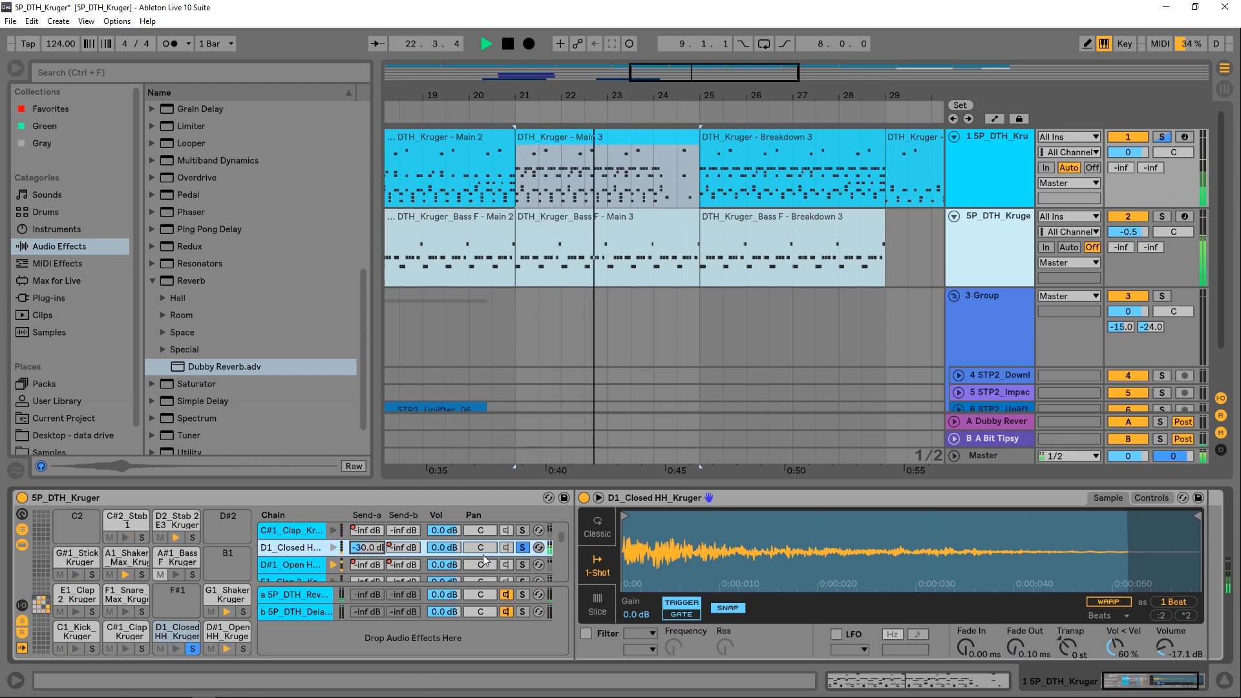
pyautogui.click(524, 547)
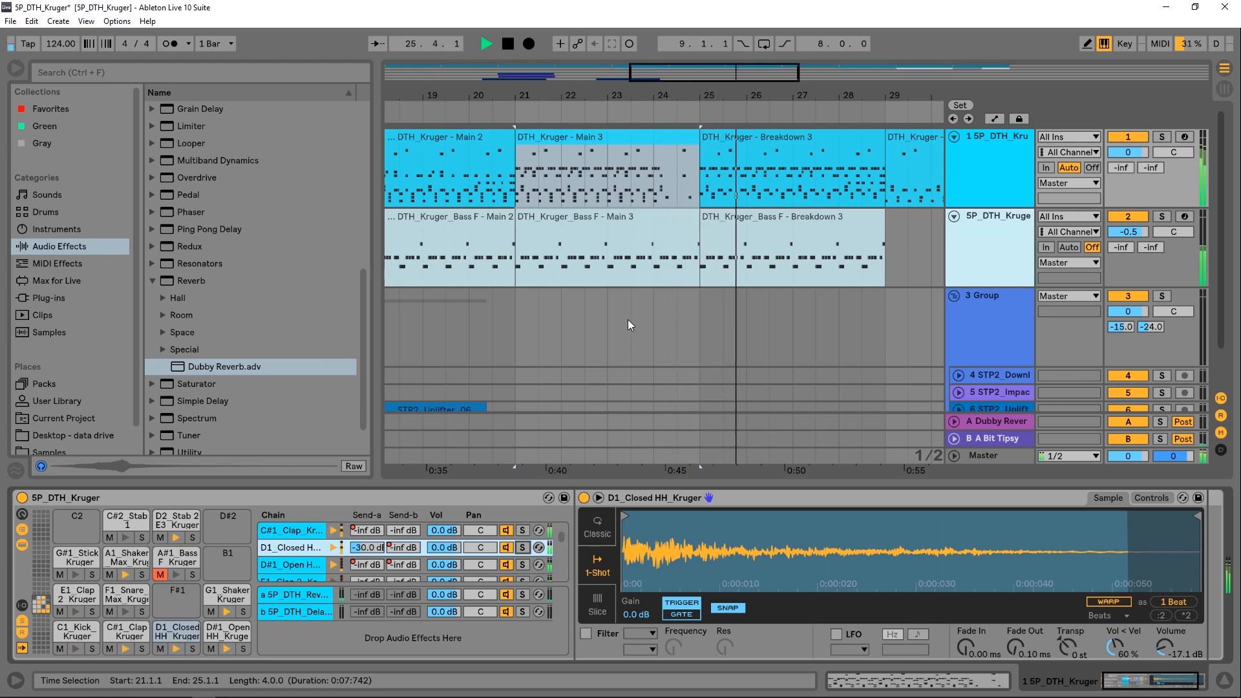
# - Draw C1 kick notes every five sixteenths in the Breakdown 3 drum clip, with extra hits in its last bar
pyautogui.click(766, 142)
pyautogui.doubleClick(766, 143)
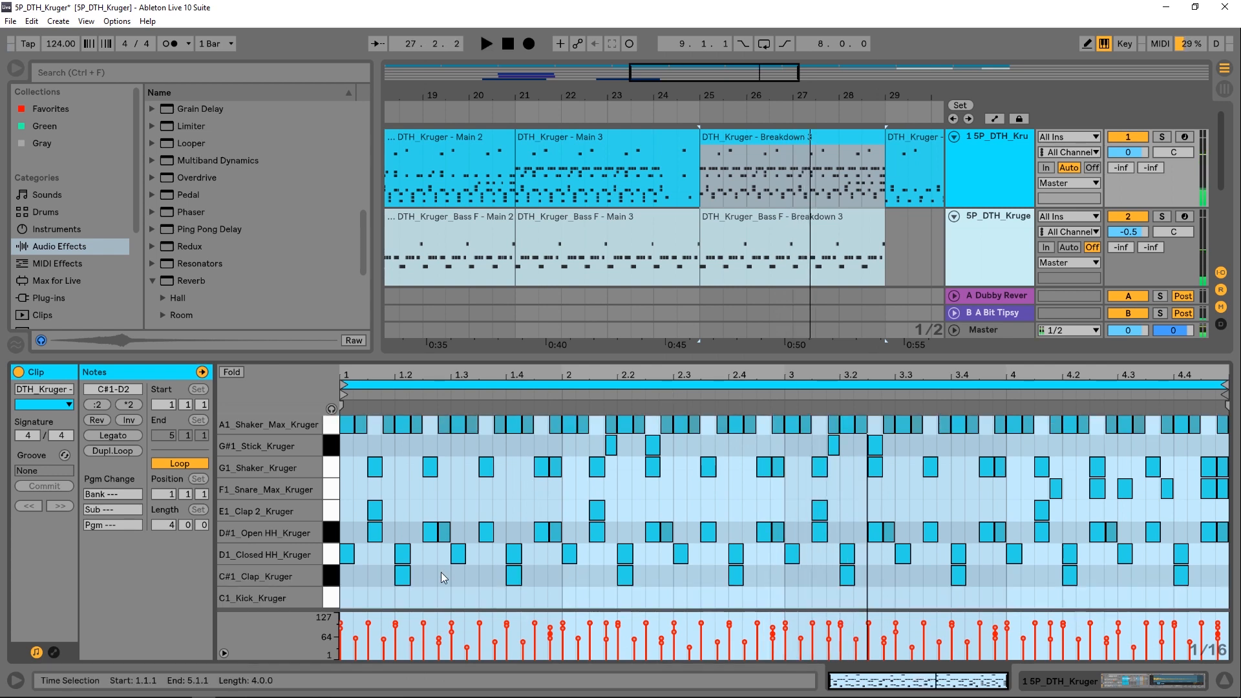
pyautogui.press('b')
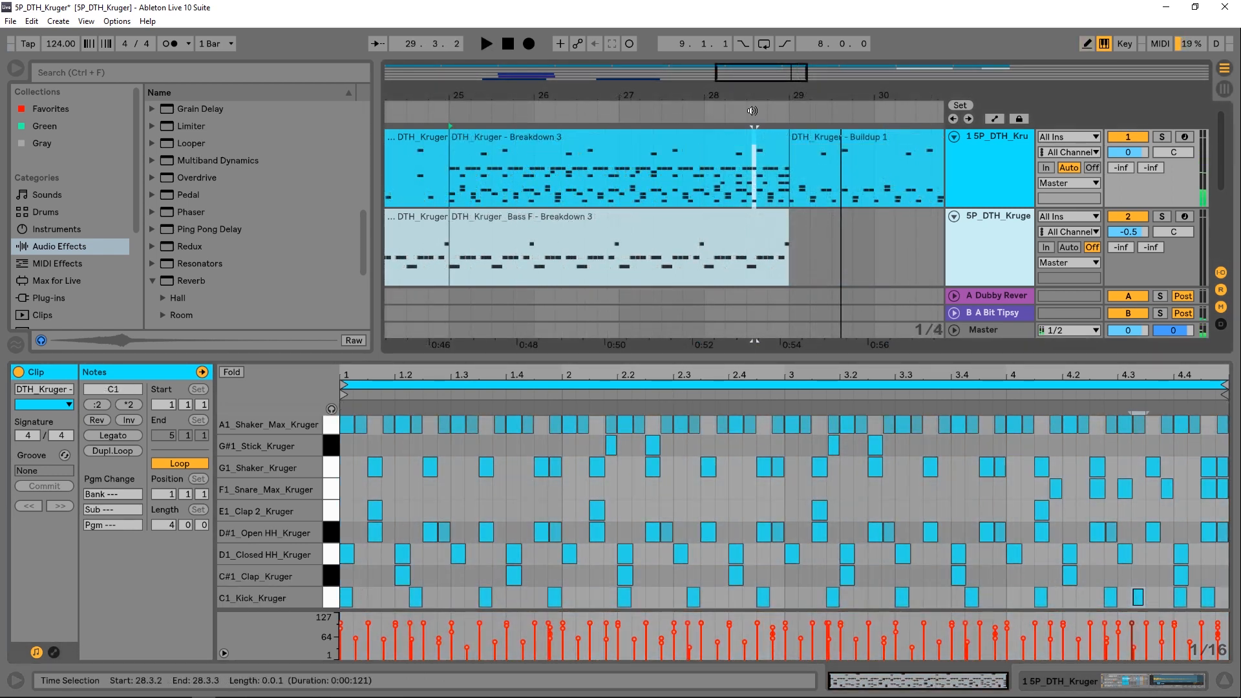
pyautogui.moveTo(736, 99); pyautogui.dragTo(727, 19)
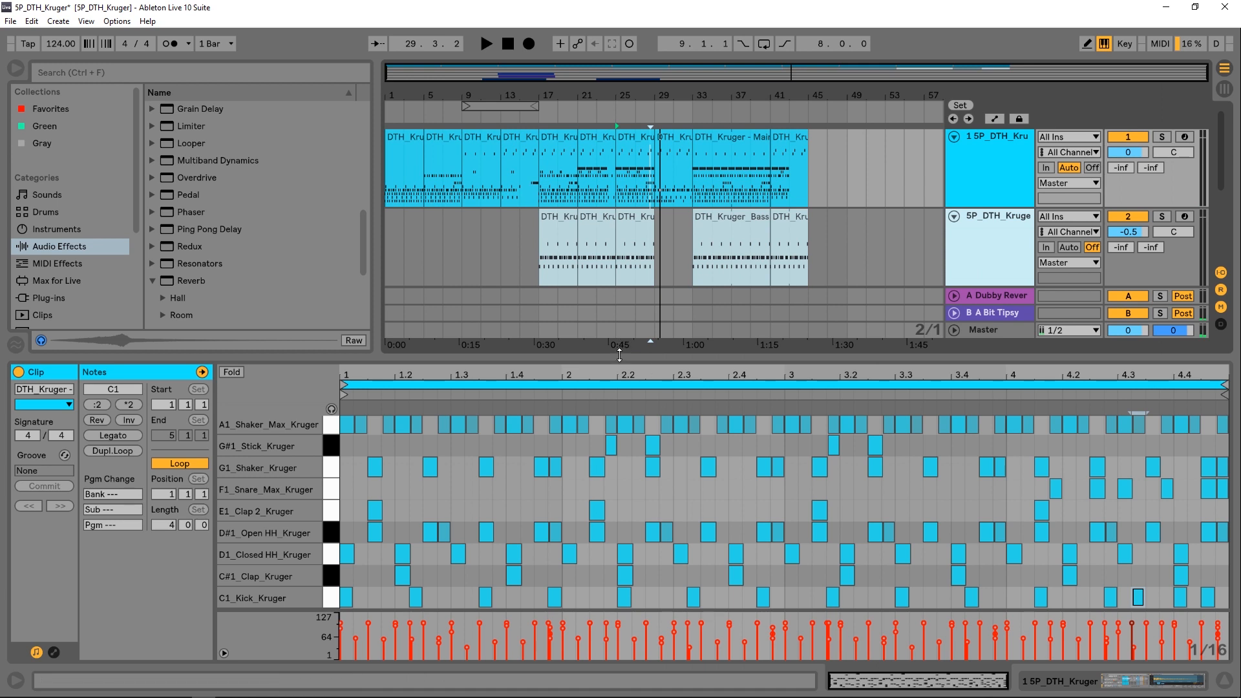
# - Open the set 5P_DTH_Goombas.als from the 5P_Deep_Tech_House_Live_9 project packs in the Samples folder
pyautogui.moveTo(620, 354); pyautogui.dragTo(617, 466)
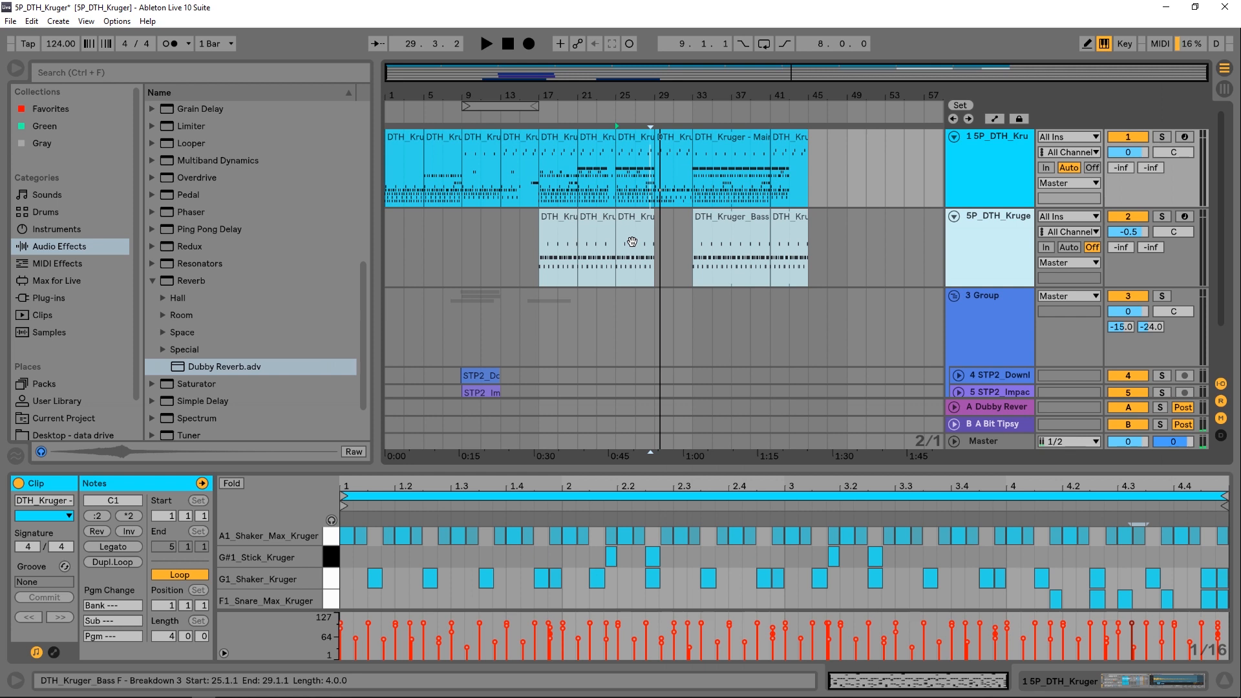
pyautogui.scroll(-2, 98, 329)
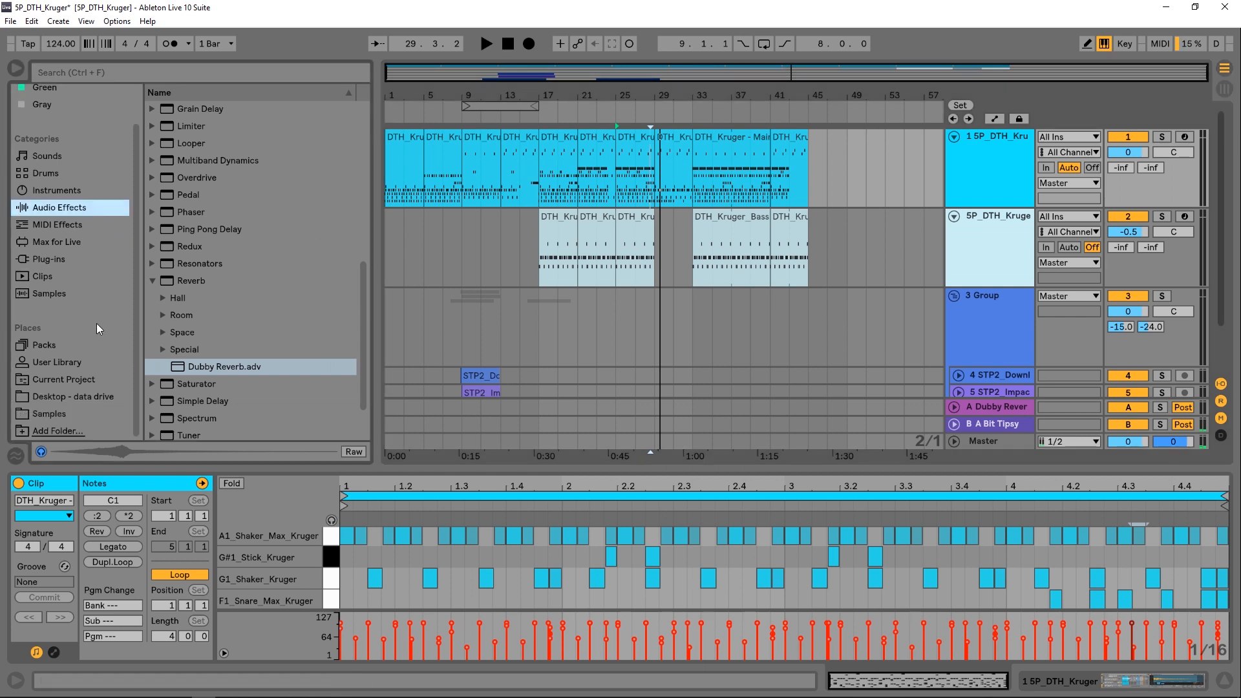
pyautogui.click(52, 415)
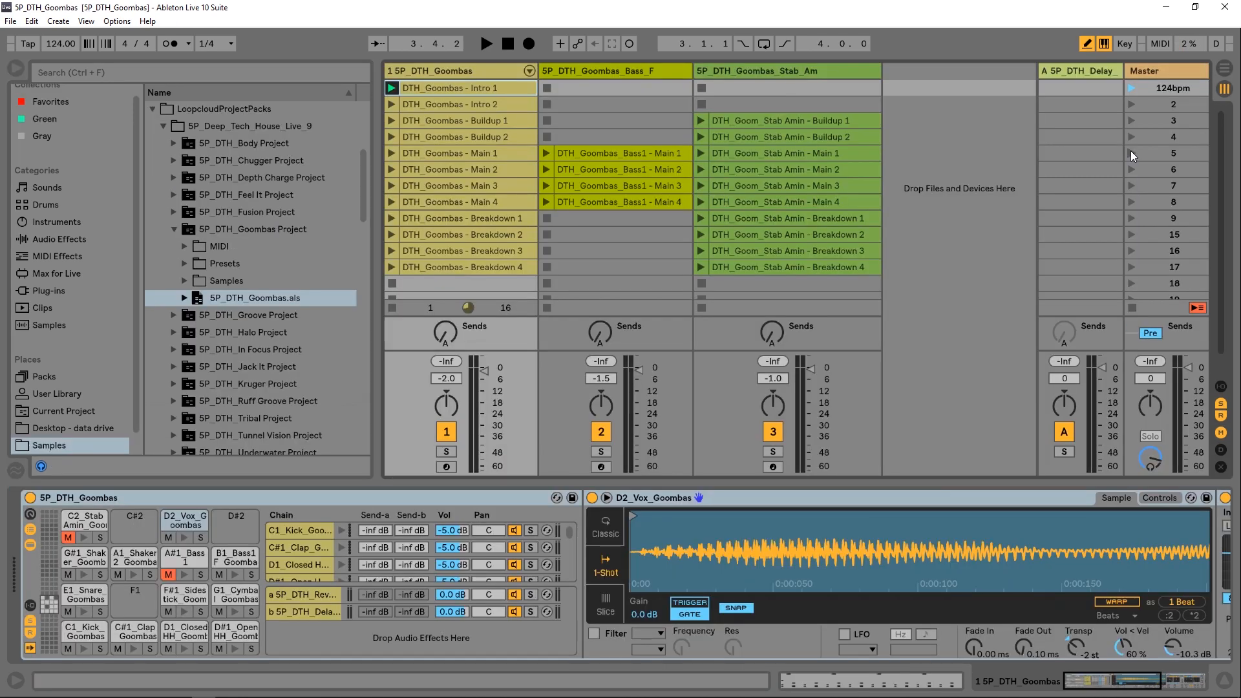
# - Audition scenes 5, 6, 9 and 7 of the Goombas set and stop playback
pyautogui.click(1131, 152)
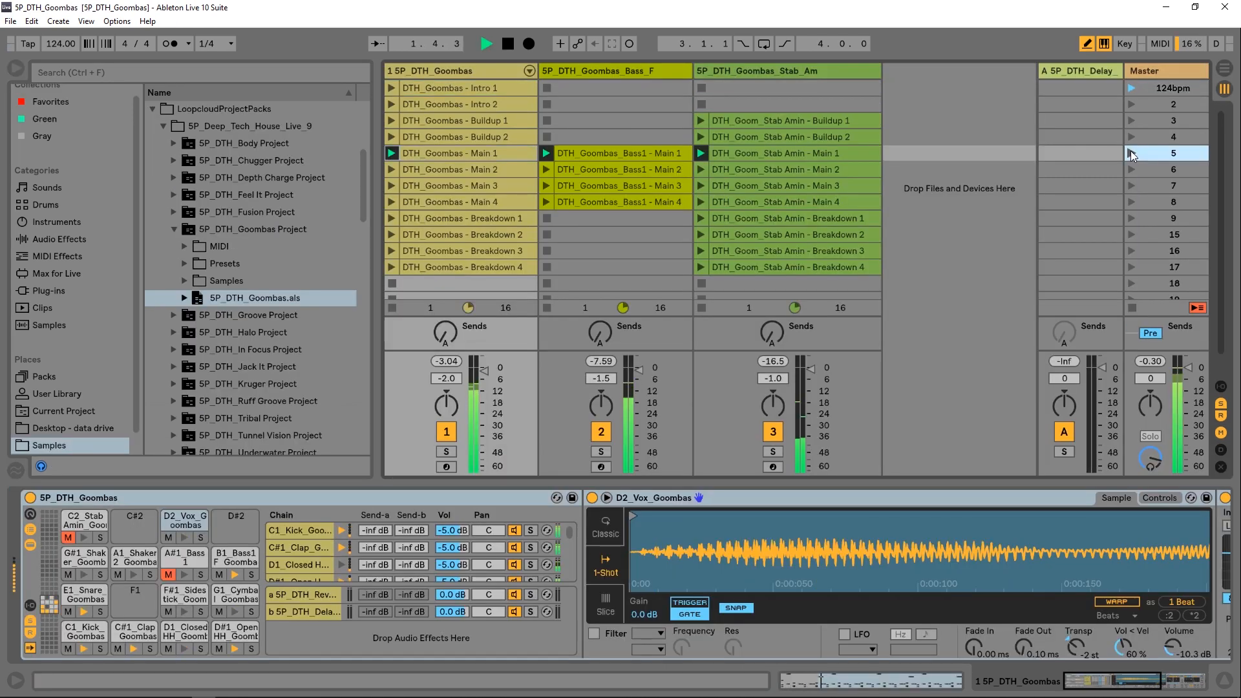
pyautogui.click(1131, 170)
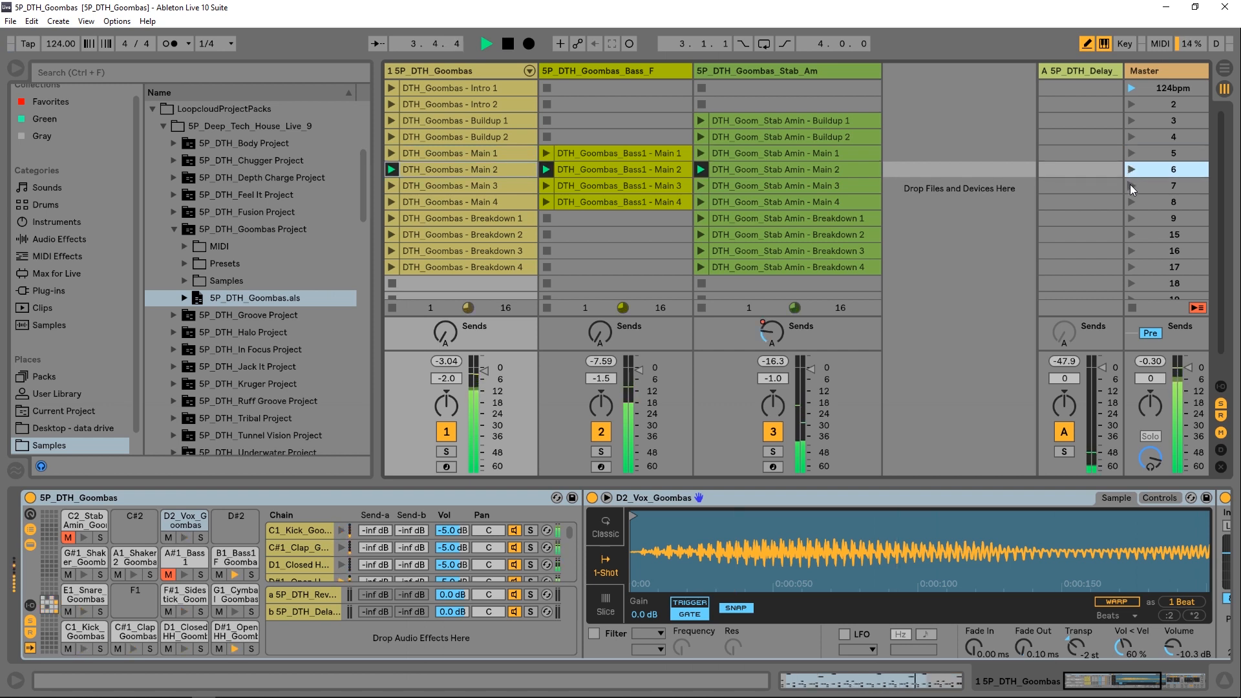
pyautogui.click(1132, 219)
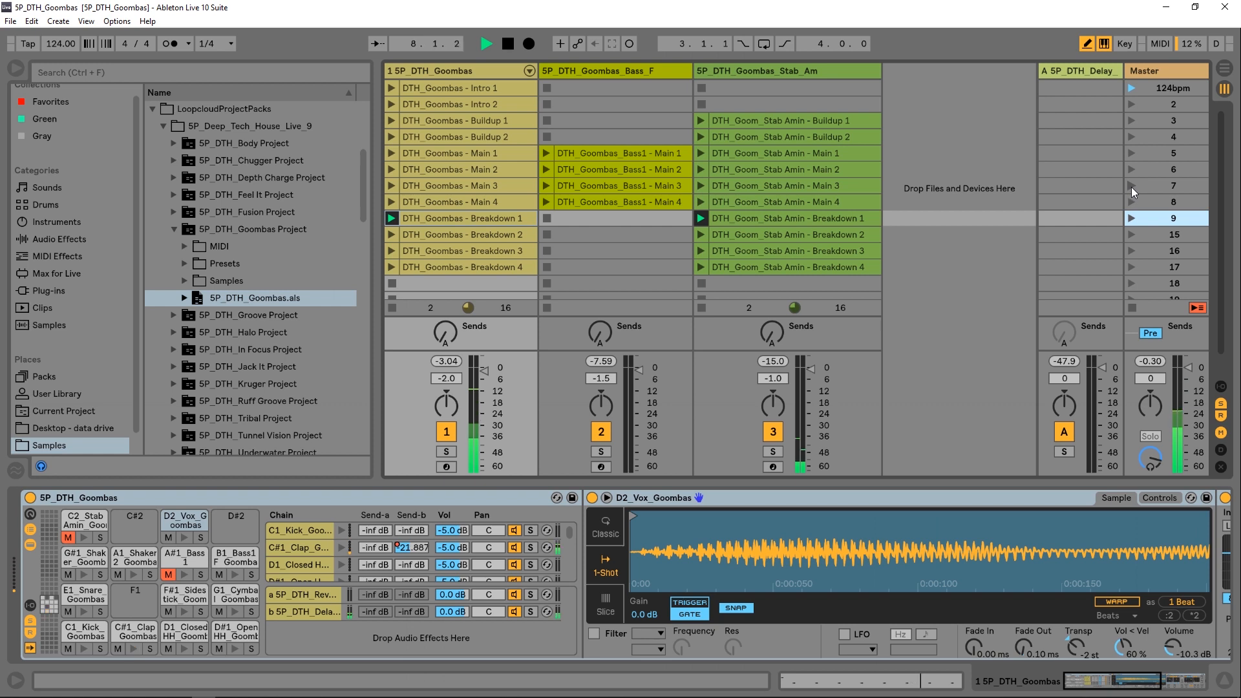
pyautogui.click(1132, 187)
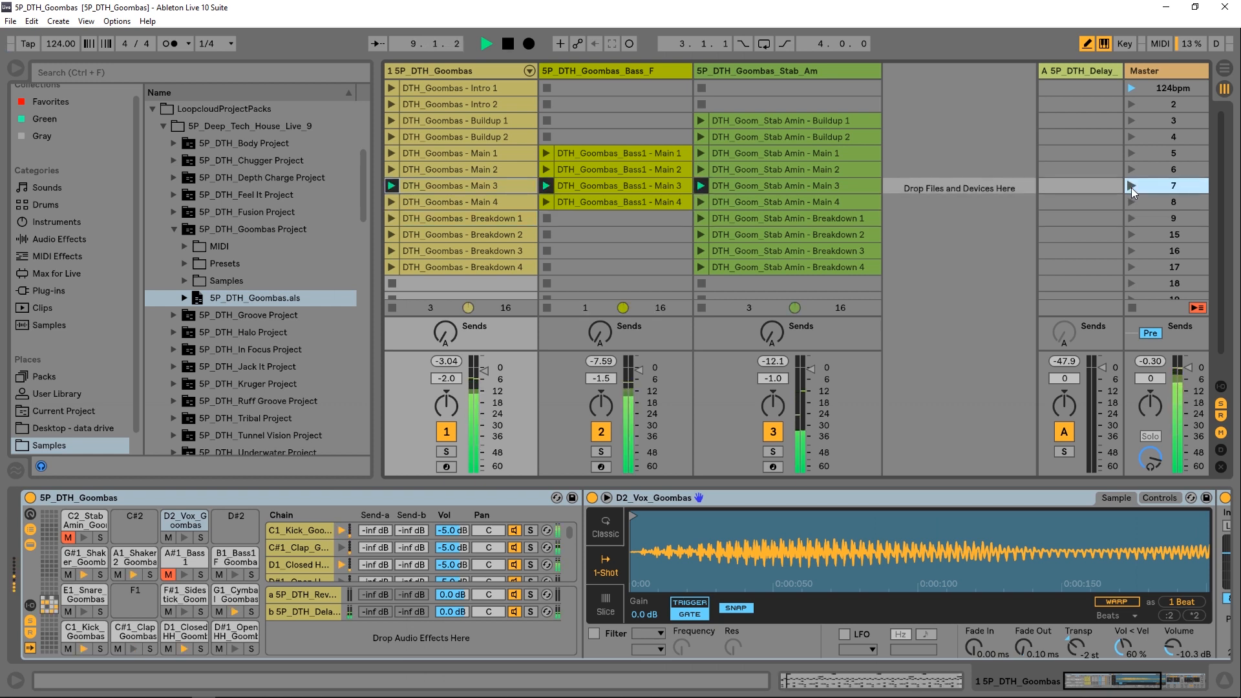
pyautogui.click(509, 43)
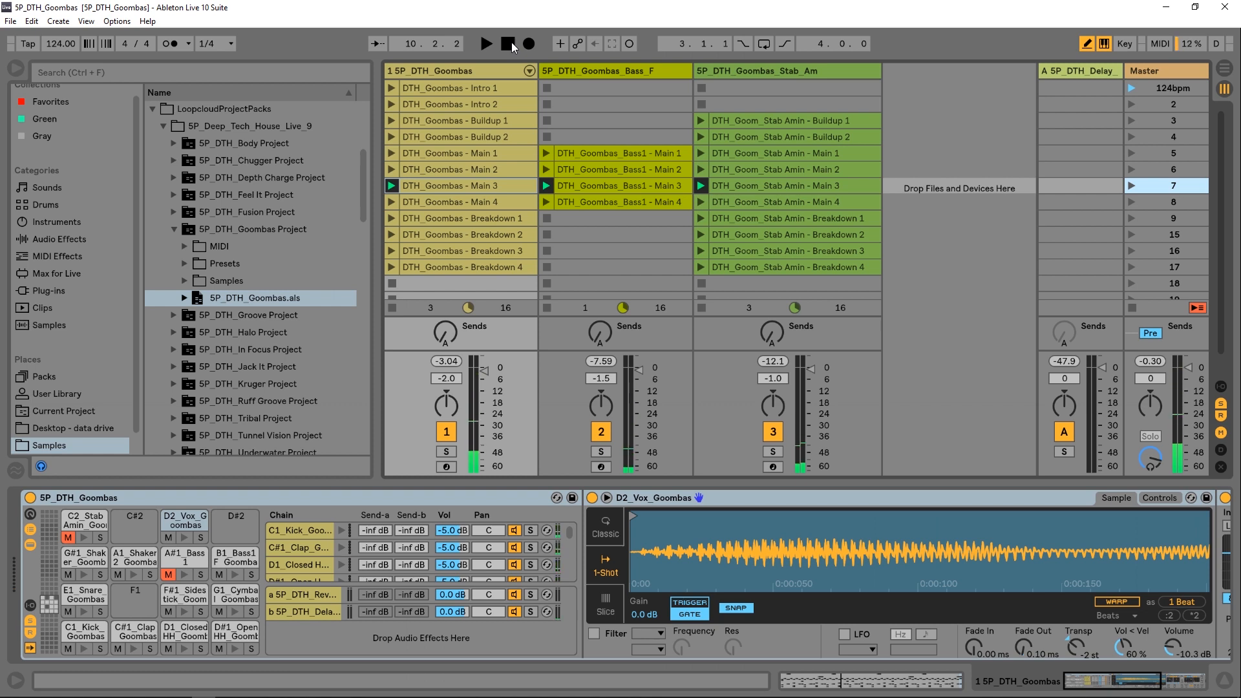